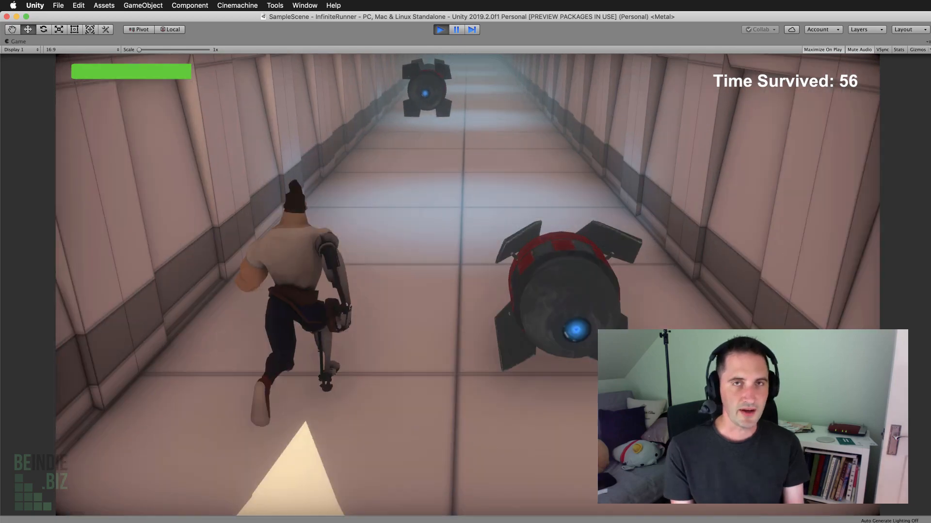
Play-test the infinite runner, steering the character from side to side along the corridor to avoid the oncoming obstacles
key("Left")
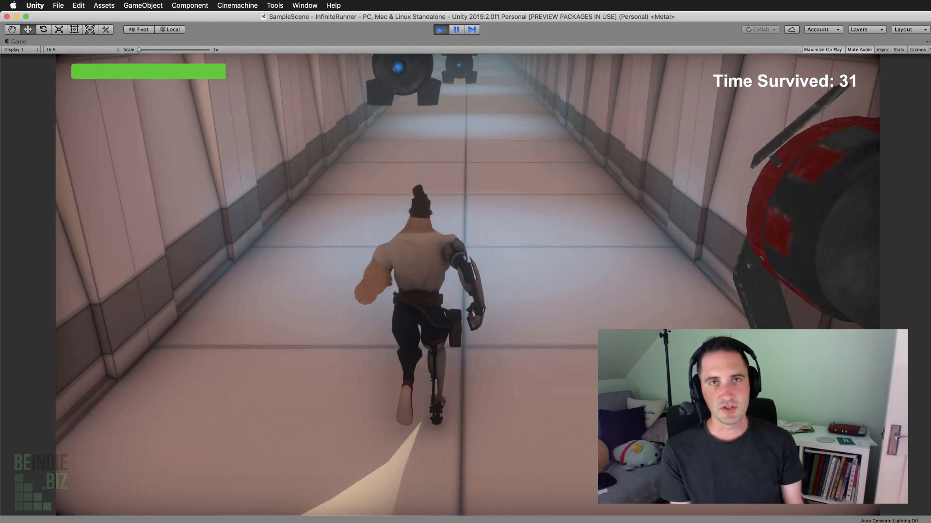
key("Right")
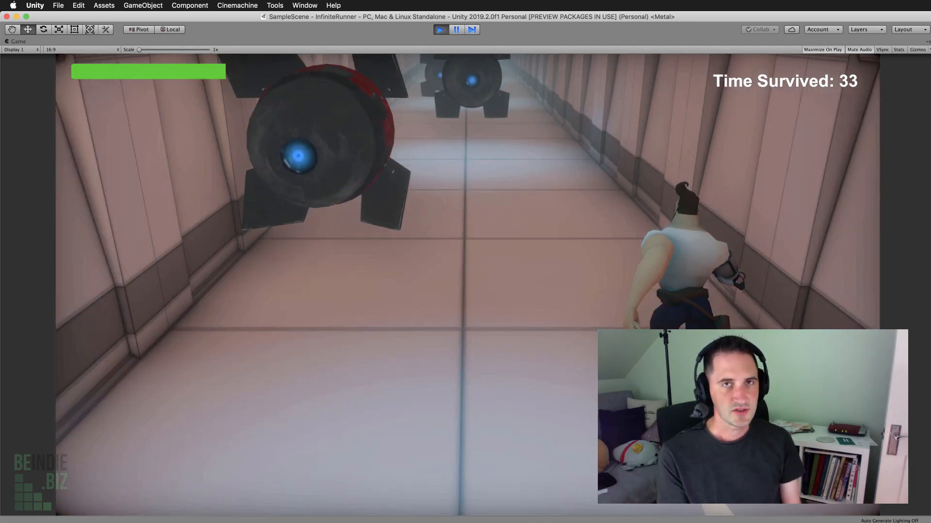
key("Left")
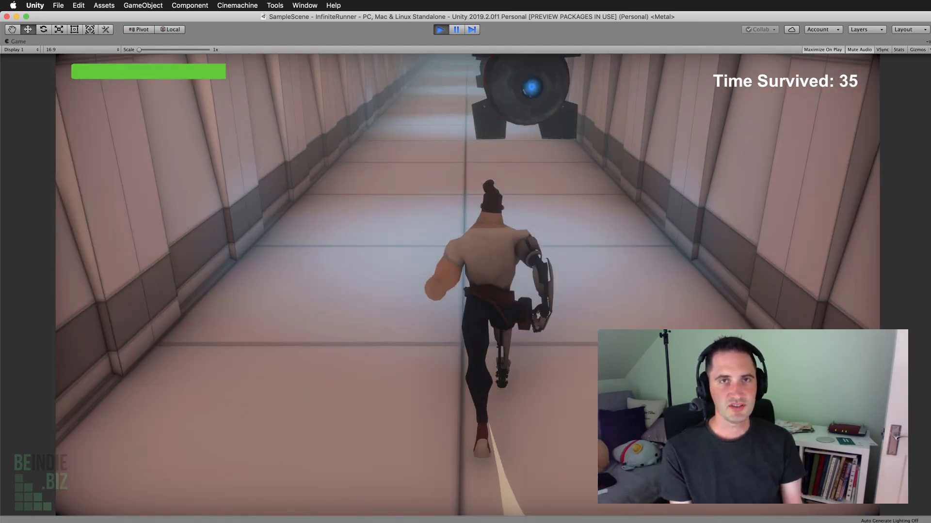
key("Left")
key("Right")
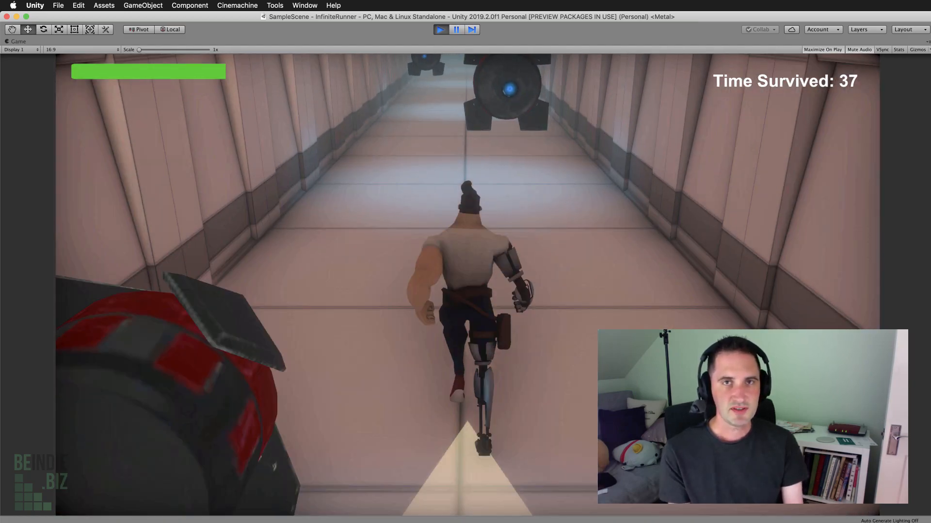
key("Left")
key("Right")
key("Right")
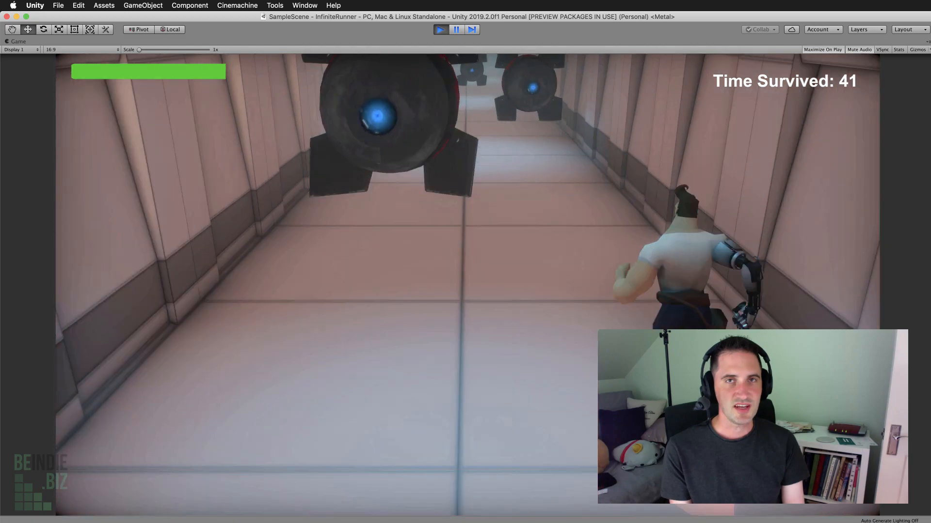
key("Left")
key("Left")
key("Right")
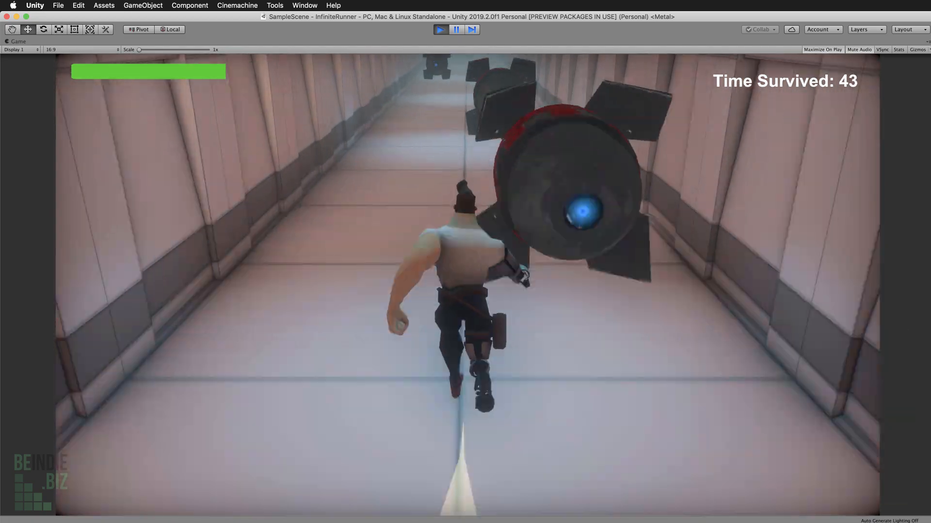
key("Left")
key("Right")
key("Right")
key("Left")
key("Left")
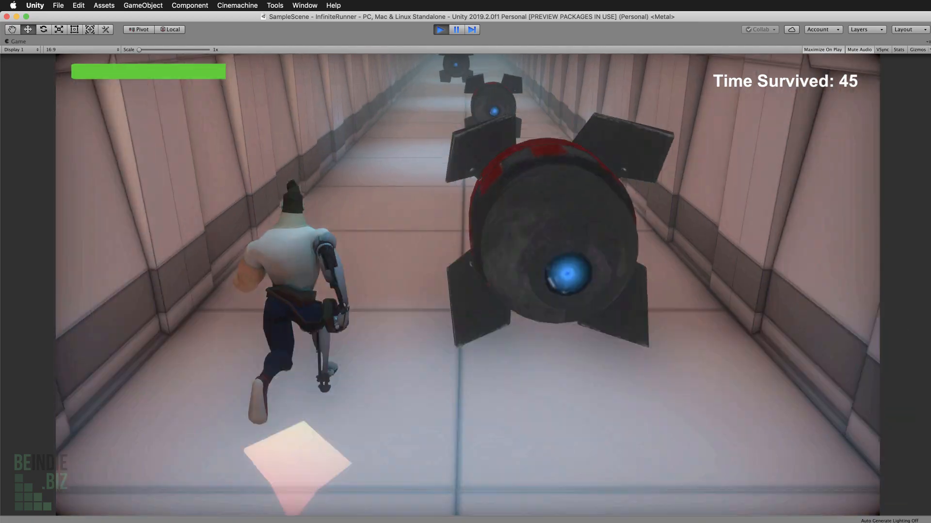
key("Right")
key("Right")
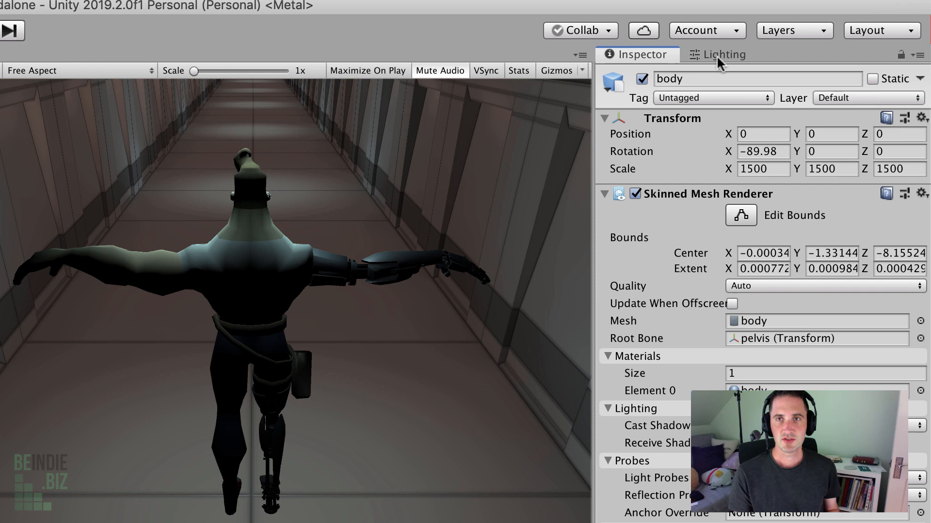
Set the scene's environment lighting source to Color and check the ambient color in its color picker
left_click(716, 55)
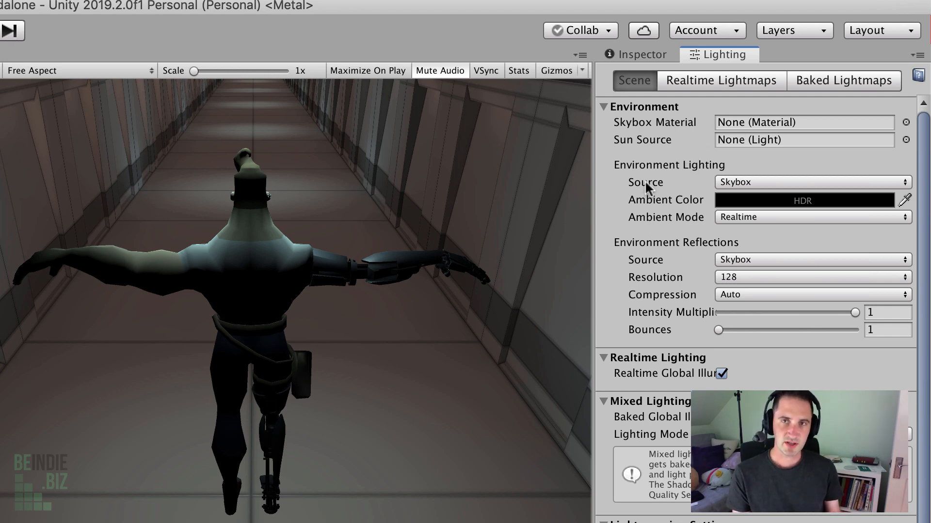
left_click(766, 183)
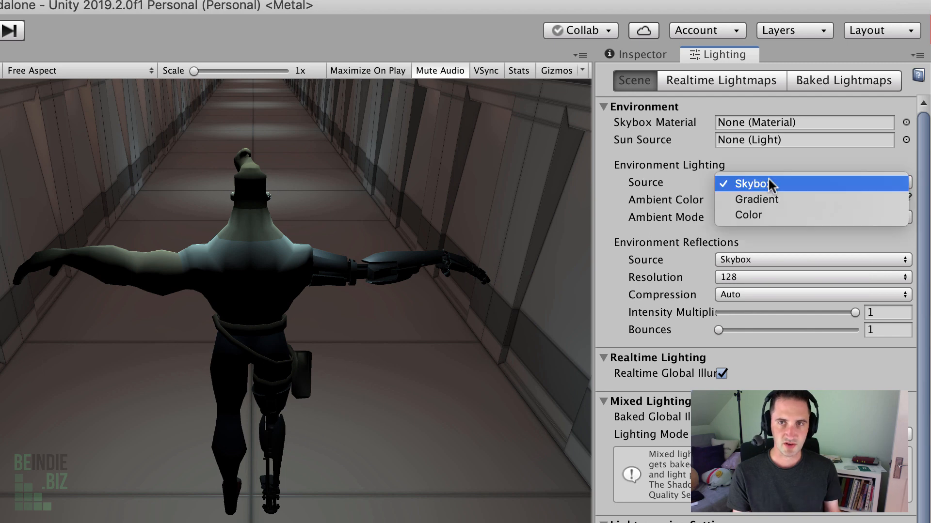
left_click(765, 212)
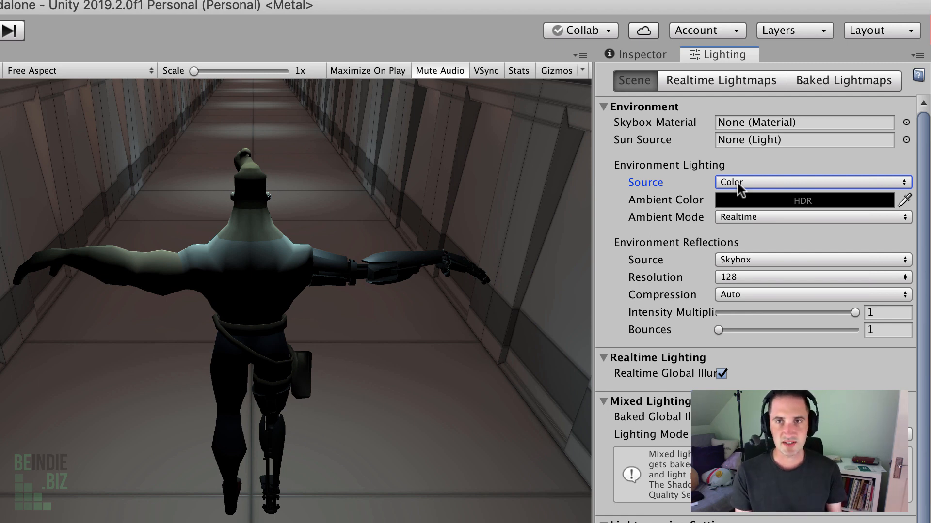
left_click(778, 203)
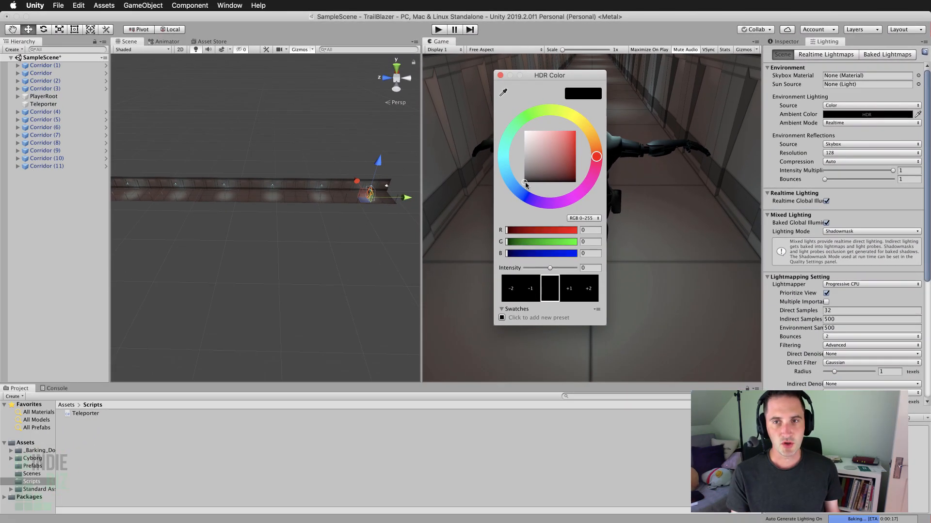
left_click(500, 75)
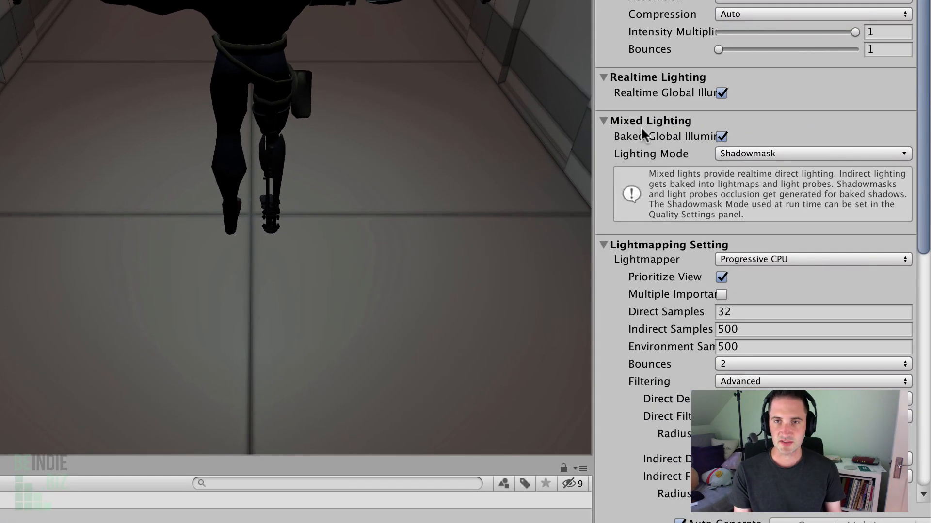
Review the mixed lighting and lightmapping settings, and set the lightmapper to Enlighten (Deprecated)
mouse_move(786, 220)
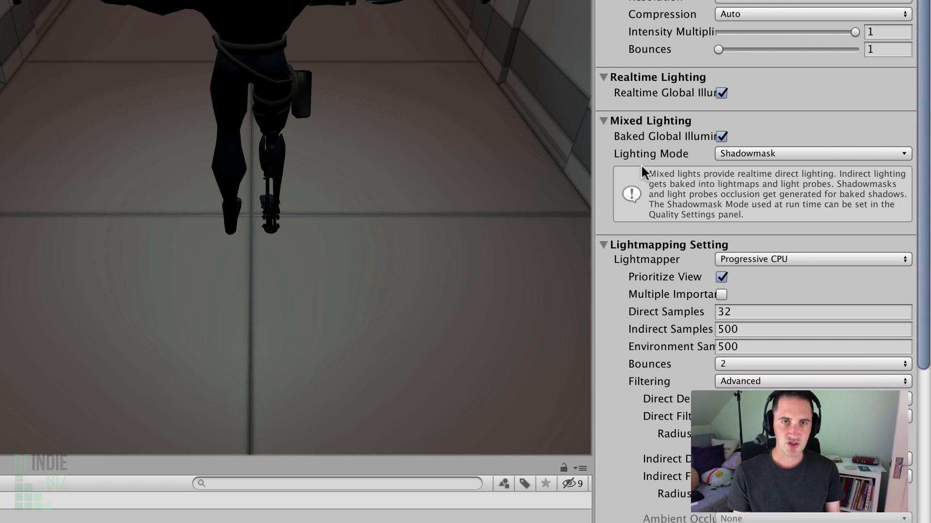
mouse_move(628, 317)
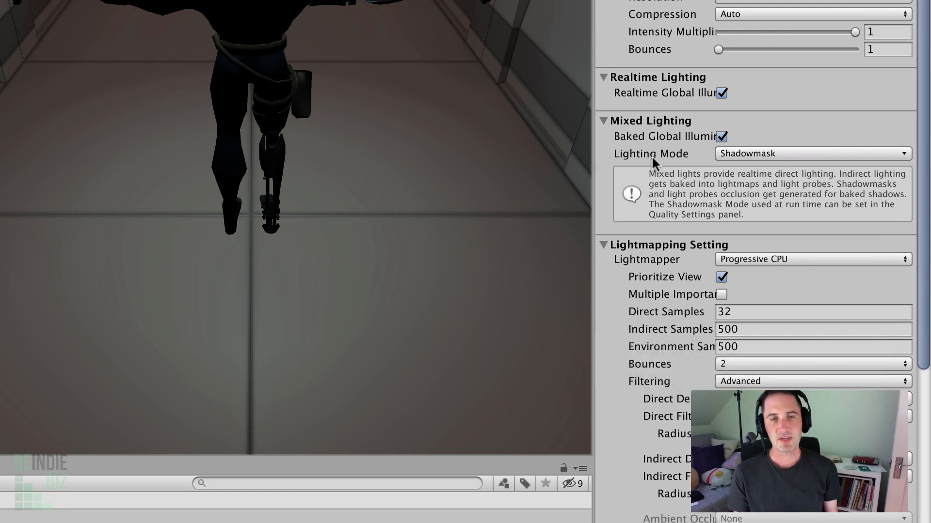
mouse_move(652, 156)
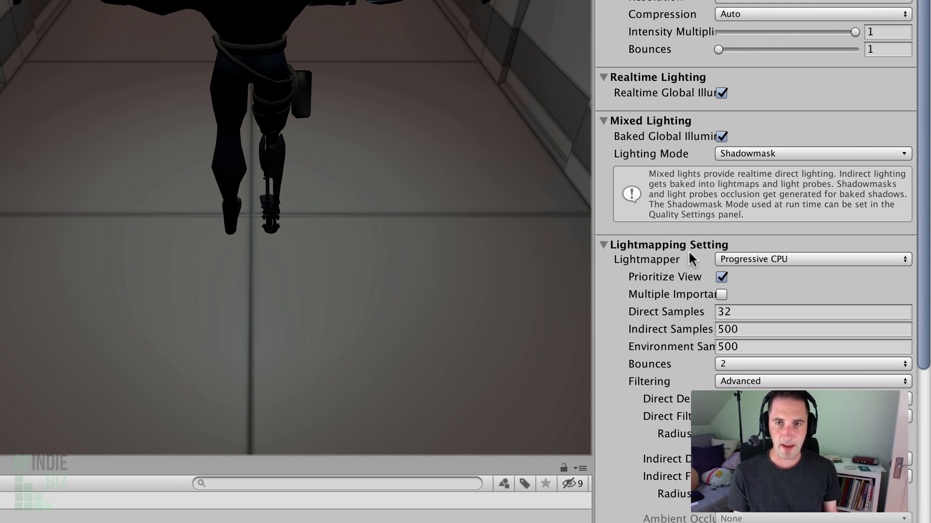
mouse_move(689, 252)
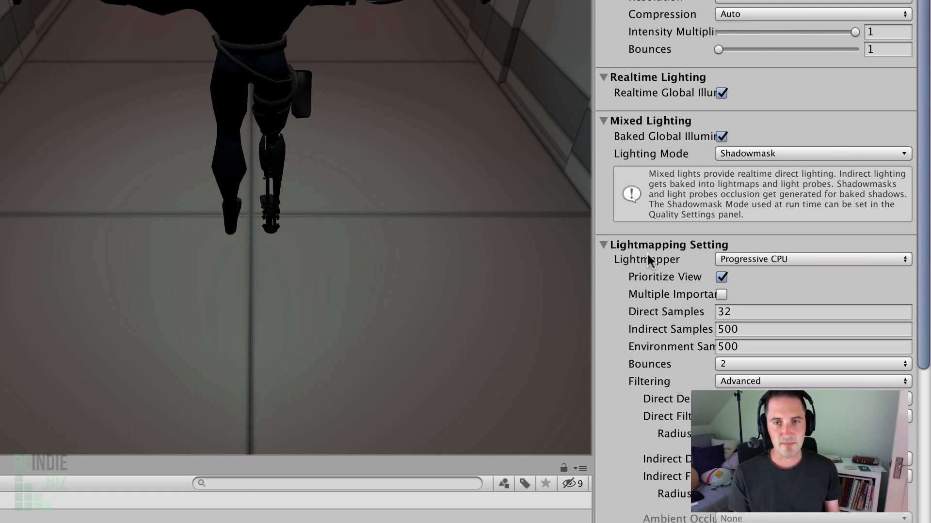
left_click(779, 260)
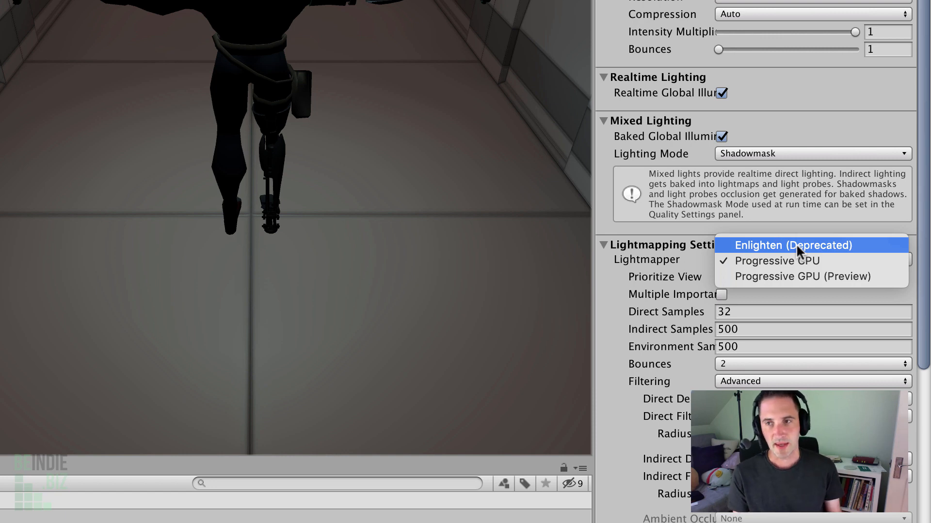
left_click(796, 245)
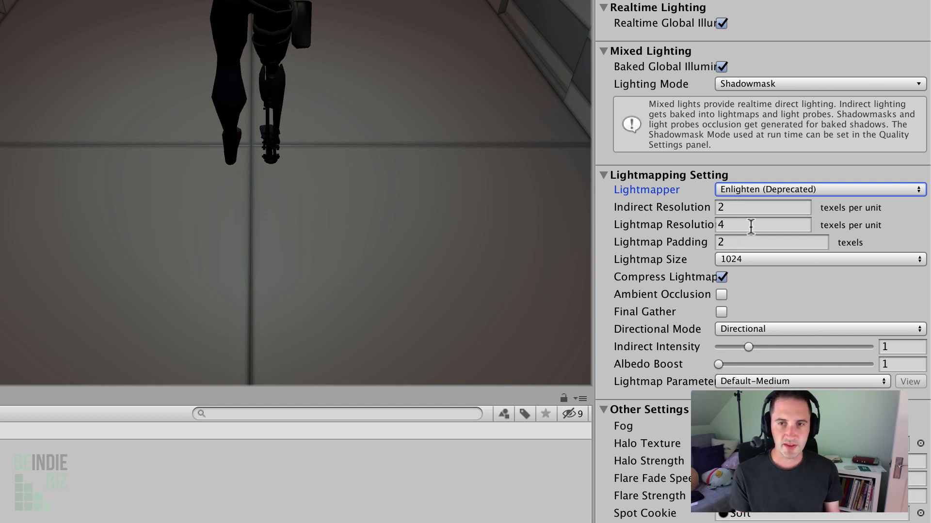
Display the scene view in Baked Lightmap mode to examine the lightmap texel grid inside the corridor
left_click(748, 225)
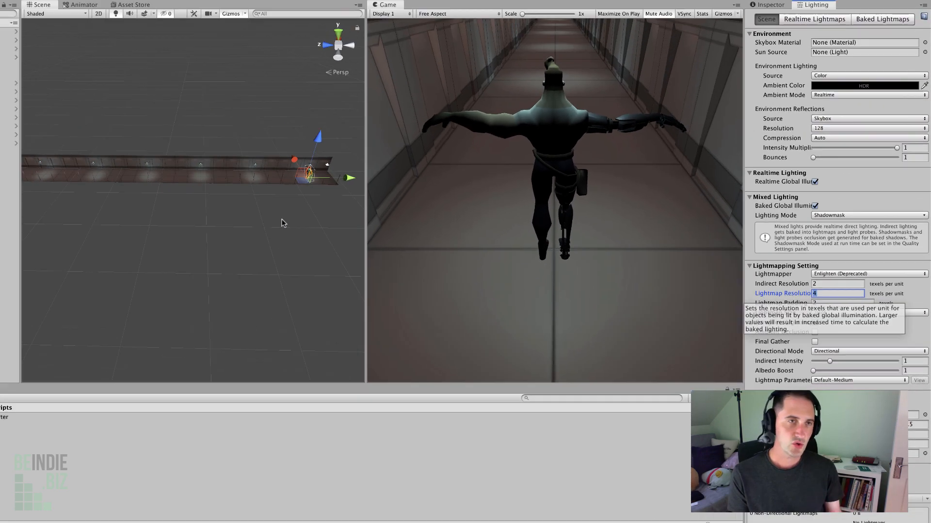
scroll(99, 203, "up", 5)
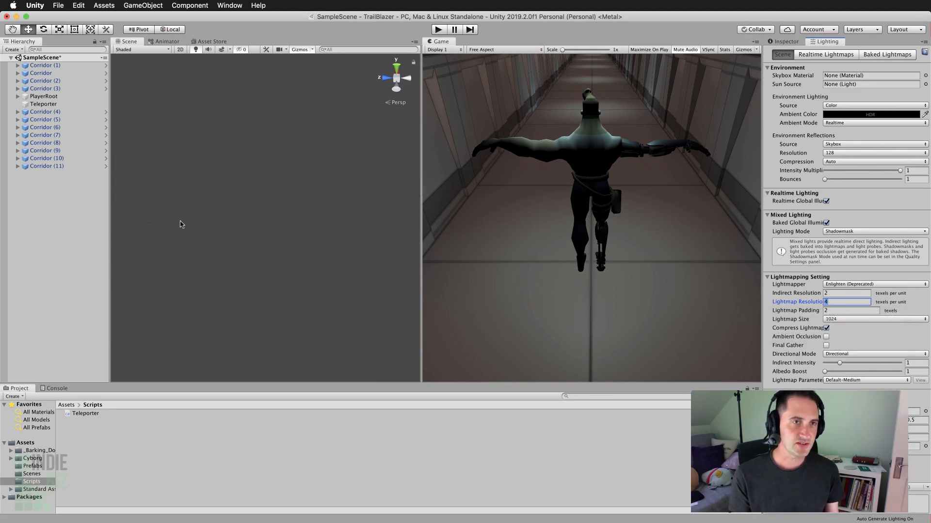
scroll(180, 222, "down", 3)
middle_click_drag(185, 179, 403, 237)
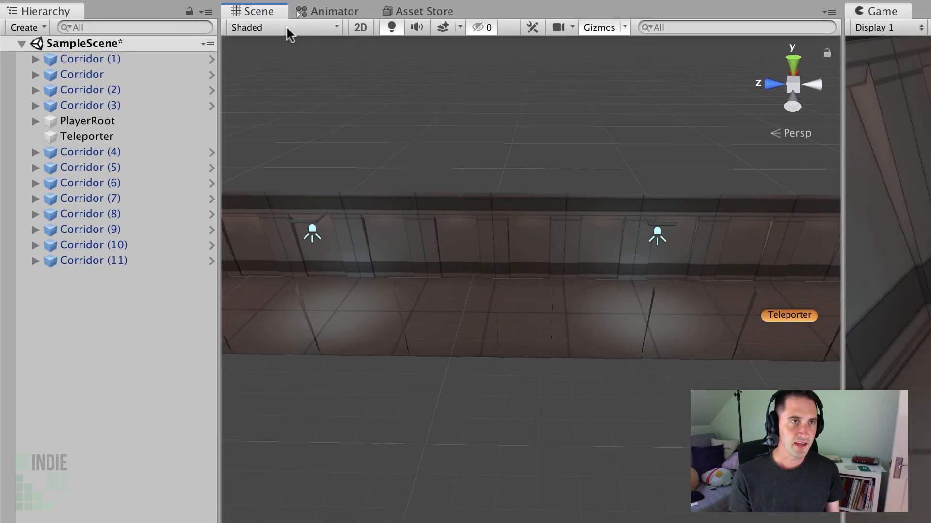
left_click(145, 48)
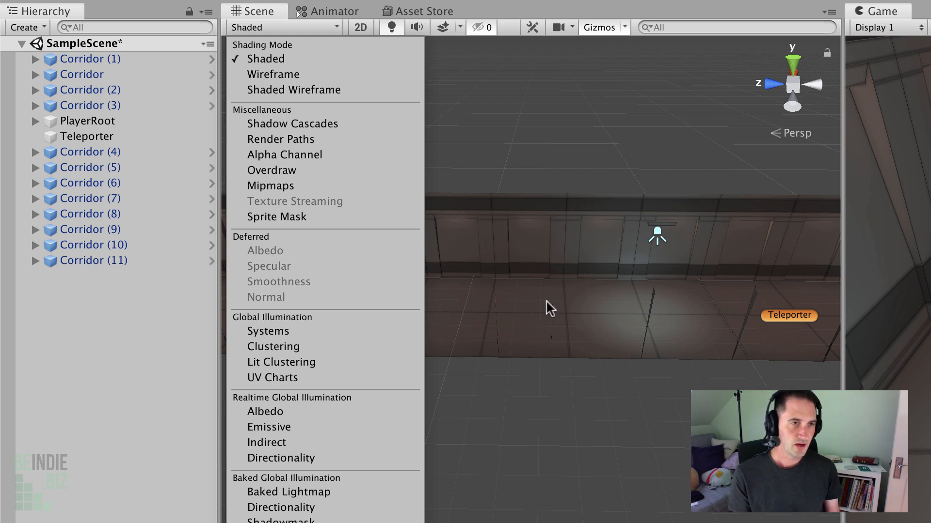
left_click(301, 492)
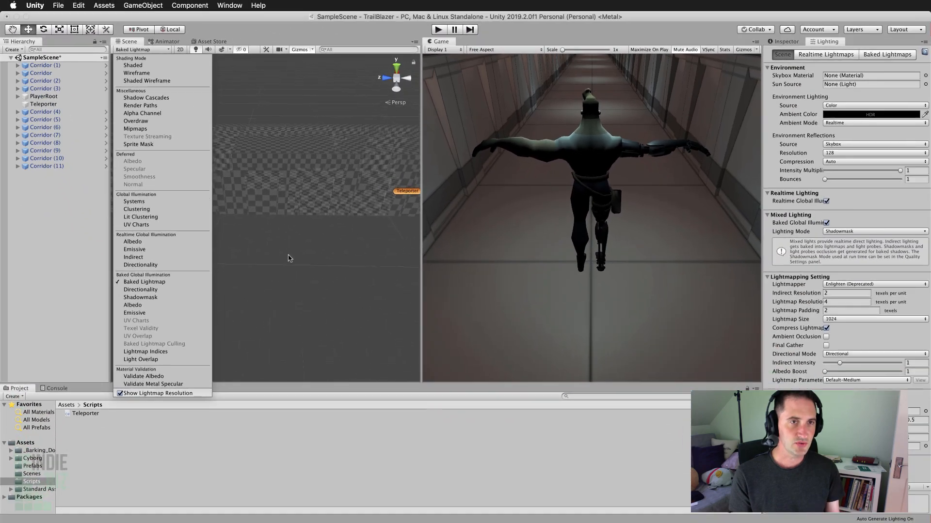
left_click(432, 347)
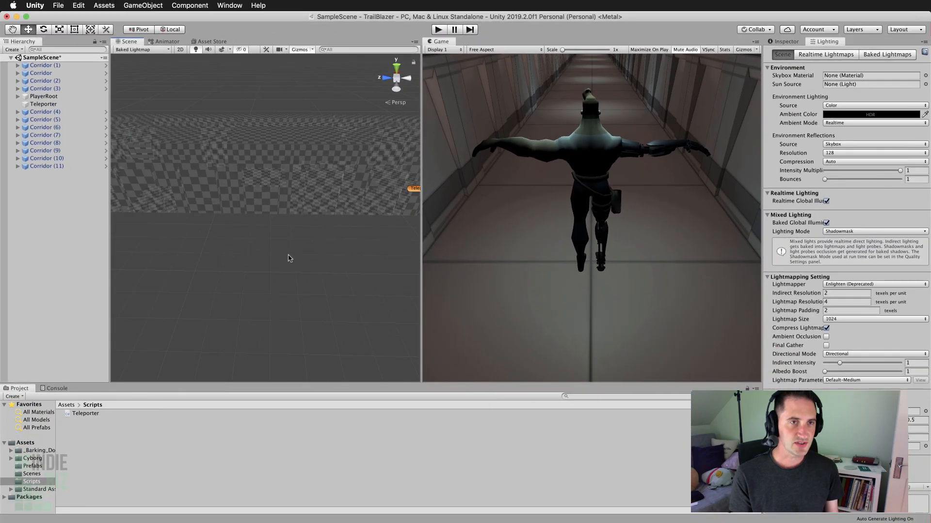
middle_click_drag(346, 286, 404, 319)
left_click_drag(270, 239, 611, 157, "alt")
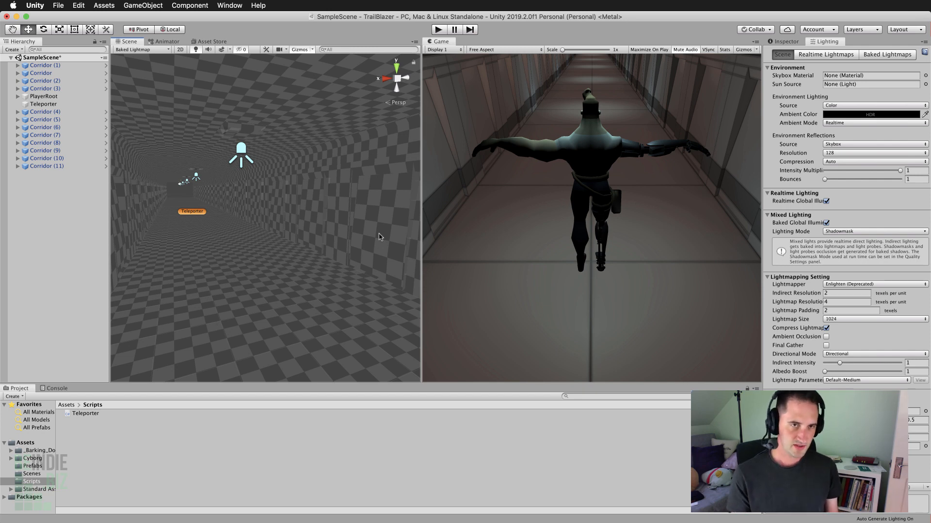
Try lightmap resolutions of 1 and 14 texels per unit to compare the texel grids, and restore the value 4
left_click(842, 301)
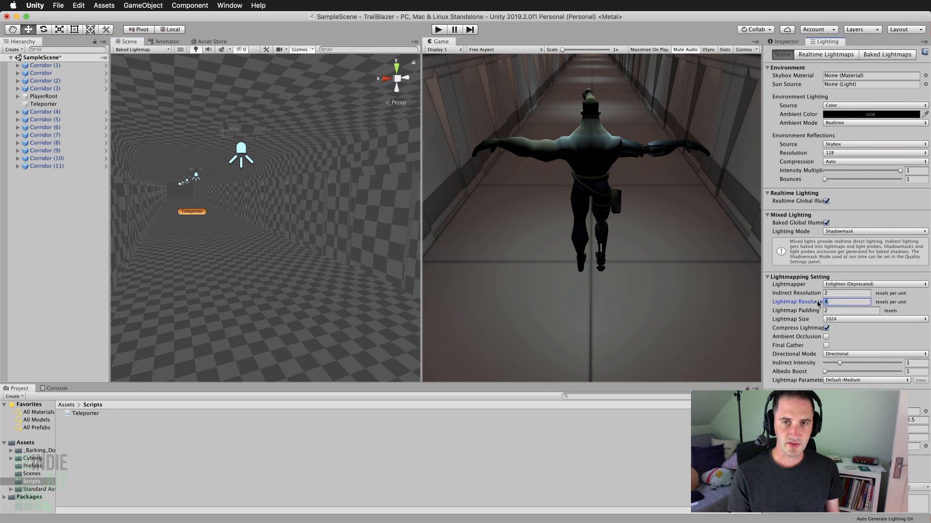
left_click_drag(763, 304, 742, 305)
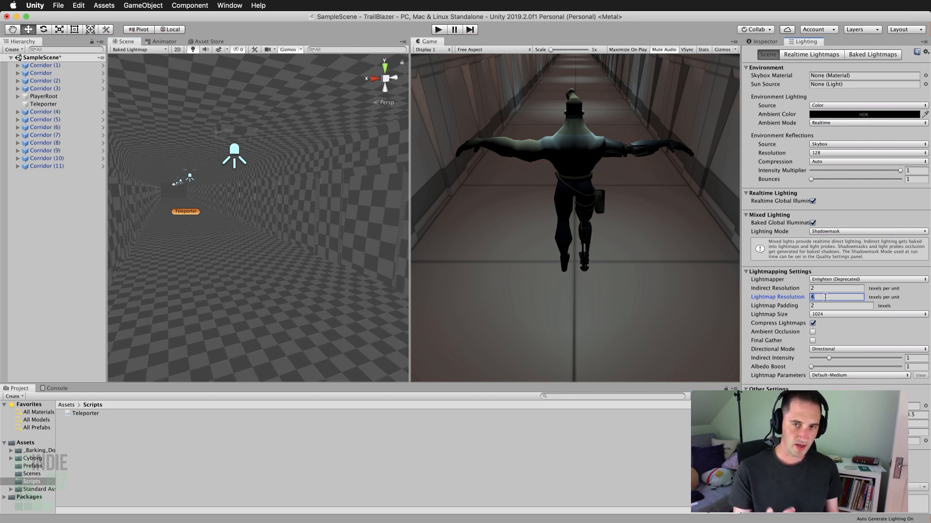
type("1")
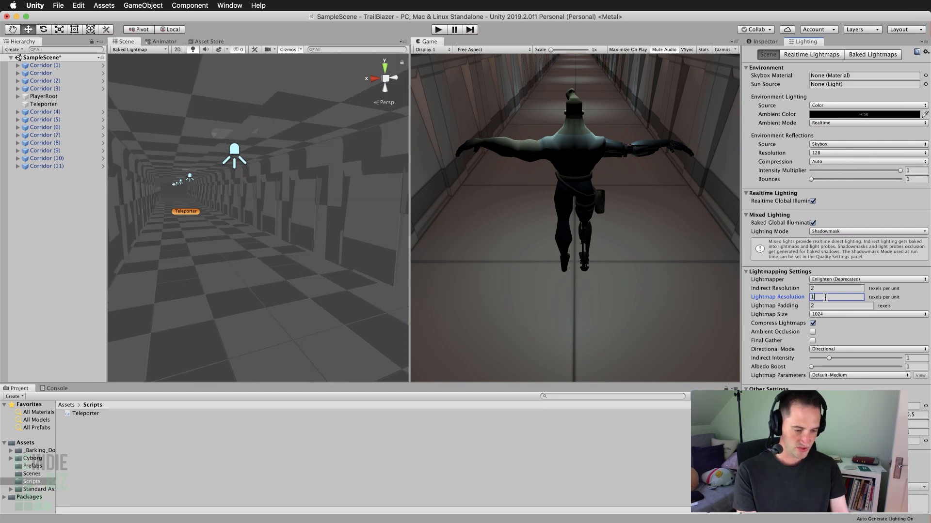
type("4")
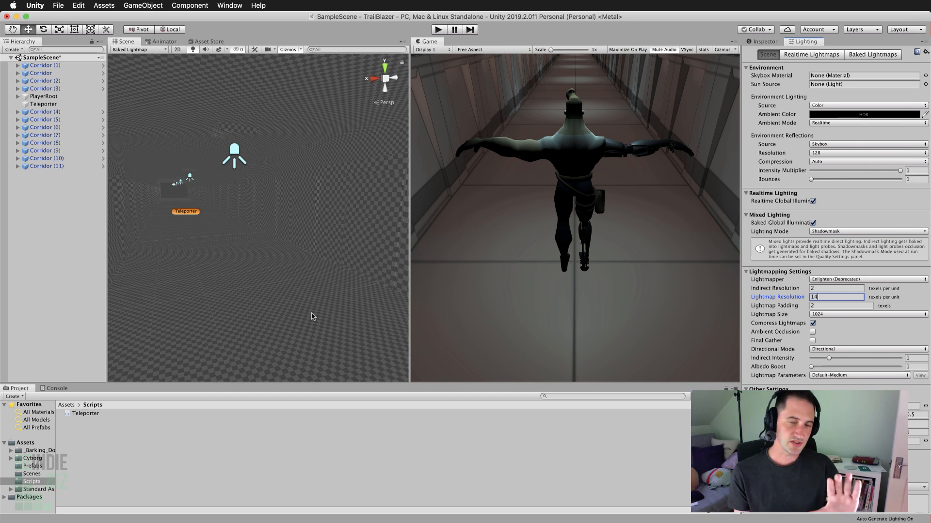
double_click(823, 297)
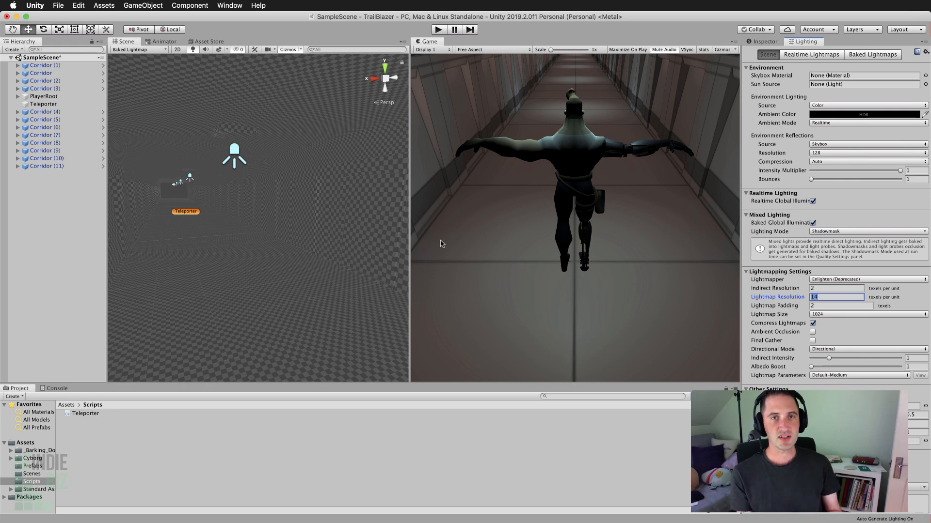
type("4")
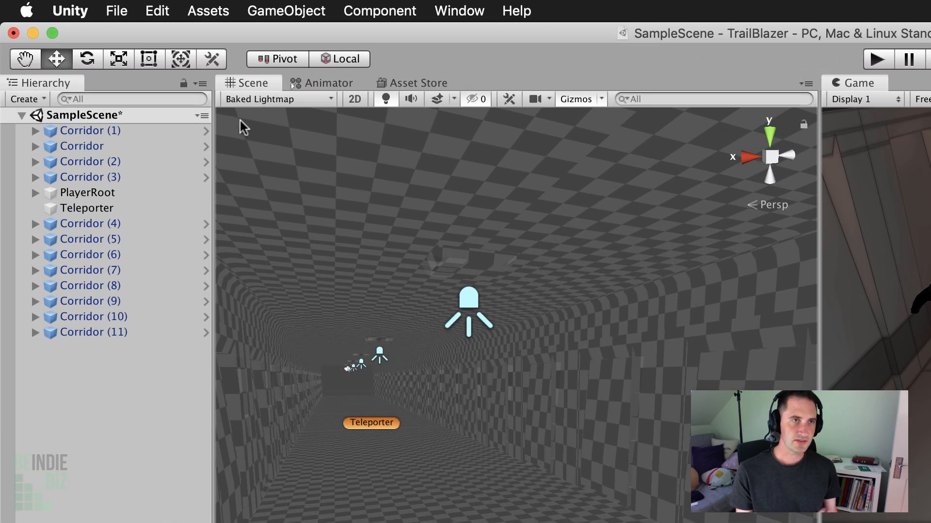
Return the scene view to Shaded mode and view the corridor from outside
left_click(268, 99)
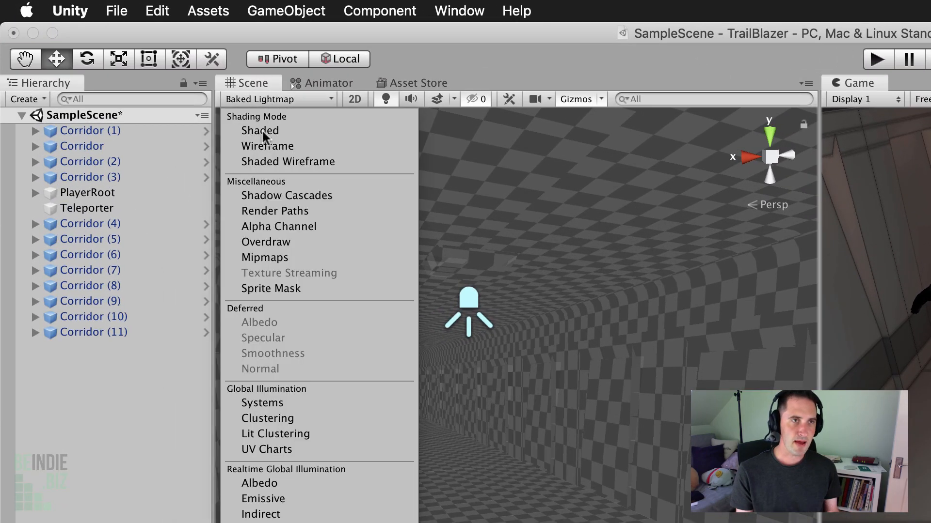
left_click(298, 130)
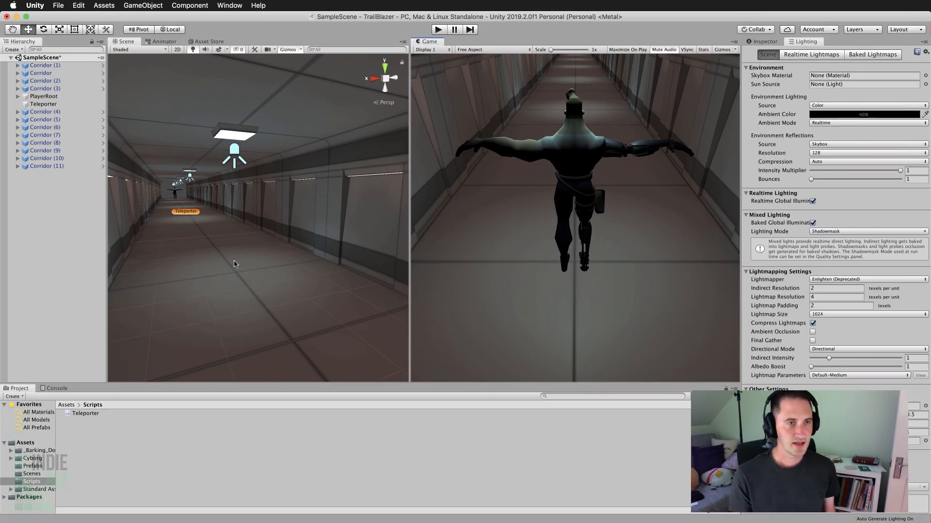
left_click_drag(235, 235, 268, 209, "alt")
scroll(262, 215, "down", 3)
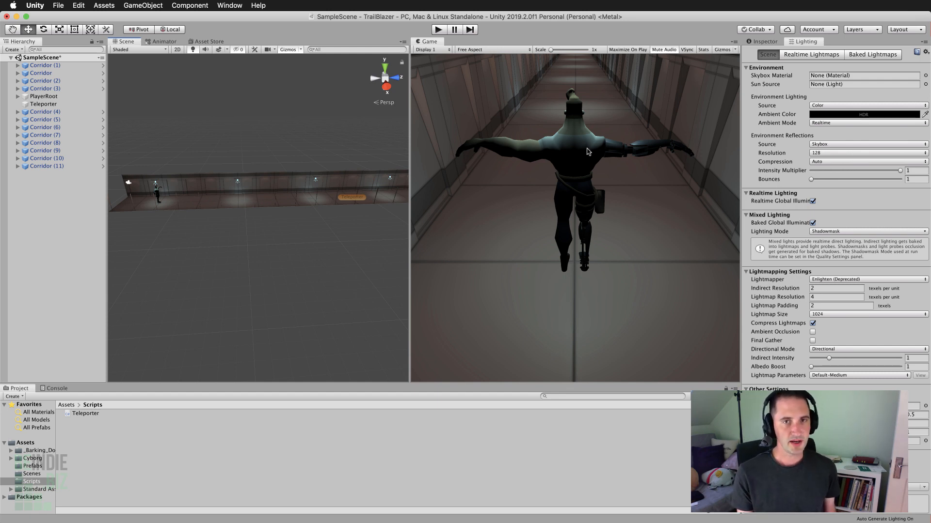
Examine how the player character is lit inside the corridor, and inspect the PlayerRoot object's properties
scroll(201, 245, "up", 2)
middle_click_drag(202, 240, 301, 247)
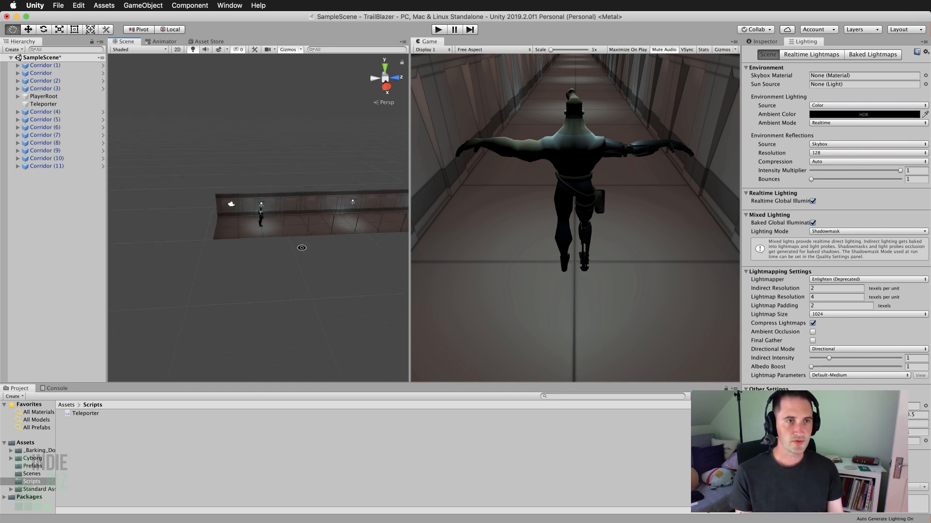
scroll(289, 245, "up", 6)
left_click_drag(289, 245, 299, 187, "alt")
middle_click_drag(298, 186, 300, 245)
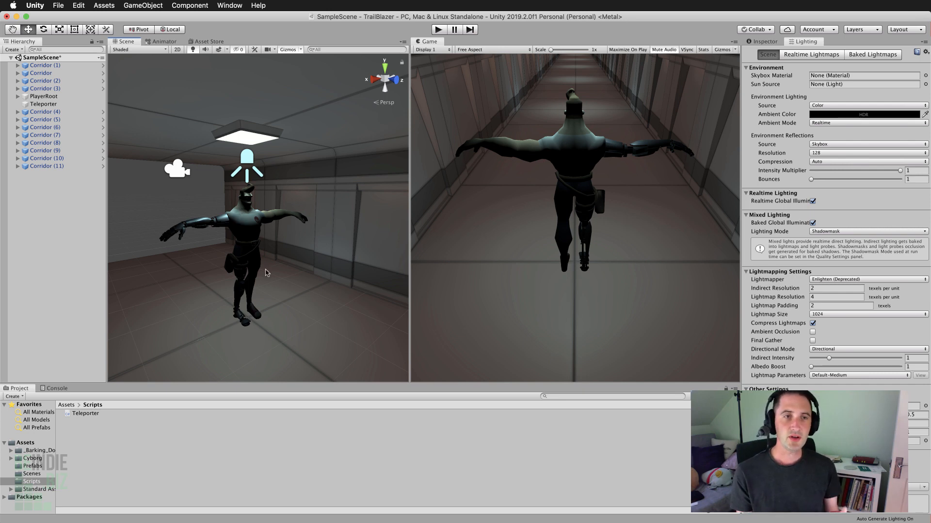
scroll(266, 273, "down", 5)
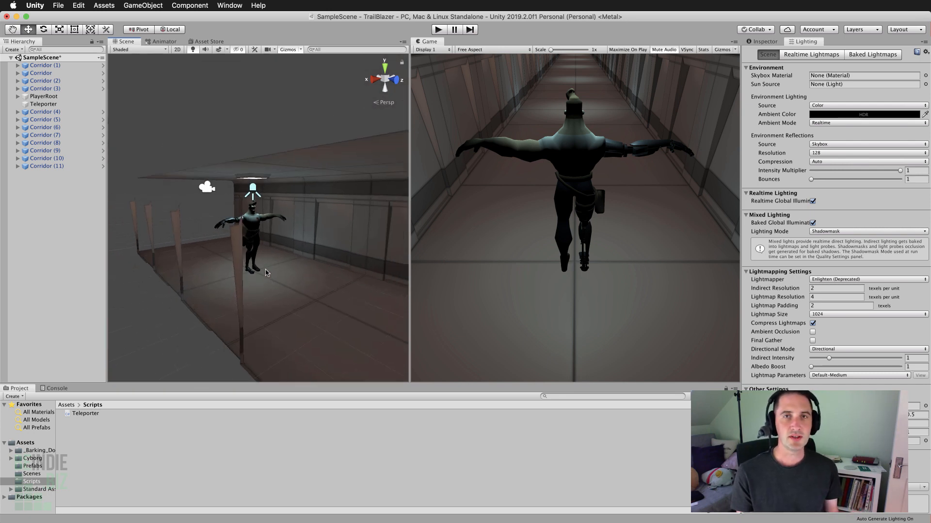
middle_click_drag(300, 246, 251, 212)
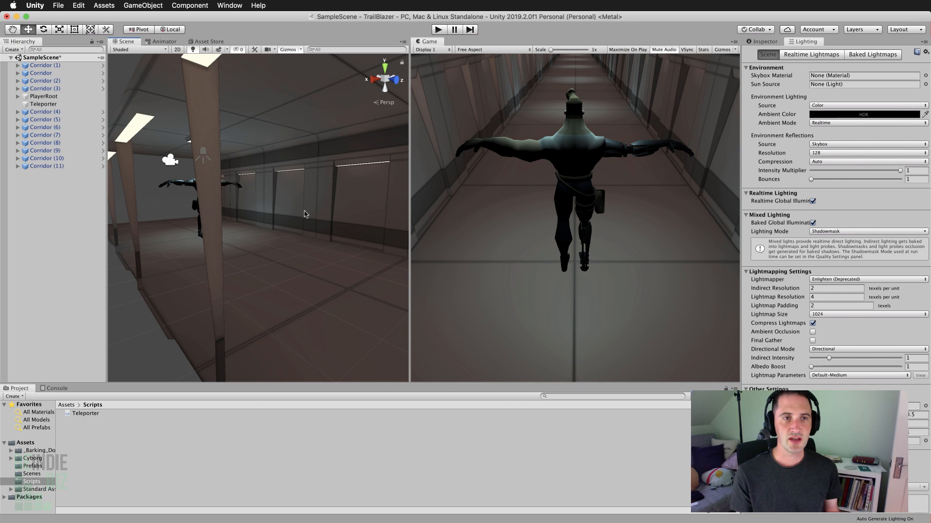
scroll(280, 284, "up", 4)
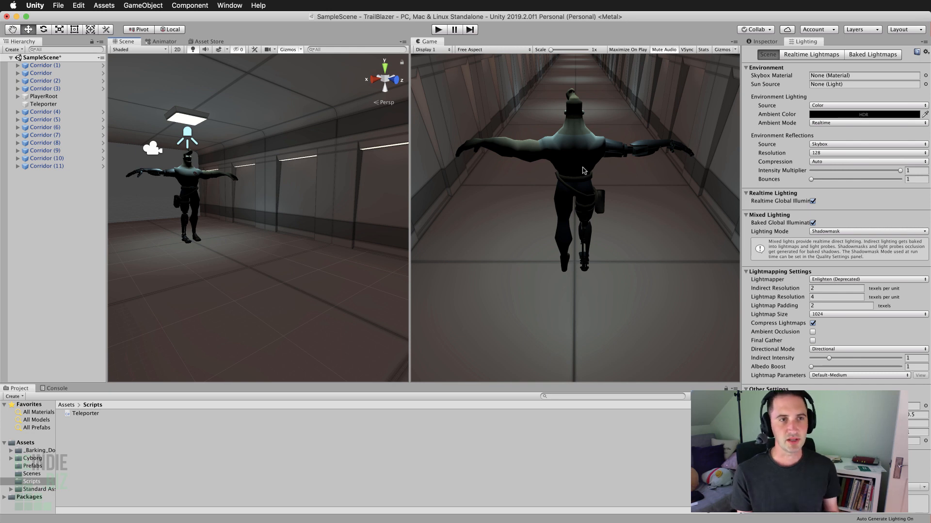
left_click(15, 96)
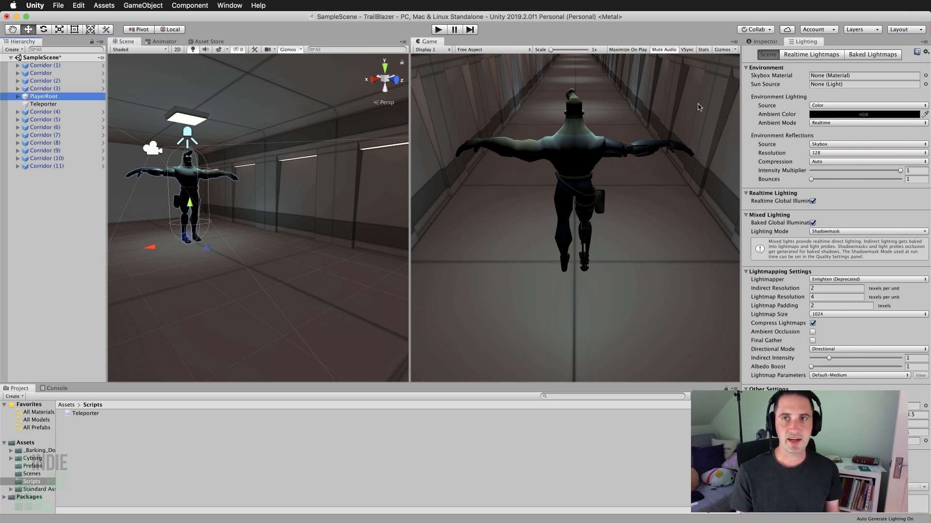
left_click(769, 41)
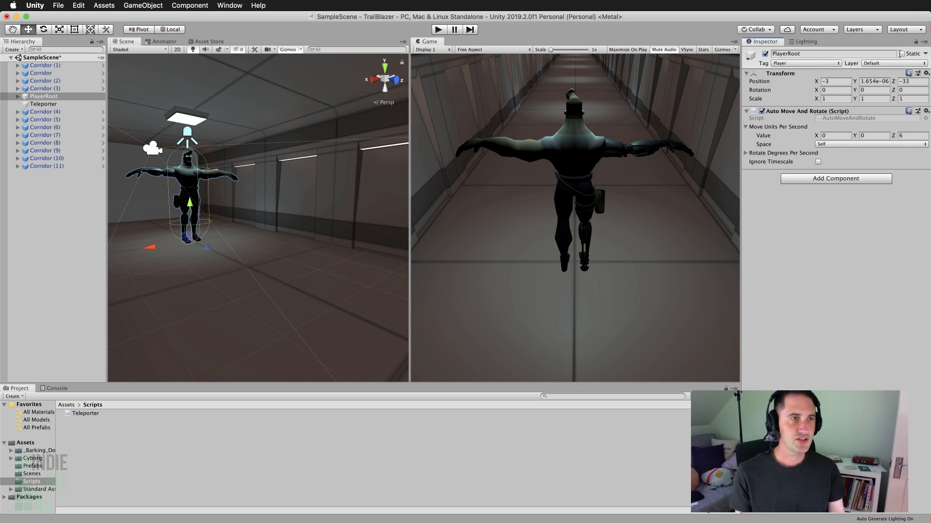
Select the Corridor (3) segment and examine its extent relative to the player and the rest of the corridor
scroll(248, 224, "down", 10)
left_click_drag(248, 224, 407, 303, "alt")
right_click_drag(269, 255, 285, 247, "alt")
middle_click_drag(285, 247, 326, 237, "alt")
left_click_drag(326, 237, 303, 235, "alt")
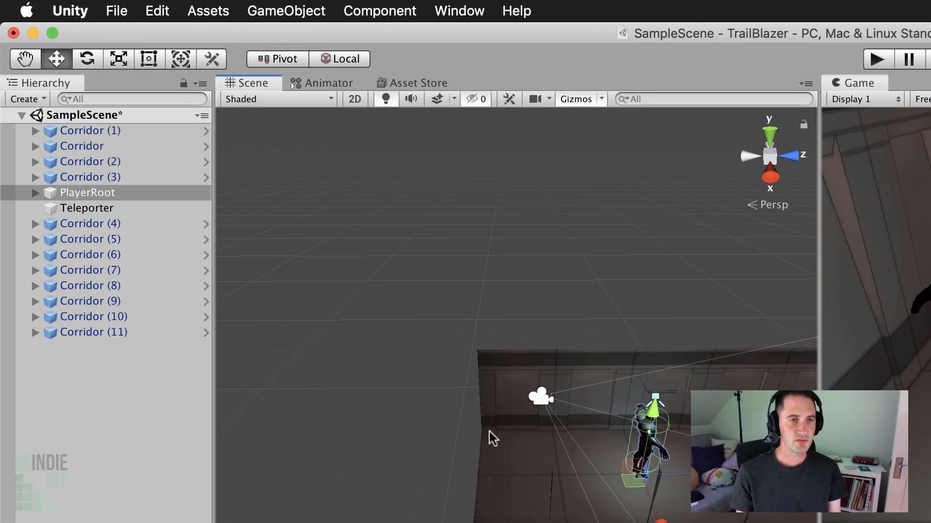
left_click(101, 179)
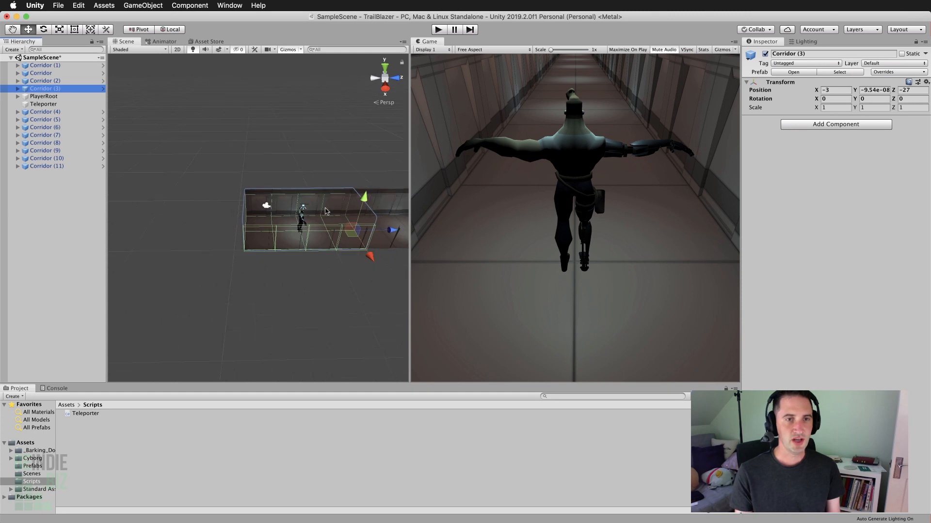
middle_click_drag(326, 211, 282, 204)
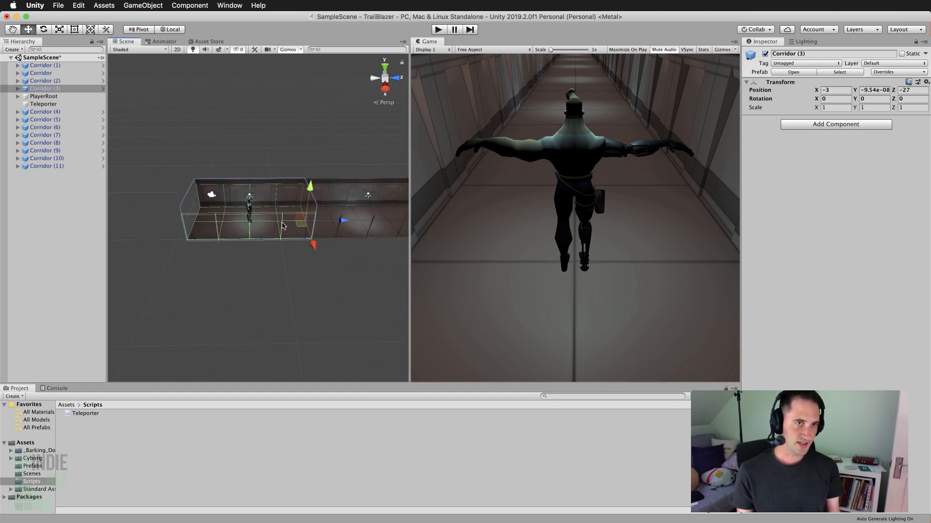
scroll(282, 223, "down", 3)
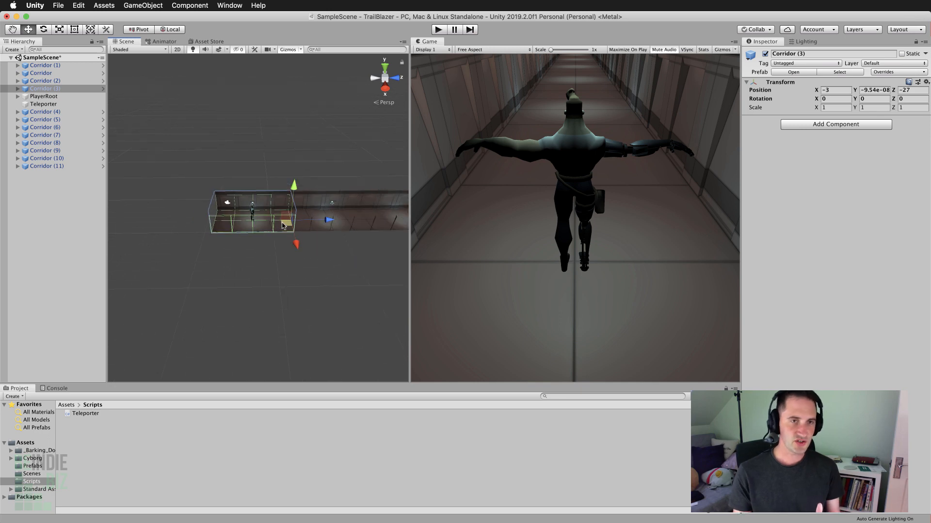
middle_click_drag(297, 232, 196, 250)
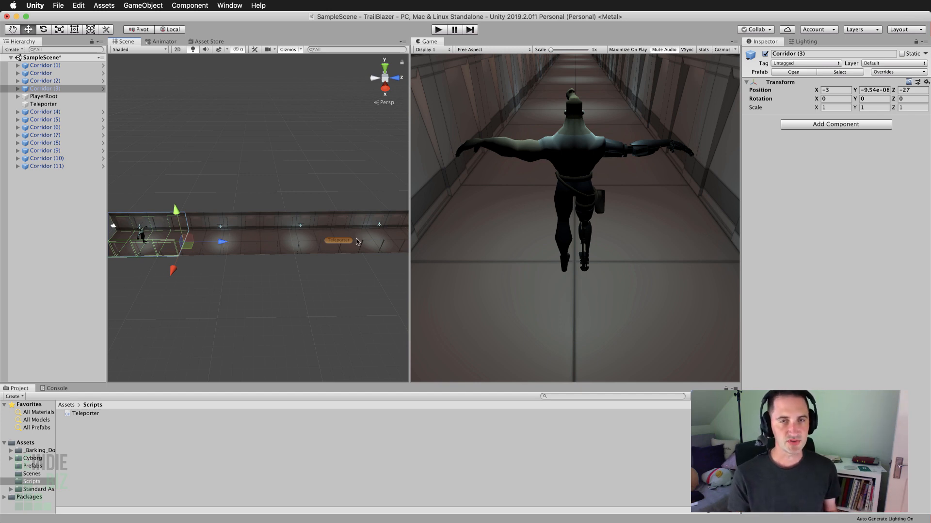
middle_click_drag(222, 266, 341, 283)
scroll(329, 275, "up", 2)
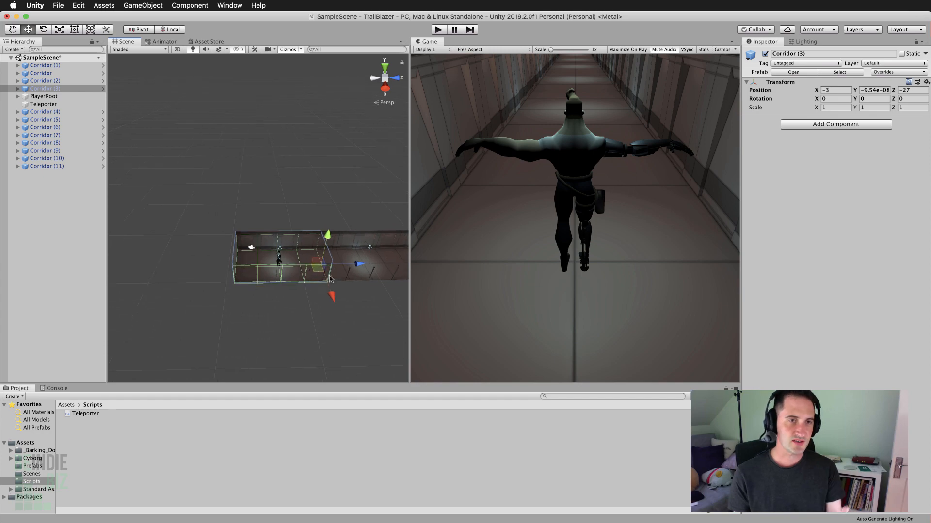
Add a Light Probe Group as a child of Corridor (3)
scroll(329, 278, "up", 5)
middle_click_drag(281, 266, 221, 172)
left_click_drag(182, 219, 307, 208, "alt")
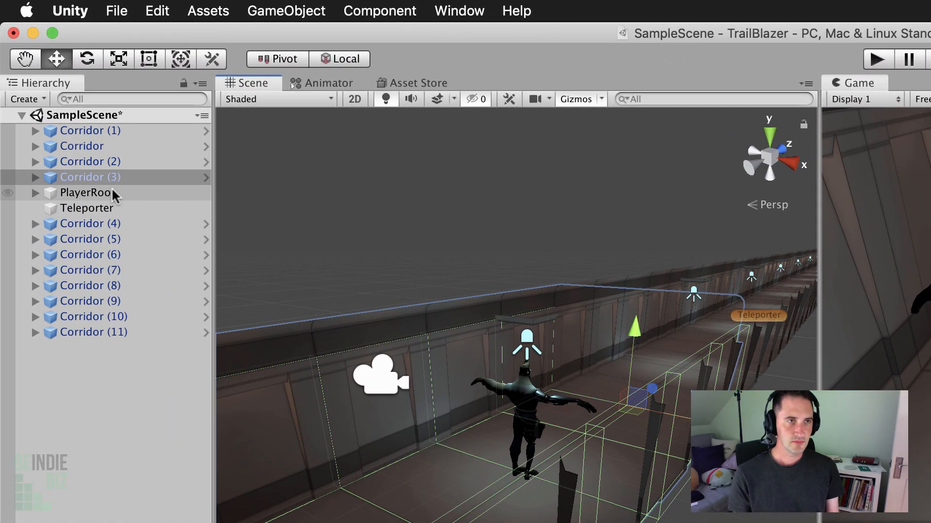
right_click(87, 175)
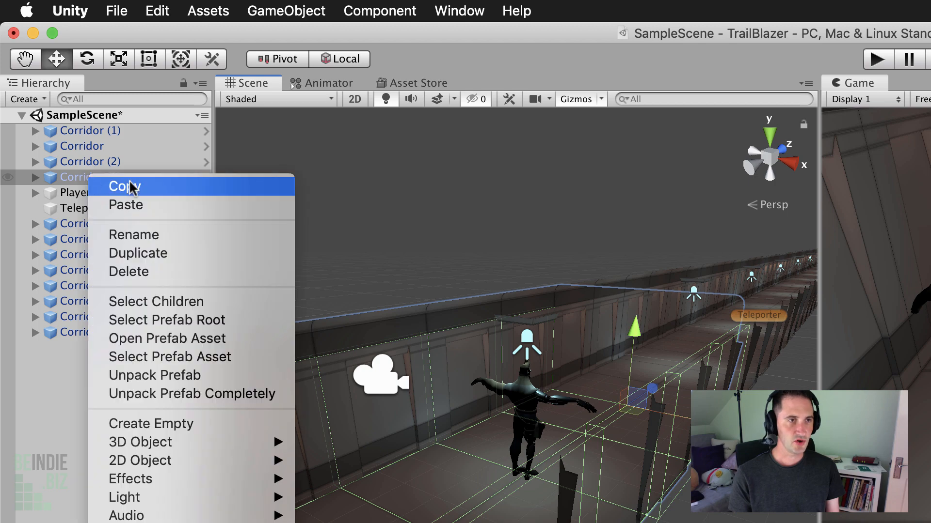
mouse_move(179, 504)
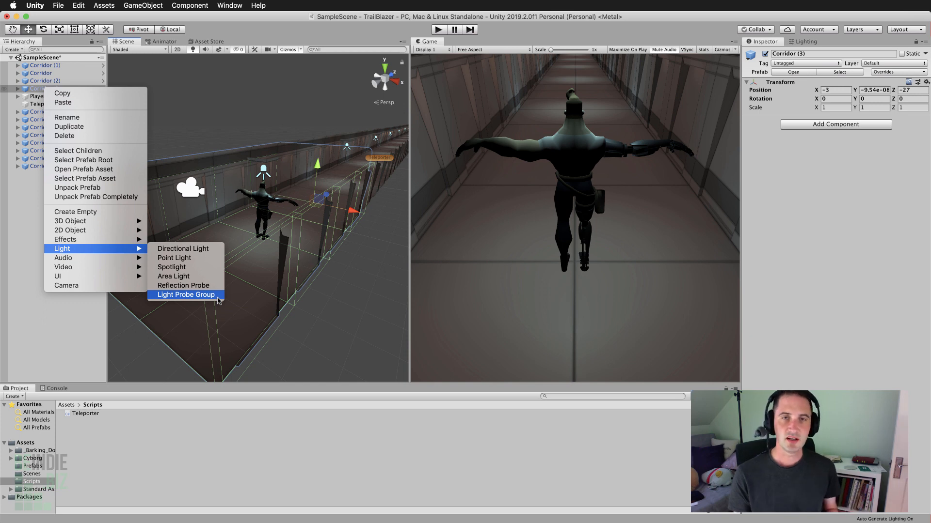
left_click(216, 298)
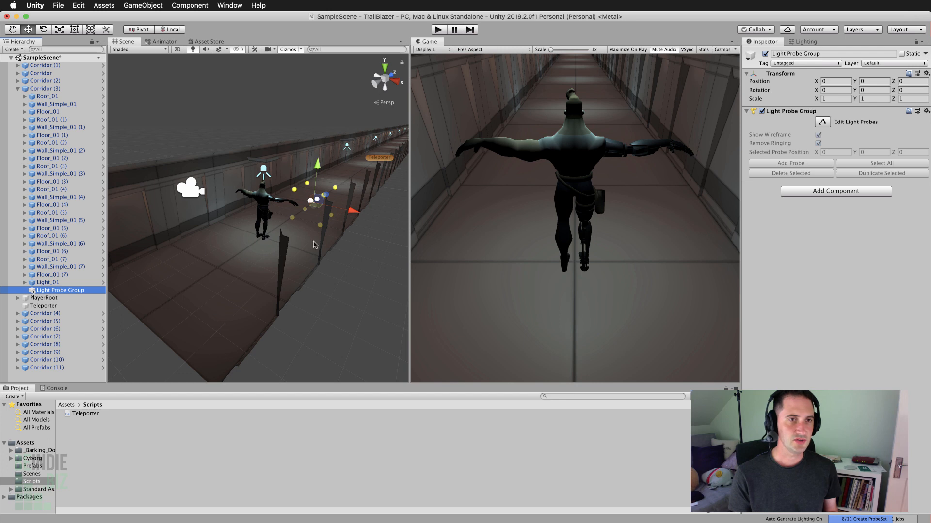
Examine the character's lighting and the placement of the light probes in the corridor from several angles
left_click_drag(315, 248, 274, 278, "alt")
left_click_drag(254, 218, 282, 311, "alt")
scroll(264, 269, "up", 2)
left_click_drag(286, 265, 283, 270, "alt")
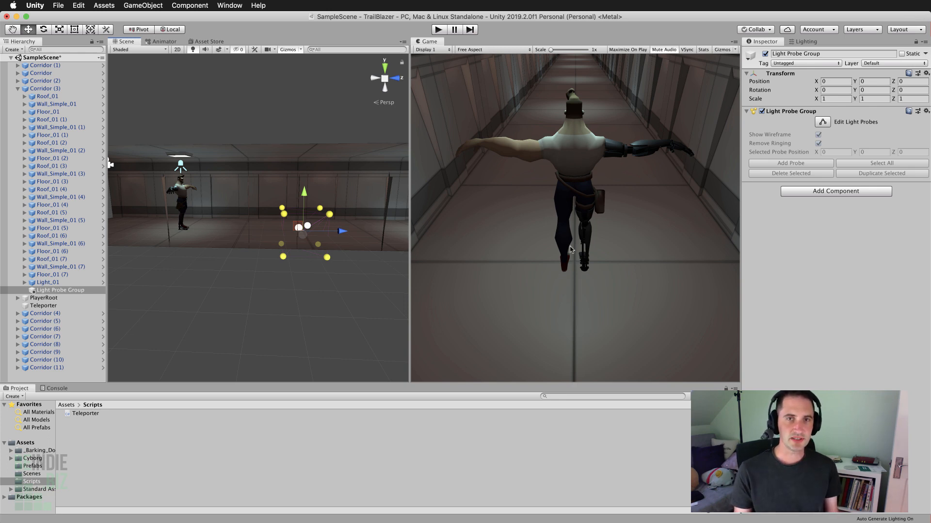
scroll(253, 229, "up", 3)
middle_click_drag(198, 212, 267, 238)
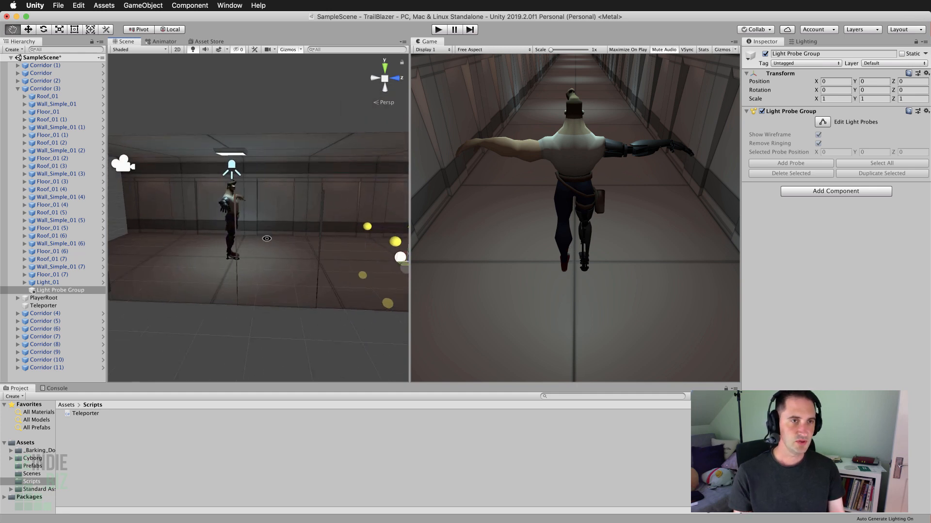
left_click_drag(267, 238, 196, 239, "alt")
scroll(195, 239, "up", 3)
middle_click_drag(196, 239, 280, 241)
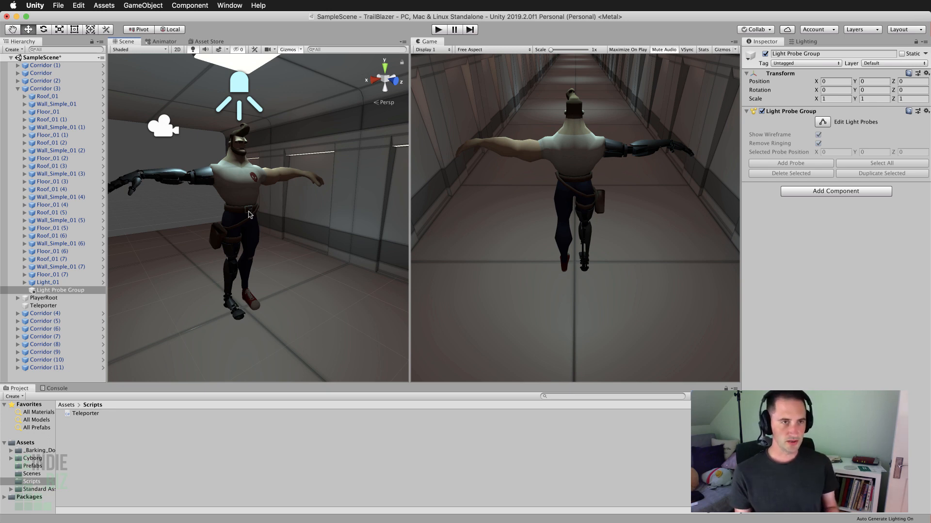
scroll(252, 216, "down", 6)
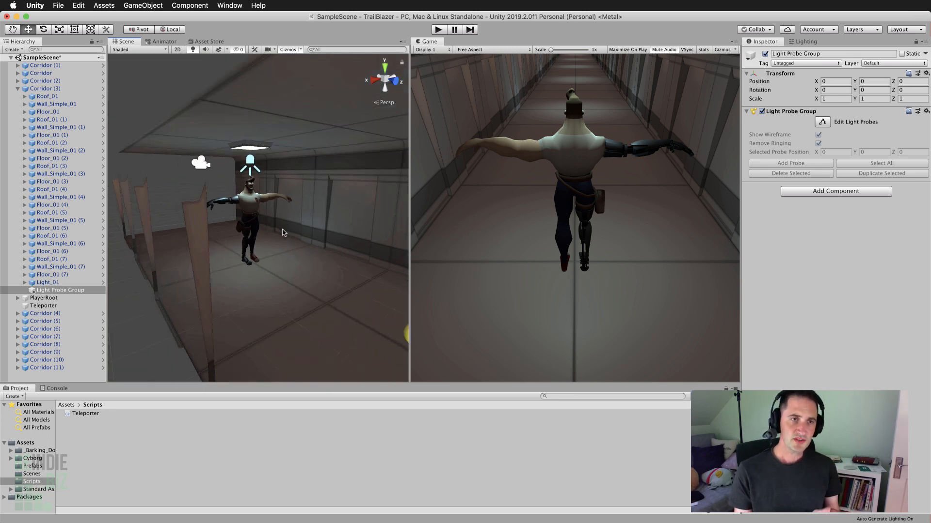
middle_click_drag(278, 220, 254, 201)
scroll(264, 212, "up", 5)
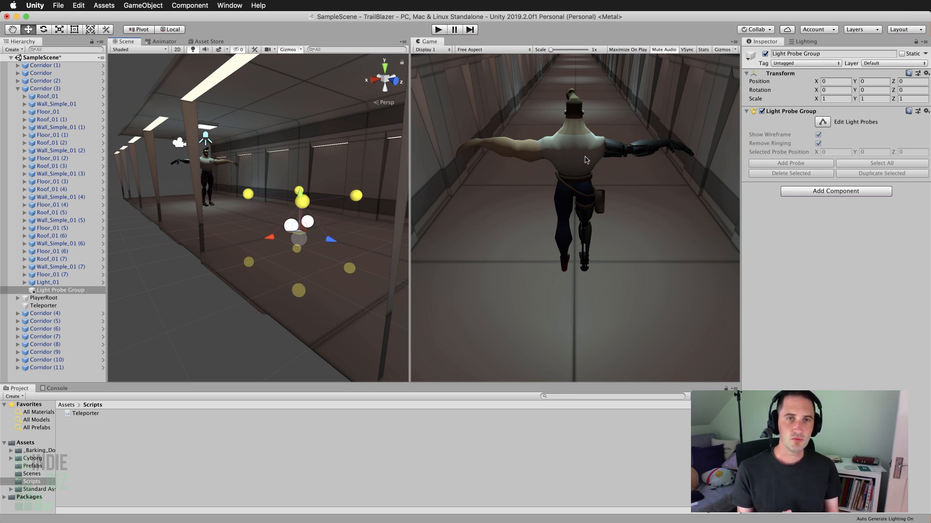
scroll(249, 224, "down", 3)
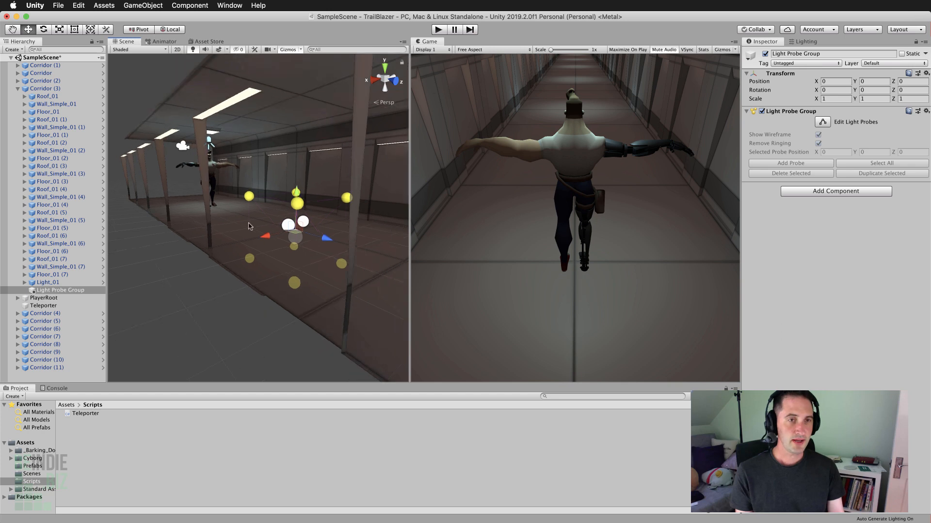
left_click_drag(250, 224, 348, 226, "alt")
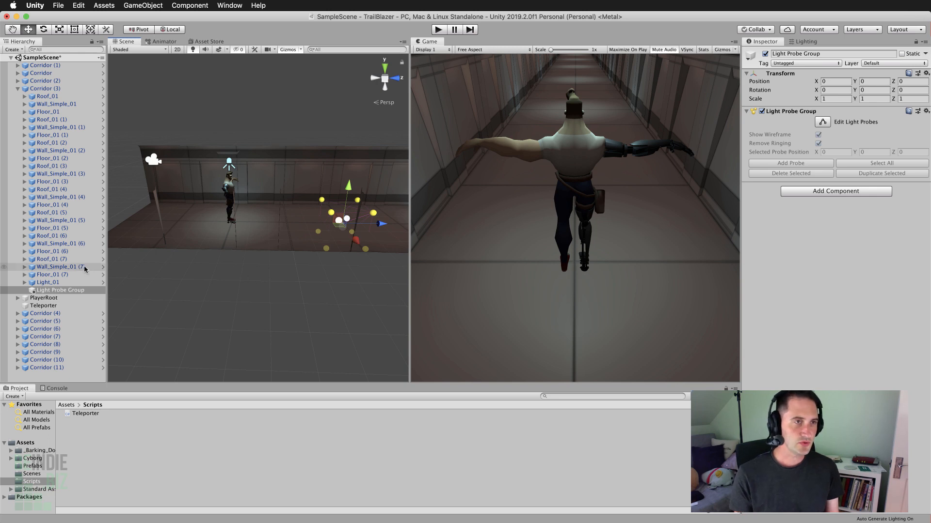
Move the Light Probe Group along the corridor to Z -6.09, around the player character
left_click(43, 91)
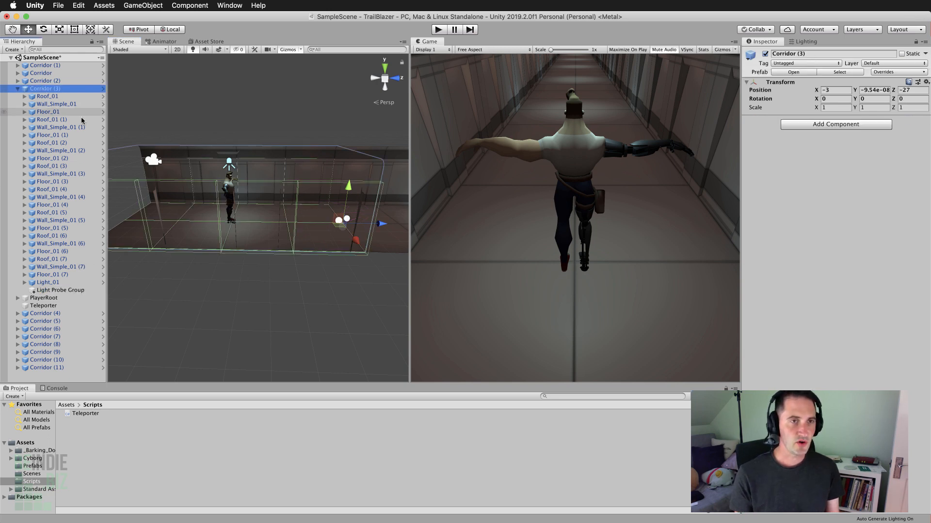
key("f")
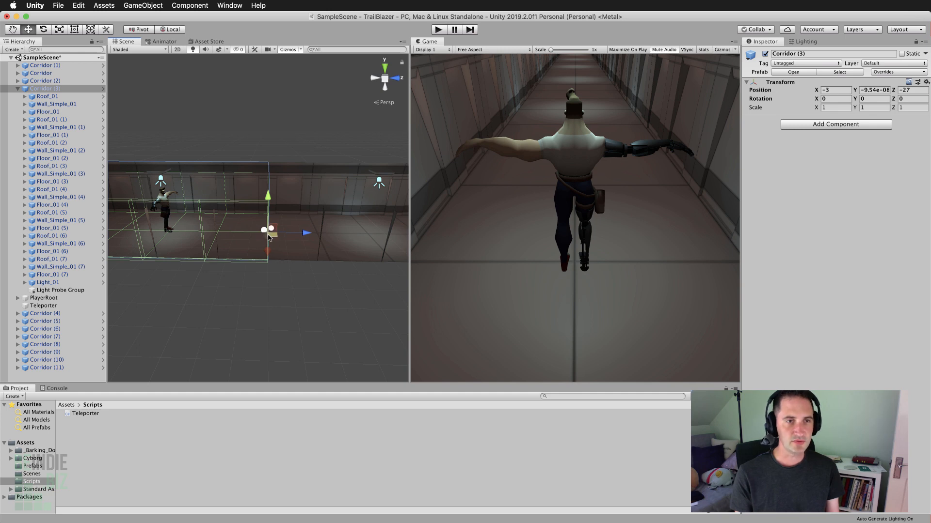
left_click_drag(243, 253, 361, 245, "alt")
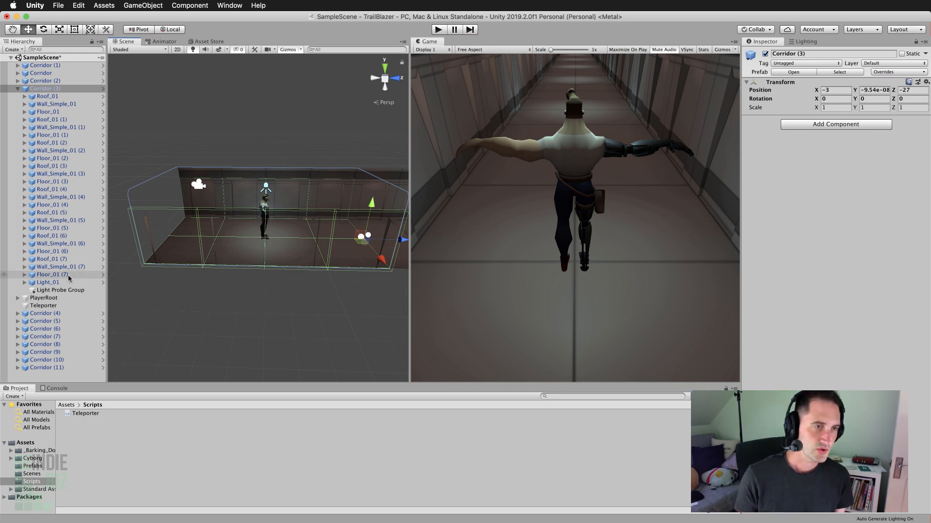
left_click(67, 290)
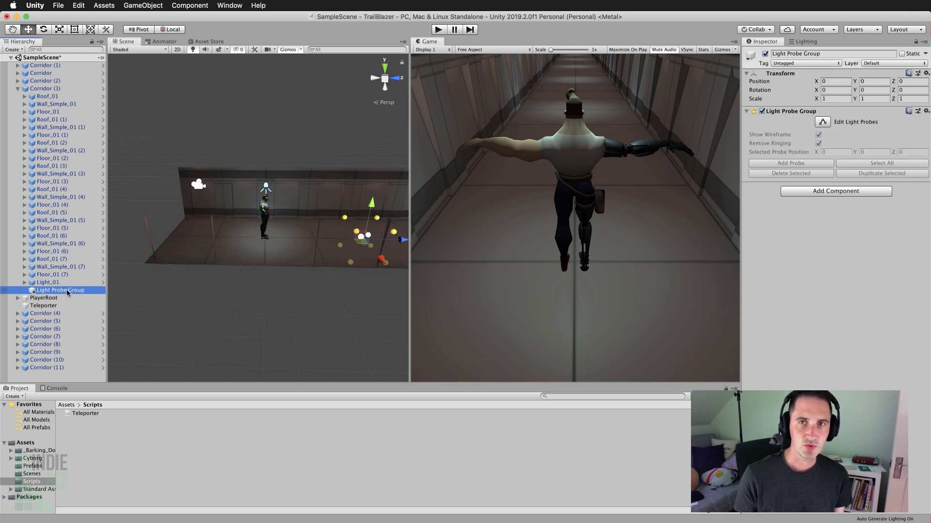
left_click_drag(115, 288, 209, 232, "alt")
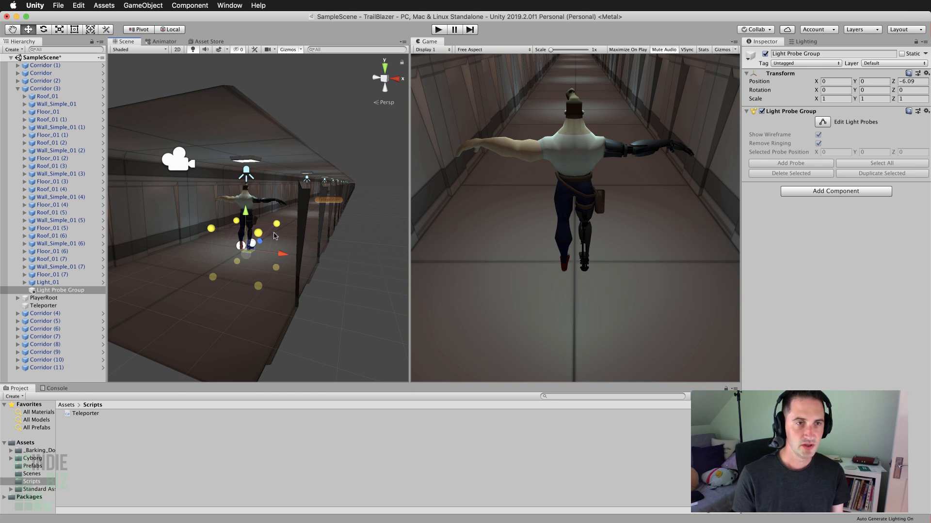
Raise the Light Probe Group to Y 1.65 so its lower probes sit above the corridor floor
scroll(241, 263, "up", 5)
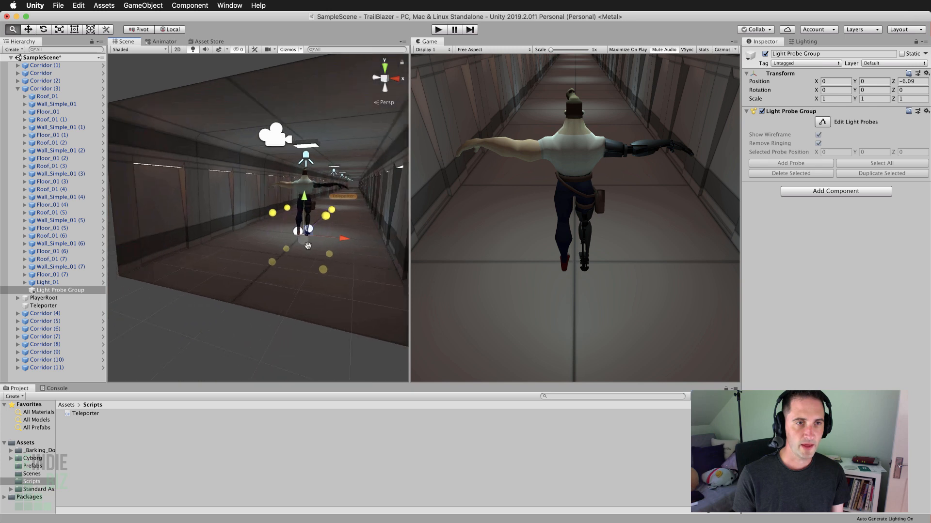
left_click_drag(276, 237, 287, 175, "alt")
right_click_drag(292, 168, 276, 215, "alt")
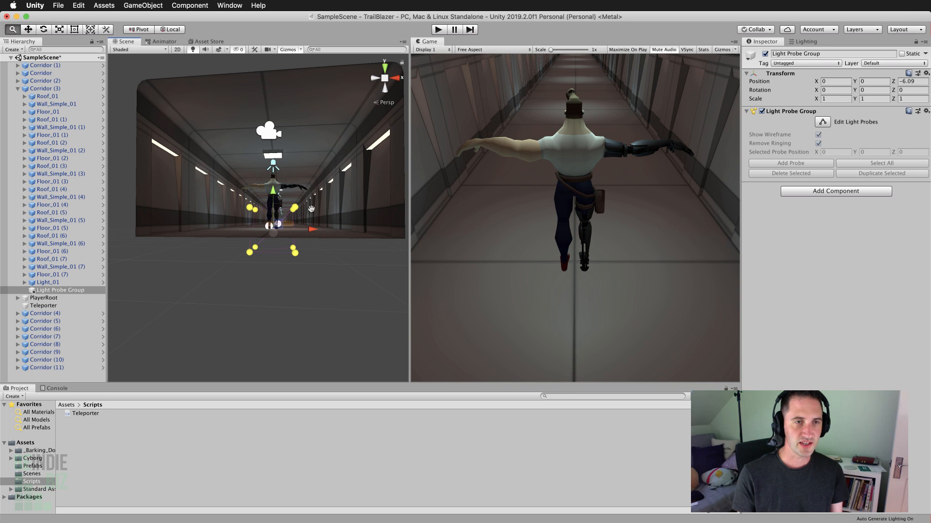
left_click_drag(284, 176, 261, 231, "alt")
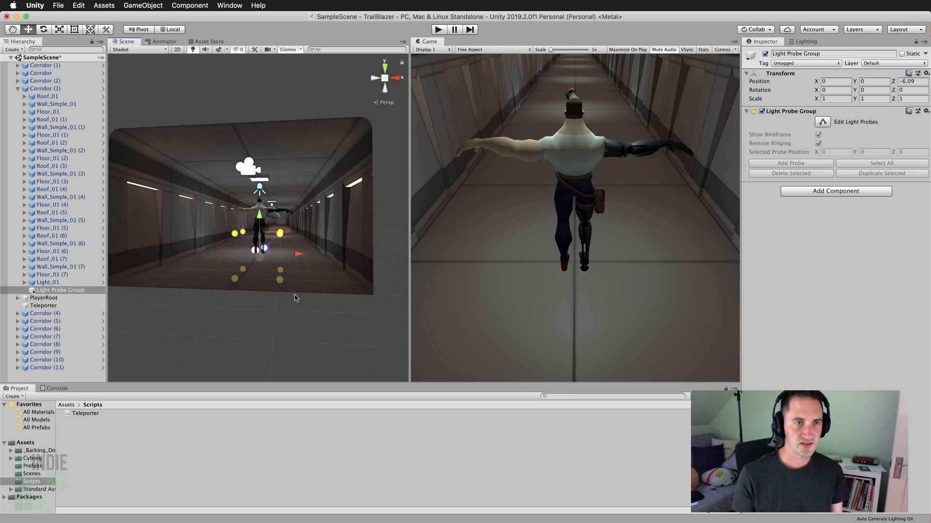
left_click_drag(261, 218, 261, 188)
scroll(286, 250, "down", 2)
left_click_drag(286, 251, 118, 305, "alt")
scroll(275, 248, "up", 1)
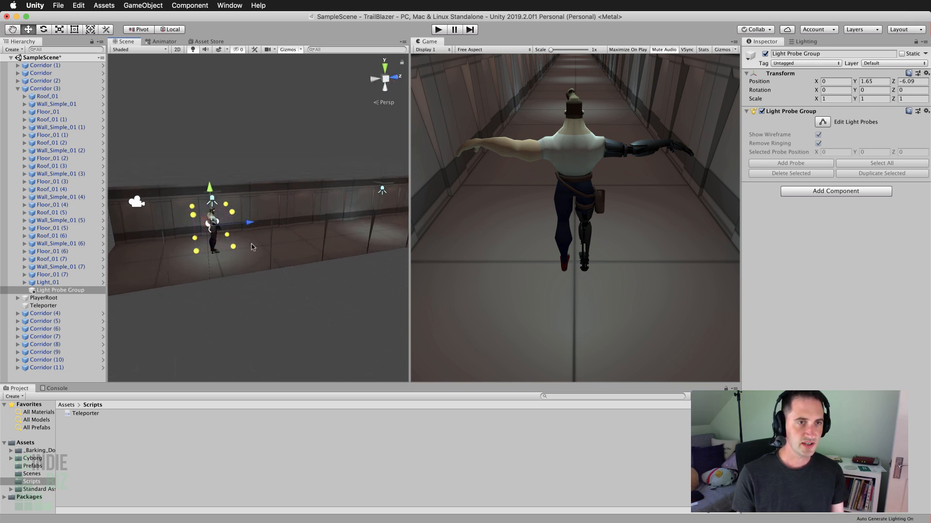
left_click_drag(251, 247, 292, 266, "alt")
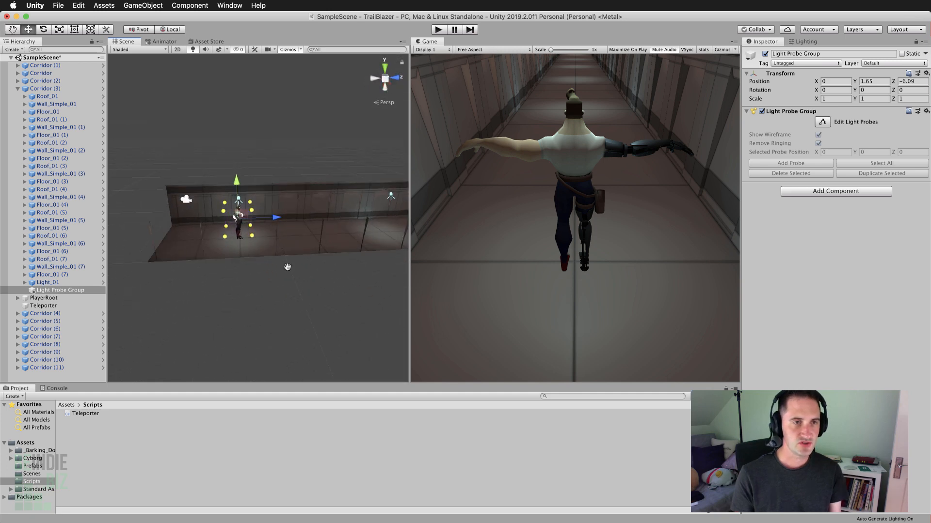
middle_click_drag(288, 267, 280, 272)
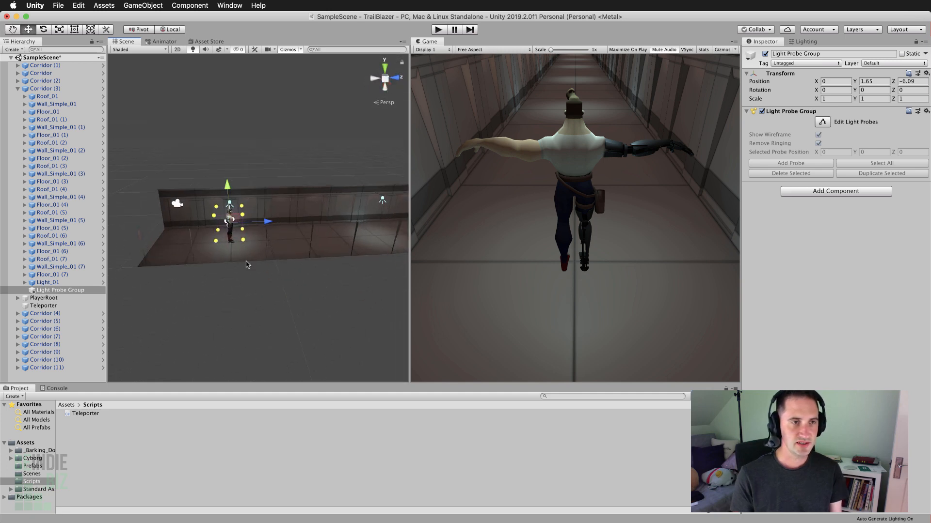
Compare the Light Probe Group's coverage with the full extent of Corridor (3), viewing the probes around the character from several angles
left_click(44, 89)
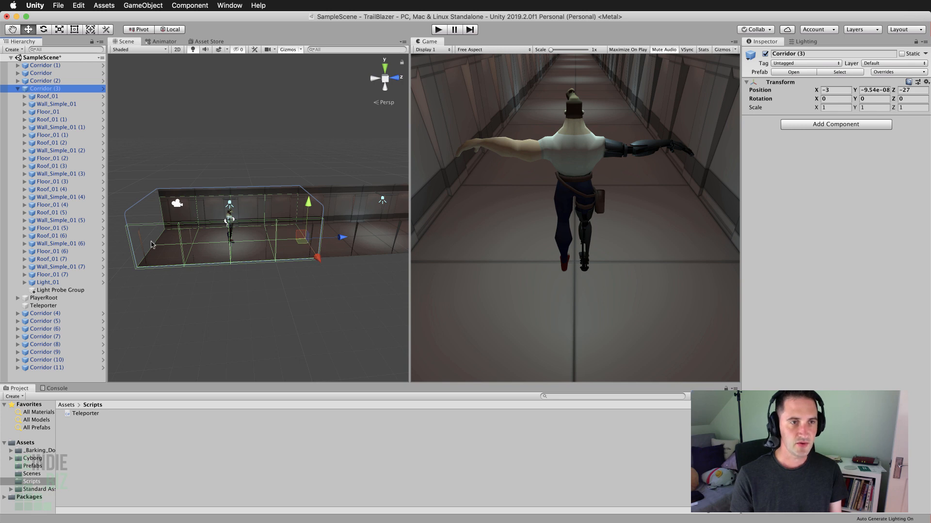
left_click(62, 291)
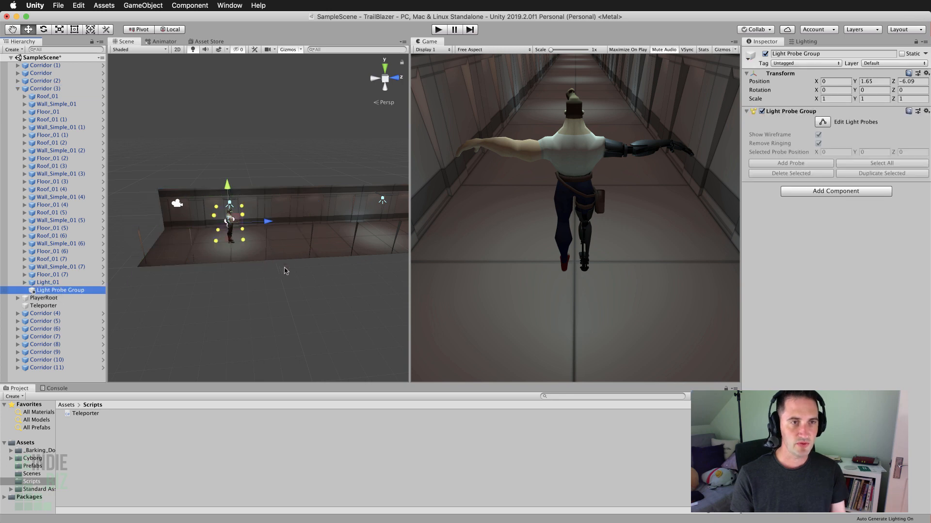
left_click_drag(285, 270, 243, 282, "alt")
scroll(242, 282, "up", 8)
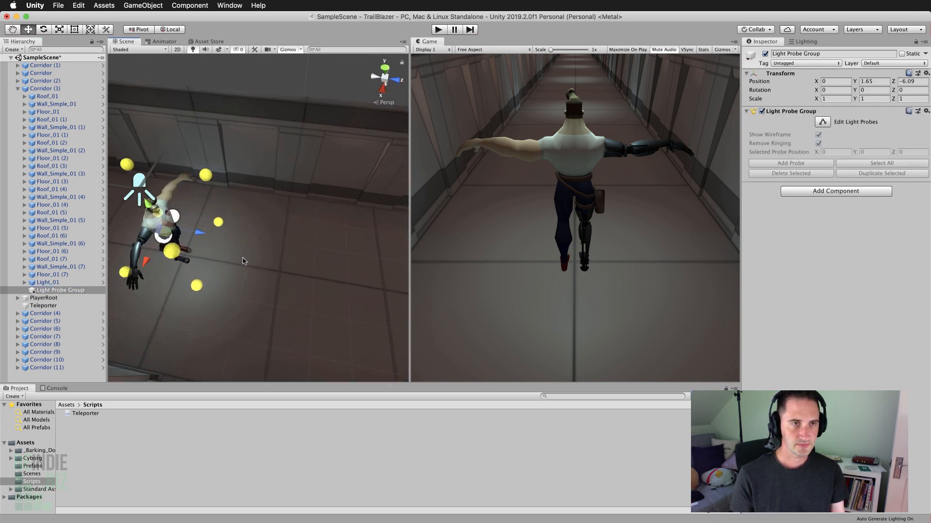
left_click_drag(305, 257, 265, 154, "alt")
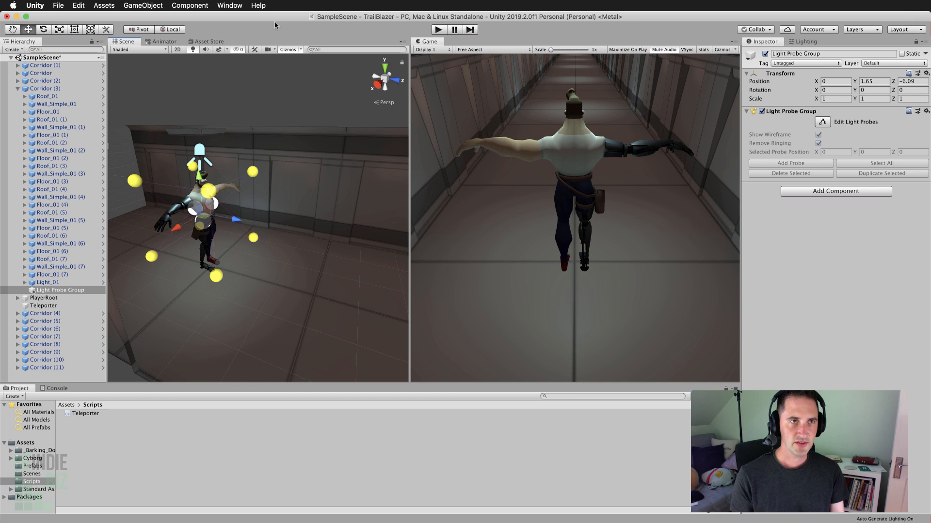
Dock the Game view alongside the Scene view so both share one area, and view the probes from above in the Scene view
left_click_drag(426, 43, 145, 40)
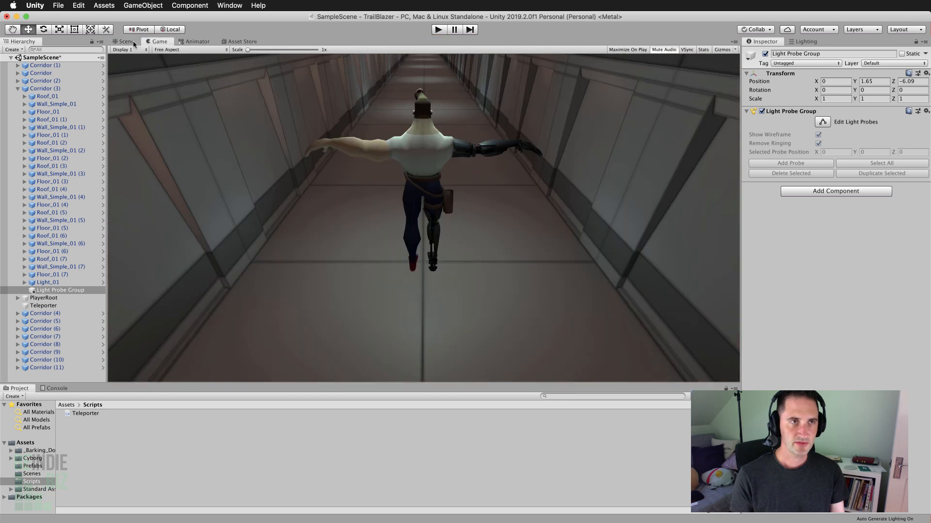
left_click_drag(496, 242, 496, 274, "alt")
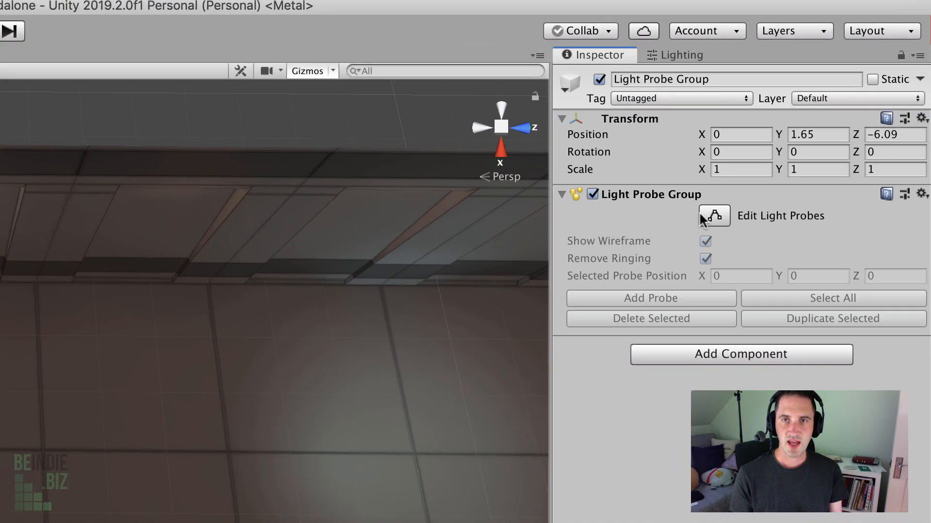
Enable editing of the Light Probe Group's individual probes and try selecting single probes around the character
left_click(762, 176)
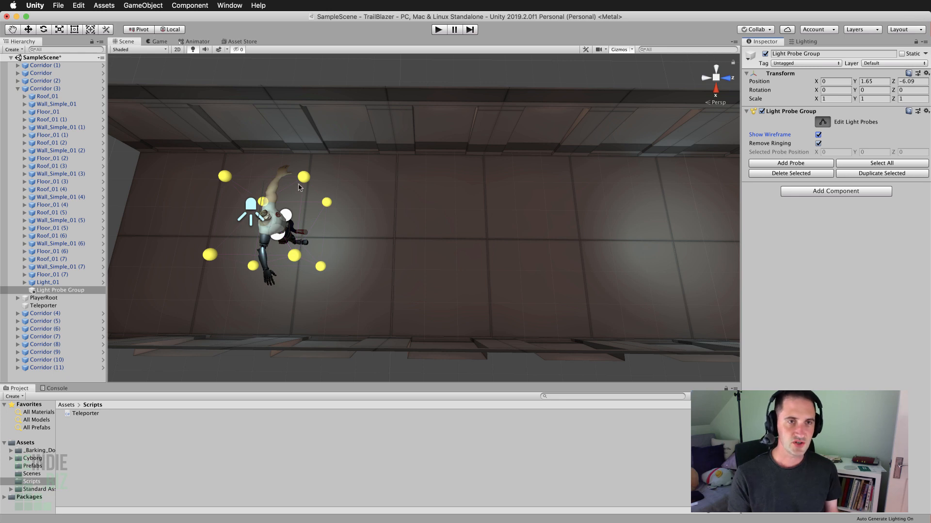
left_click(303, 178)
left_click(325, 204)
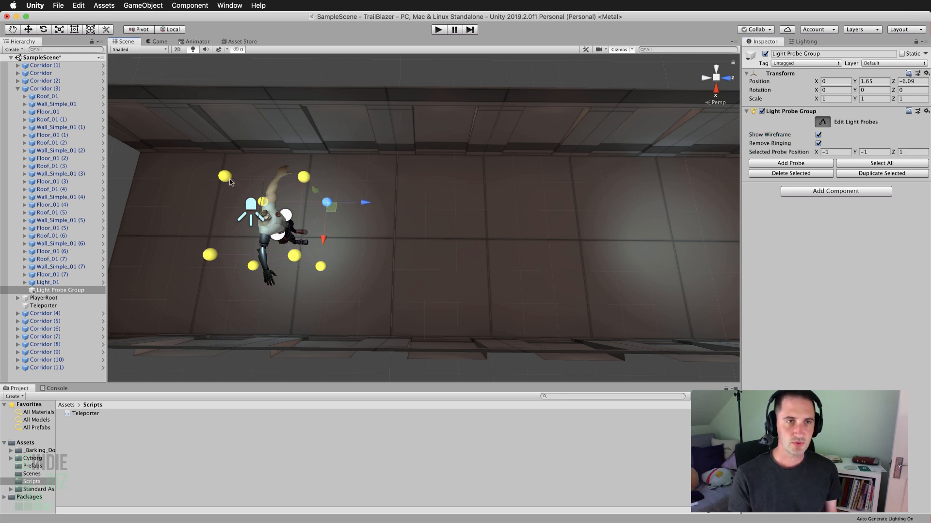
left_click(226, 177)
left_click(210, 255)
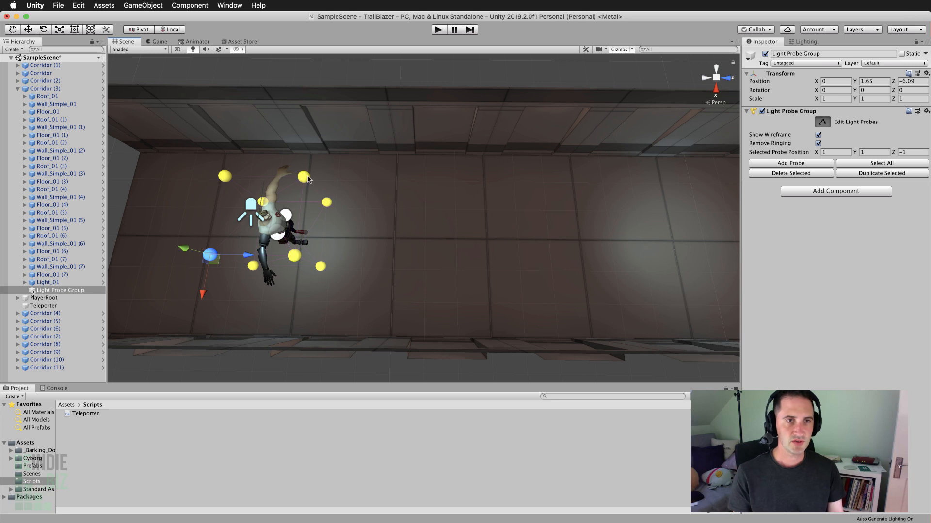
Move the four probes ahead of the character down the corridor to probe position Z 5.45
left_click(304, 176)
left_click(294, 256, "shift")
left_click(321, 266, "shift")
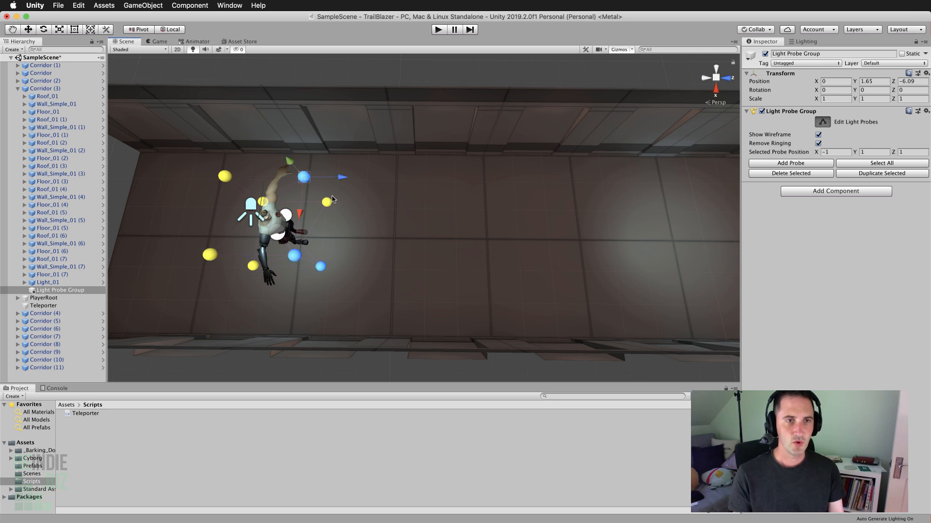
left_click(326, 203, "shift")
scroll(402, 288, "down", 5)
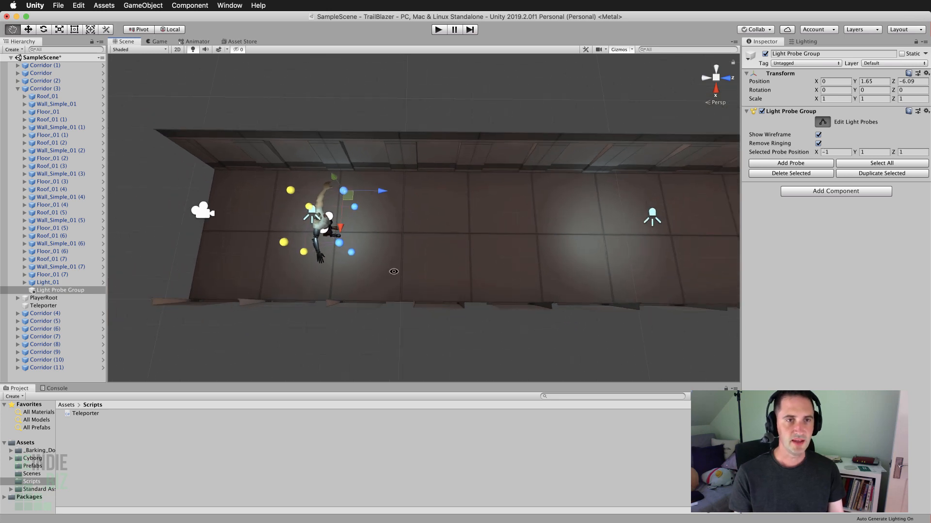
left_click_drag(380, 203, 497, 212)
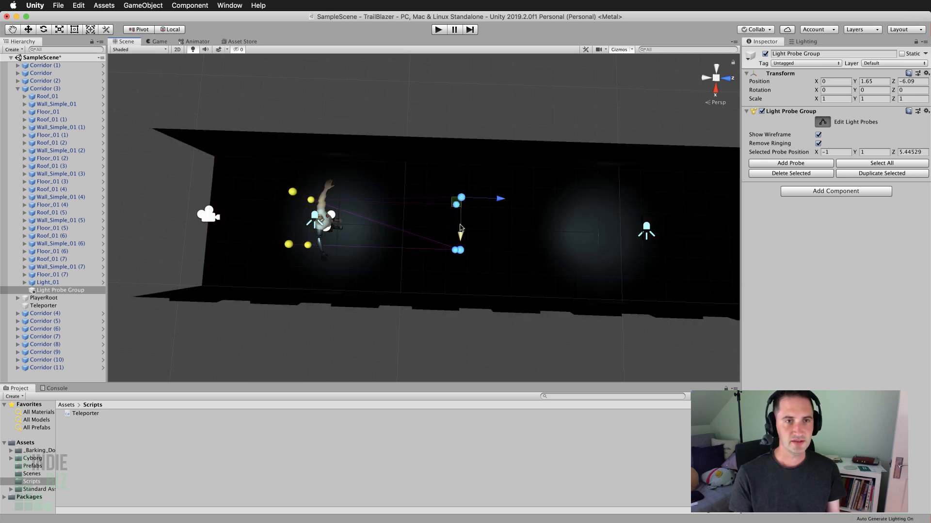
Move the four probes behind the character back to the corridor's open end, at probe position Z -5.18
left_click_drag(361, 238, 300, 134, "alt")
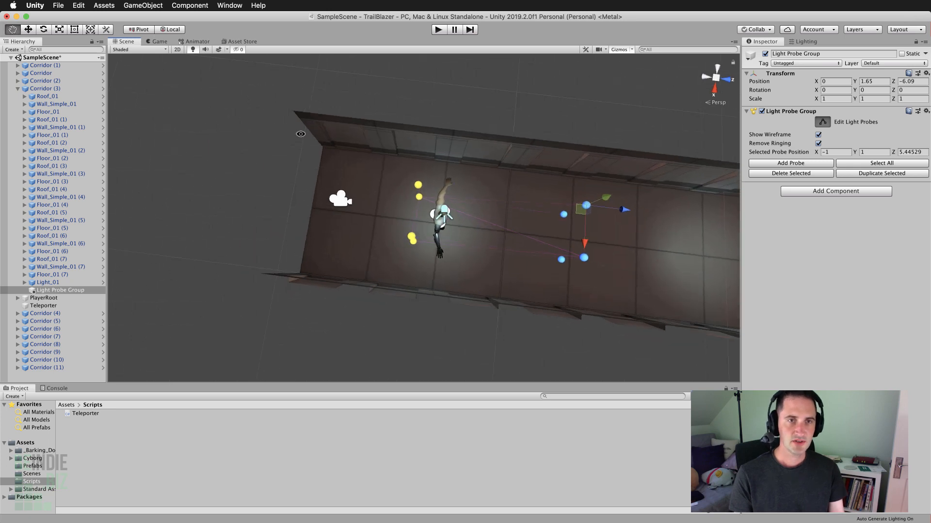
left_click_drag(333, 171, 383, 191, "alt")
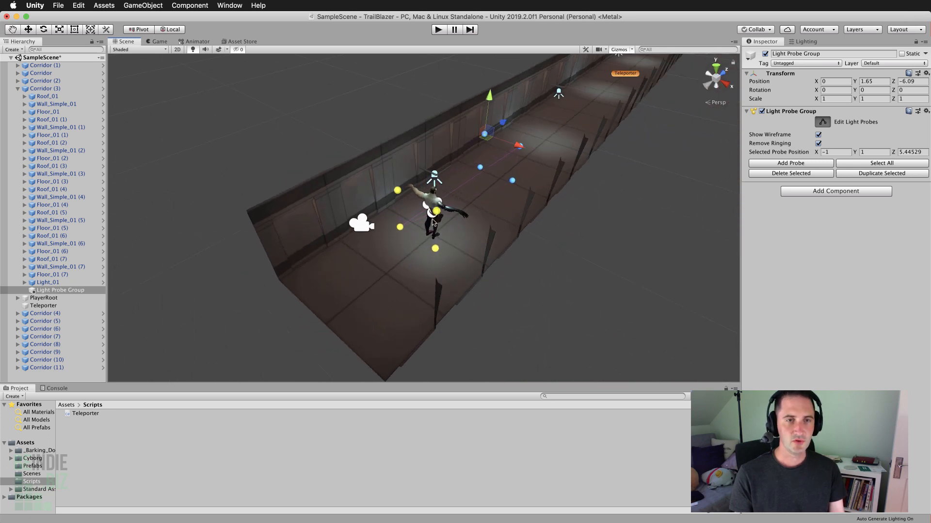
left_click(391, 183)
left_click(395, 229, "shift")
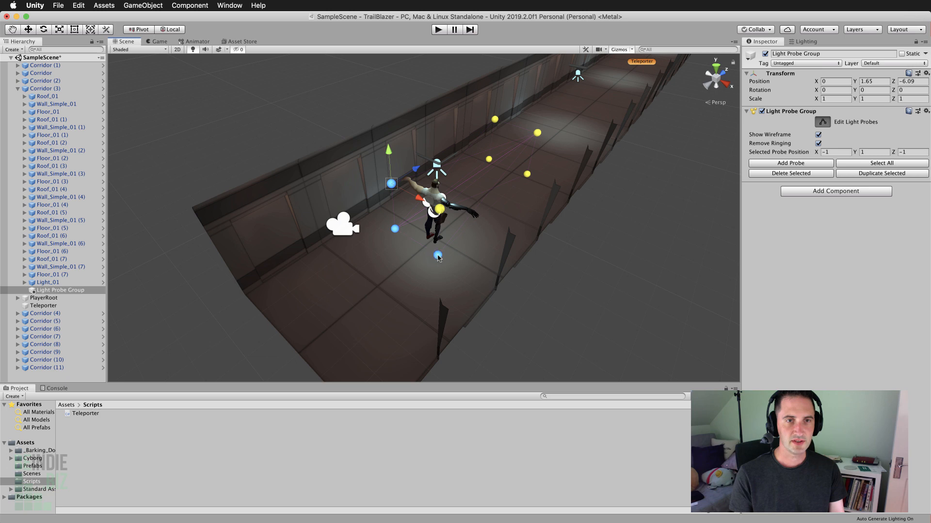
left_click_drag(441, 213, 471, 137, "alt")
left_click_drag(424, 160, 414, 160)
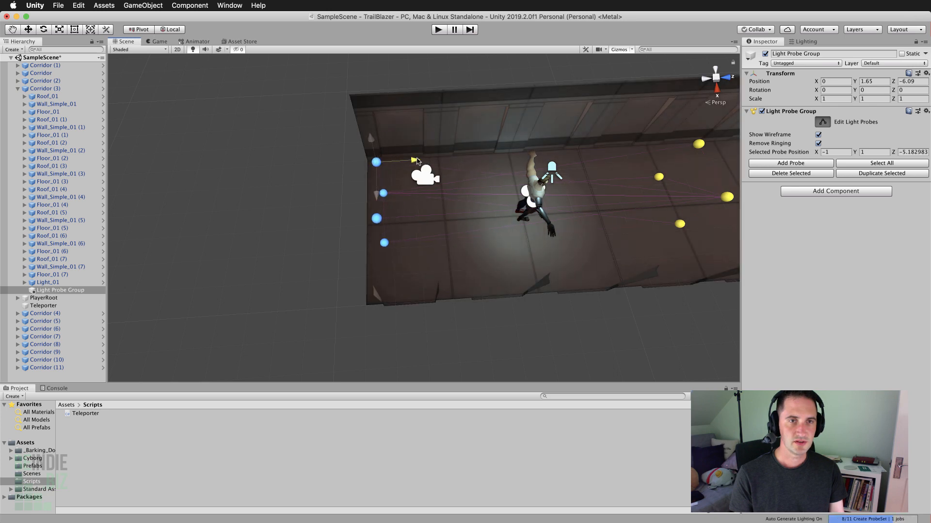
Move the four probes on the negative X side outward toward the corridor wall, to probe position X -2.46
left_click_drag(455, 241, 423, 200, "alt")
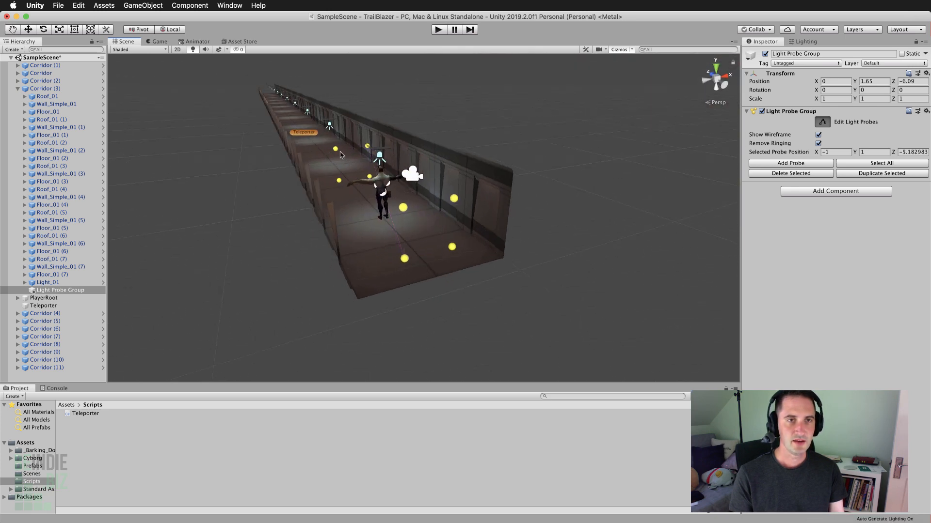
left_click(335, 148)
left_click(339, 180)
left_click_drag(405, 262, 446, 160, "alt")
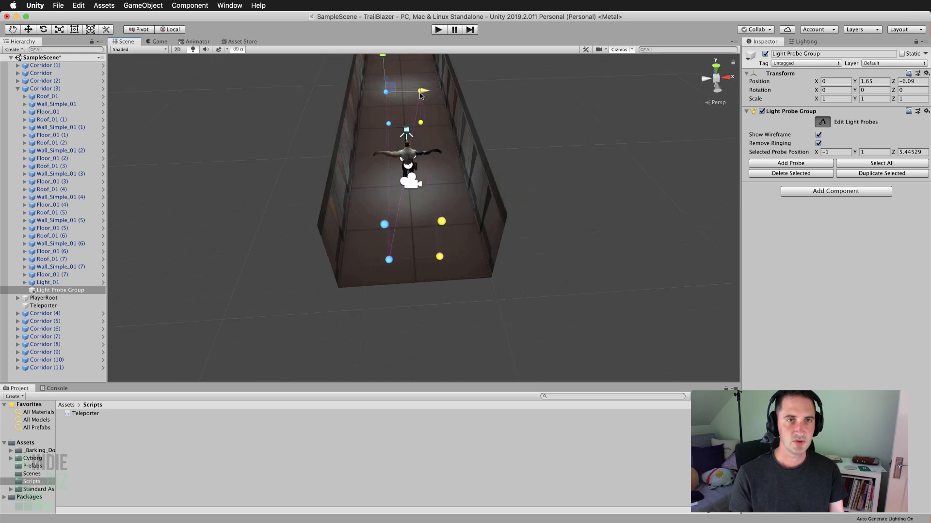
Move the four probes on the positive X side outward toward the opposite wall, to probe position X 2.21
left_click(420, 92)
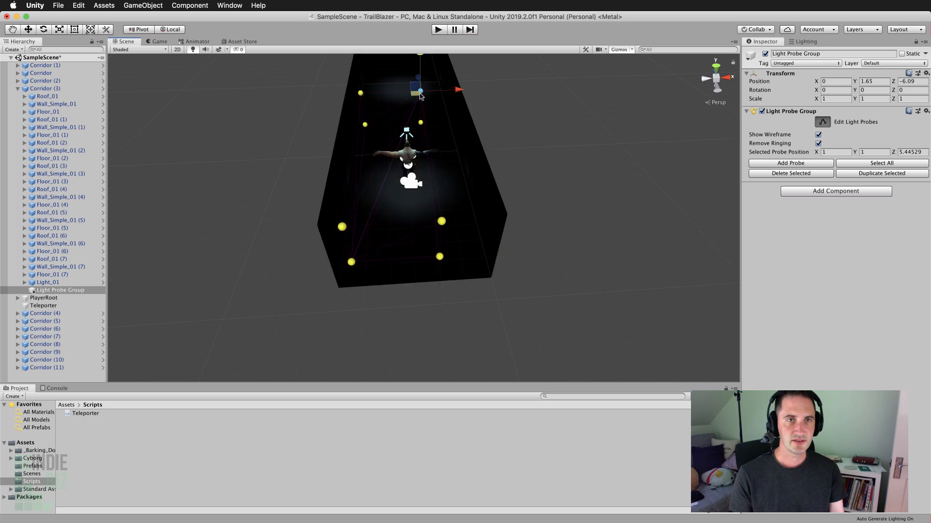
left_click(420, 122, "shift")
left_click(441, 220, "shift")
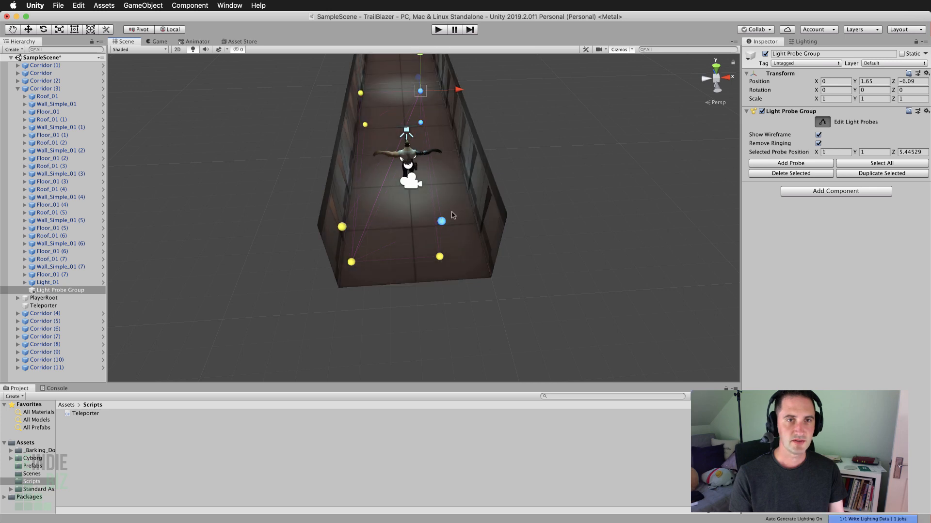
left_click(439, 257)
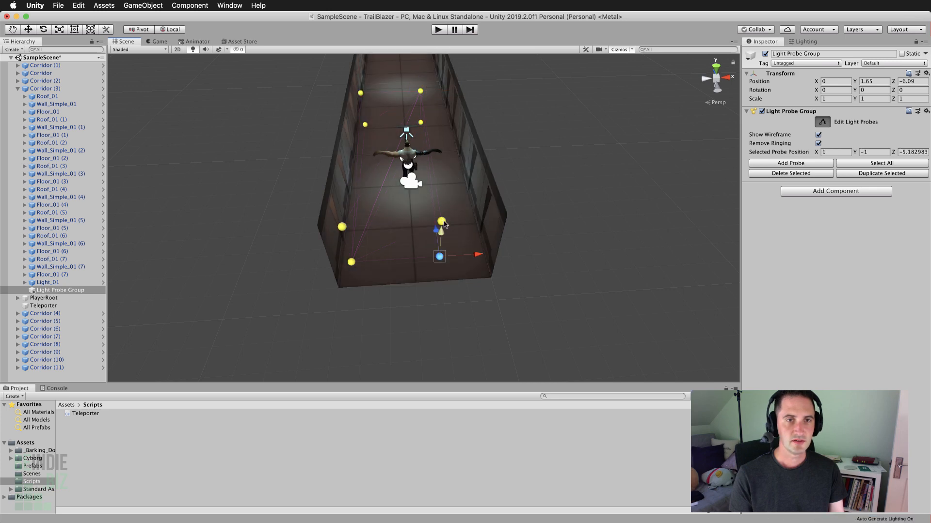
left_click(441, 221)
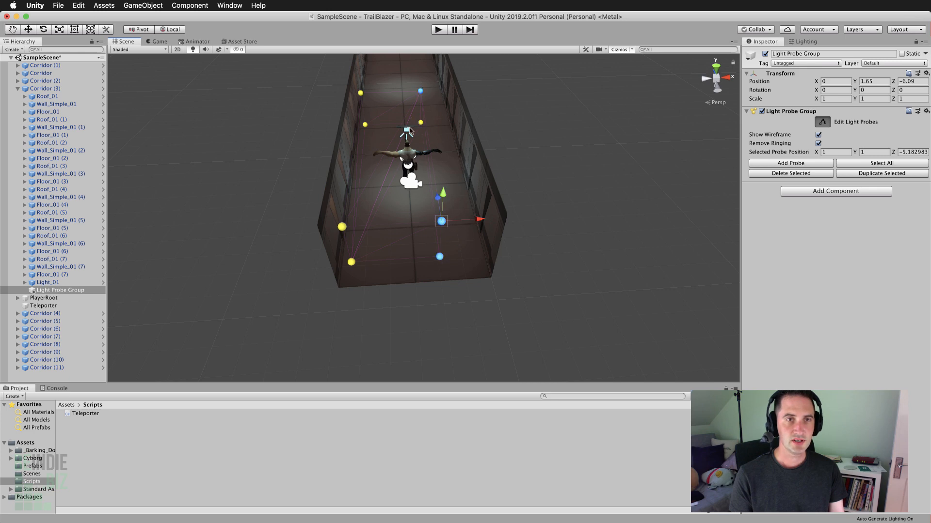
left_click_drag(481, 220, 553, 165)
left_click(529, 191)
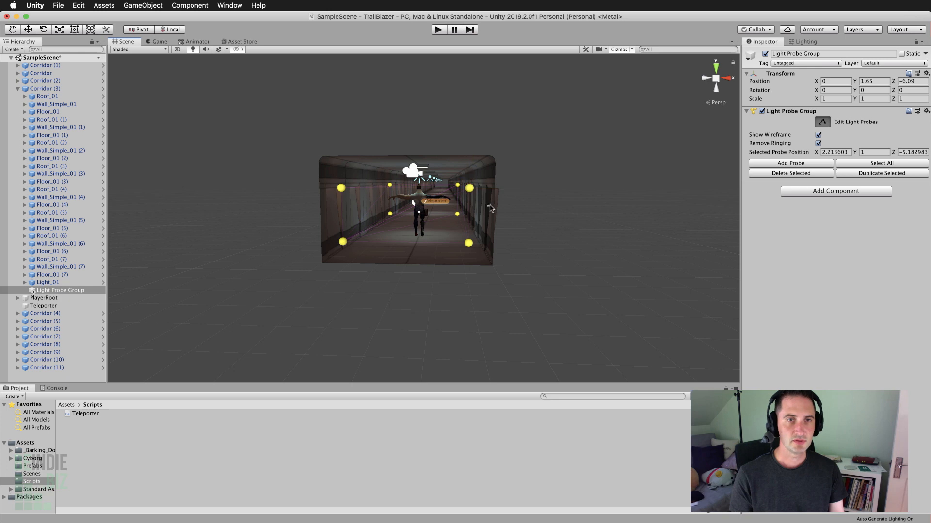
Raise the four upper probes toward the corridor ceiling, to probe position Y 1.66
left_click_drag(490, 207, 335, 172)
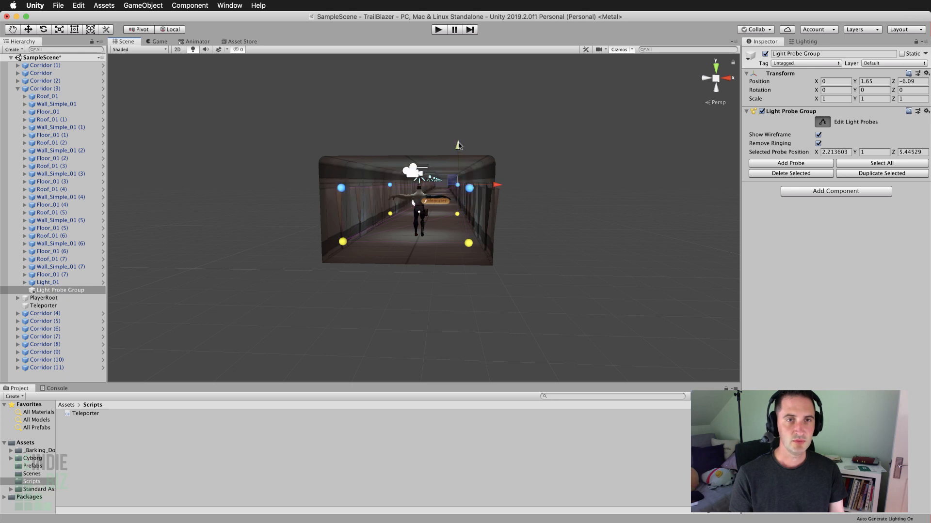
left_click_drag(458, 145, 458, 135)
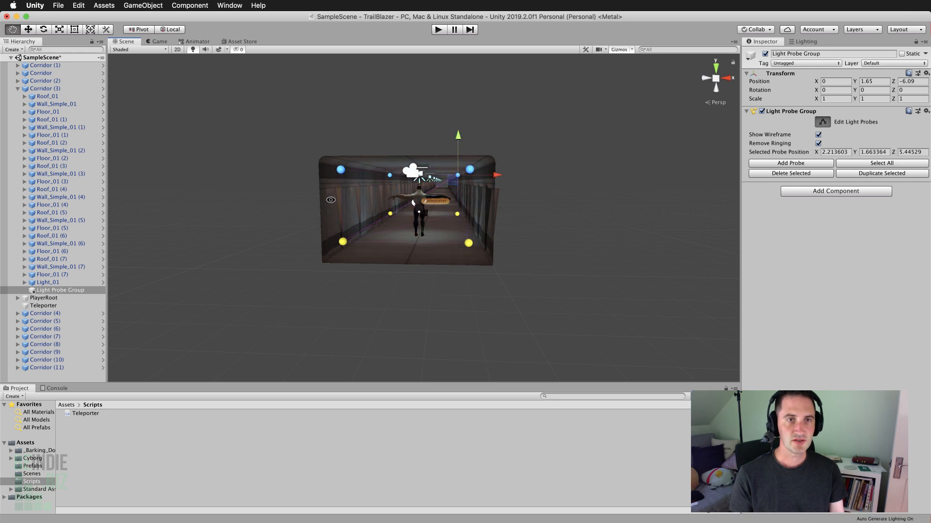
Duplicate the upper and lower probes on the negative X side behind the character and move the copies to the corridor's centre, X -0.09
left_click_drag(331, 199, 372, 221, "alt")
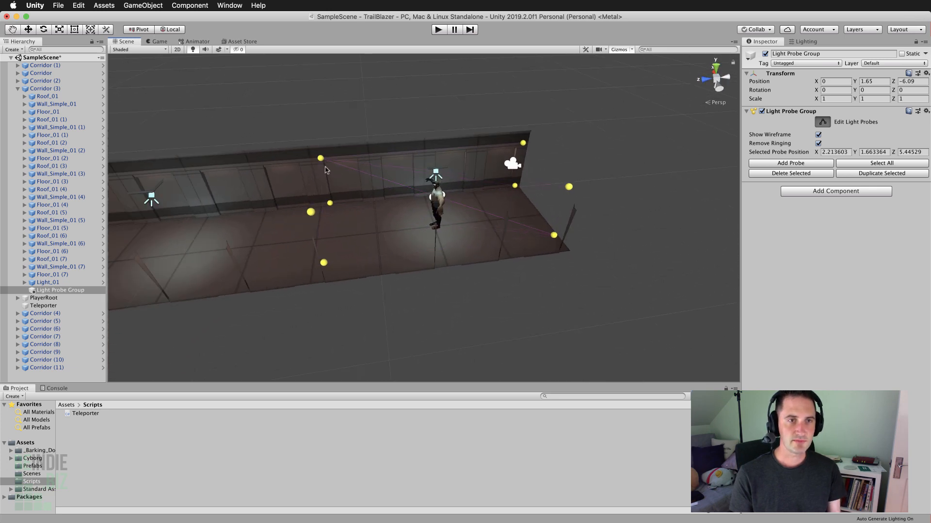
middle_click_drag(509, 225, 462, 248)
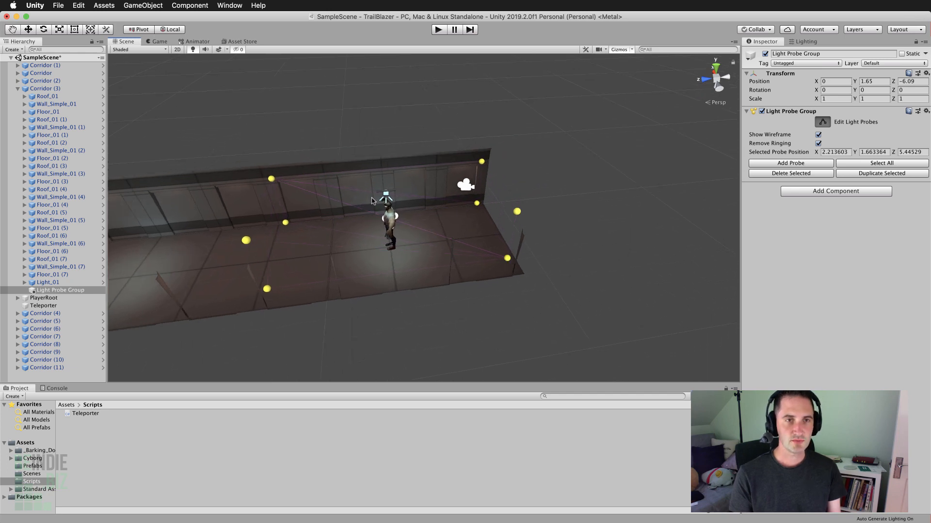
left_click_drag(374, 202, 497, 252, "alt")
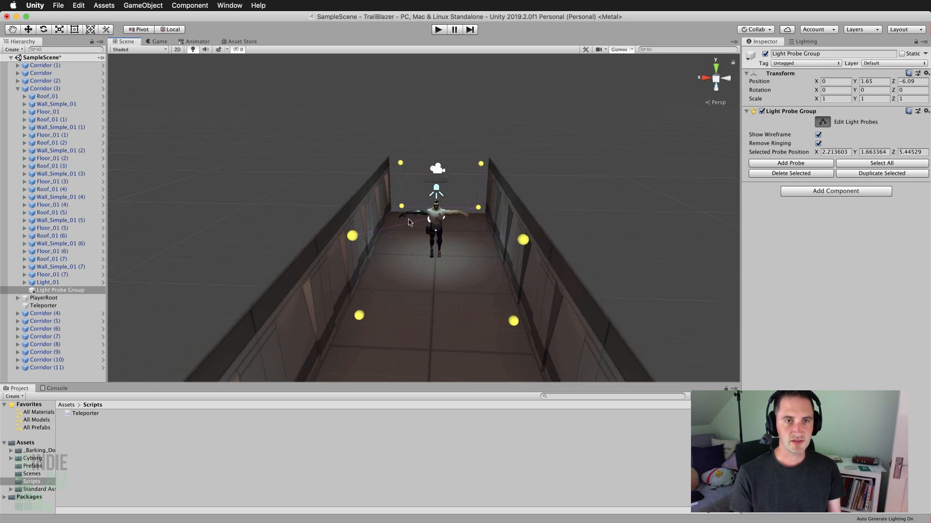
left_click(480, 164)
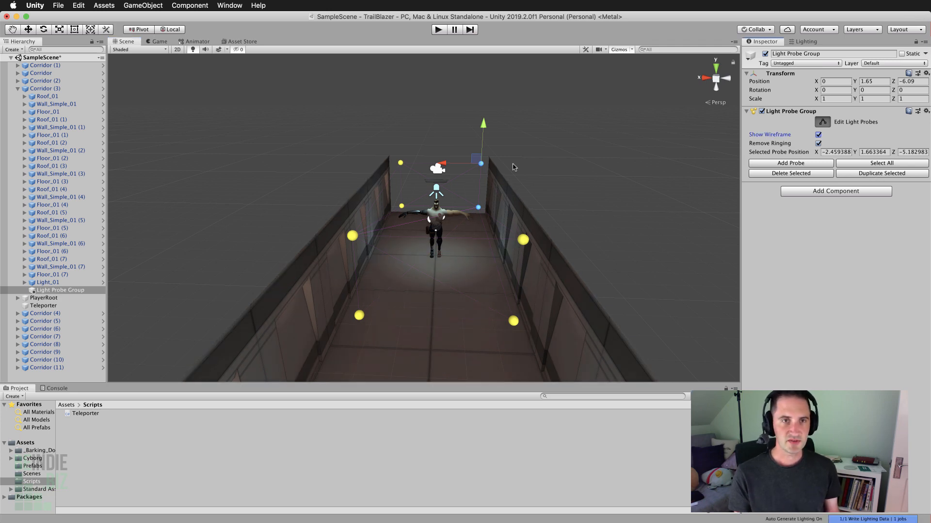
left_click_drag(446, 167, 398, 160)
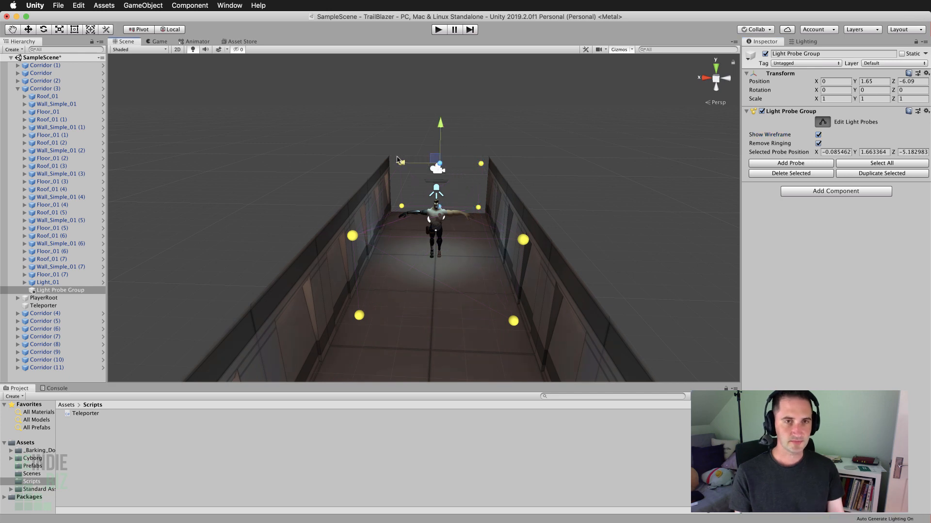
Duplicate the two centre probes behind the character and move the copies along the corridor in line with the probes ahead of the character
left_click_drag(223, 277, 577, 296, "alt")
left_click(871, 175)
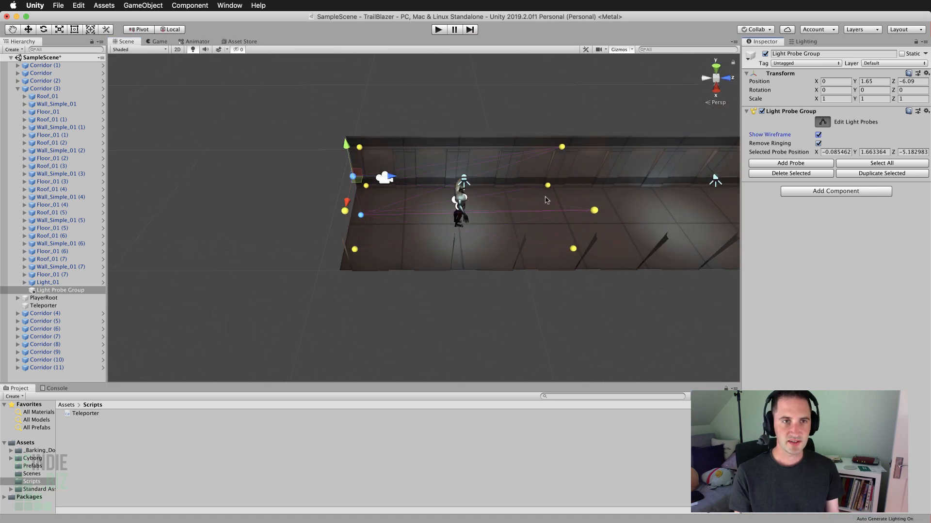
middle_click_drag(547, 199, 471, 207)
left_click_drag(320, 190, 505, 189)
middle_click_drag(560, 201, 510, 200)
scroll(510, 200, "up", 3)
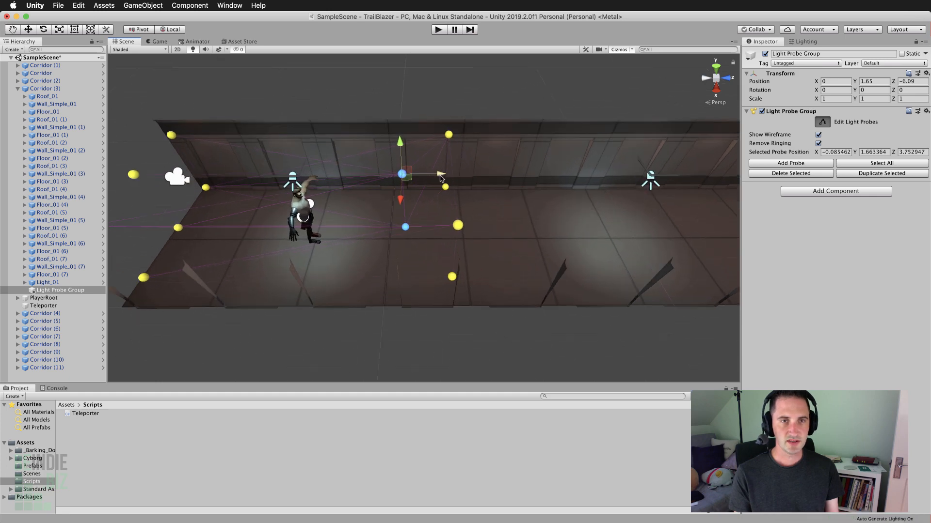
left_click_drag(439, 180, 489, 181)
Duplicate the row of six probes ahead of the character and move the copies back toward the character, to probe position Z 1.90
scroll(465, 240, "down", 3)
left_click_drag(398, 122, 476, 321)
middle_click_drag(484, 258, 558, 280)
left_click(888, 173)
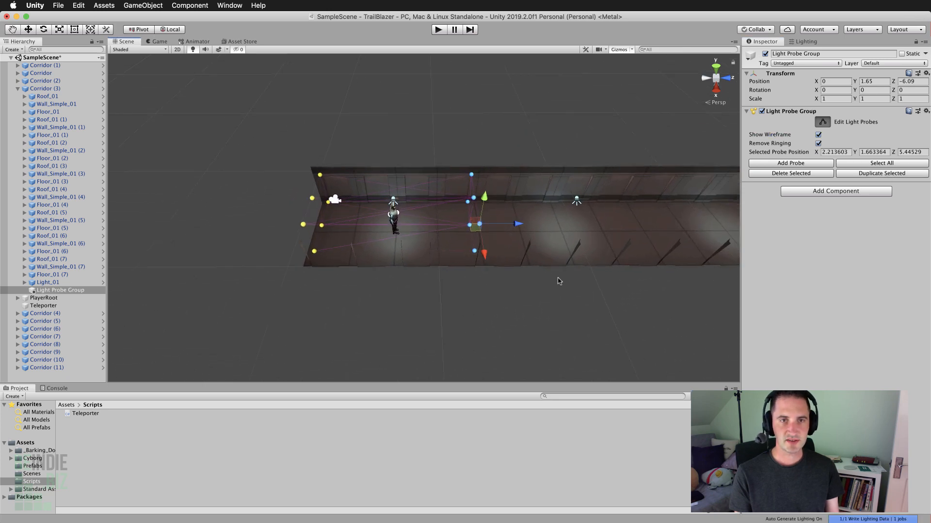
left_click_drag(516, 224, 459, 224)
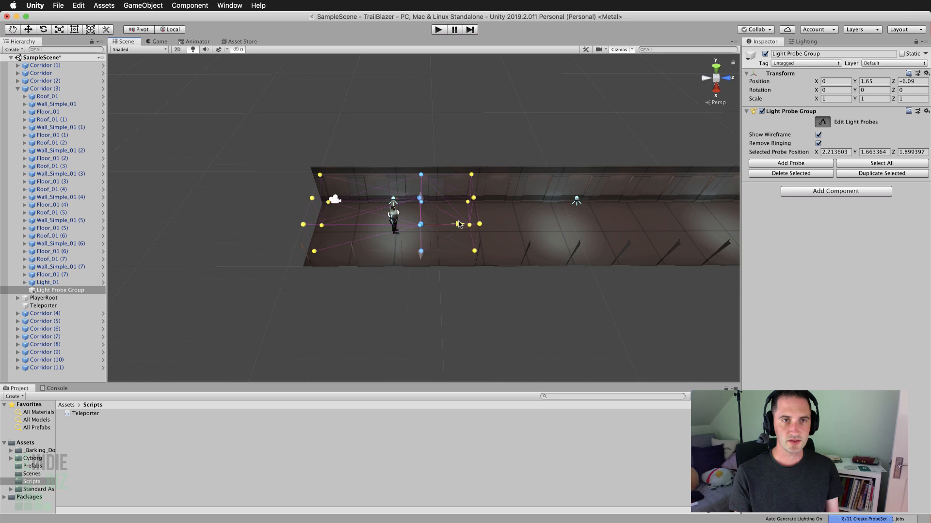
Duplicate the selected row of six probes, move the copies behind the character to probe position Z -1.94, and finish editing the light probes
left_click(845, 174)
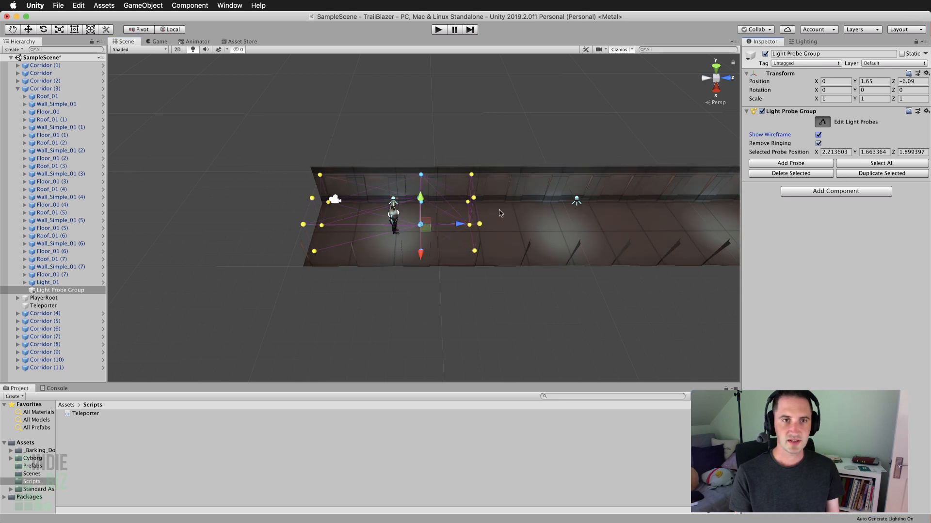
left_click_drag(456, 224, 394, 225)
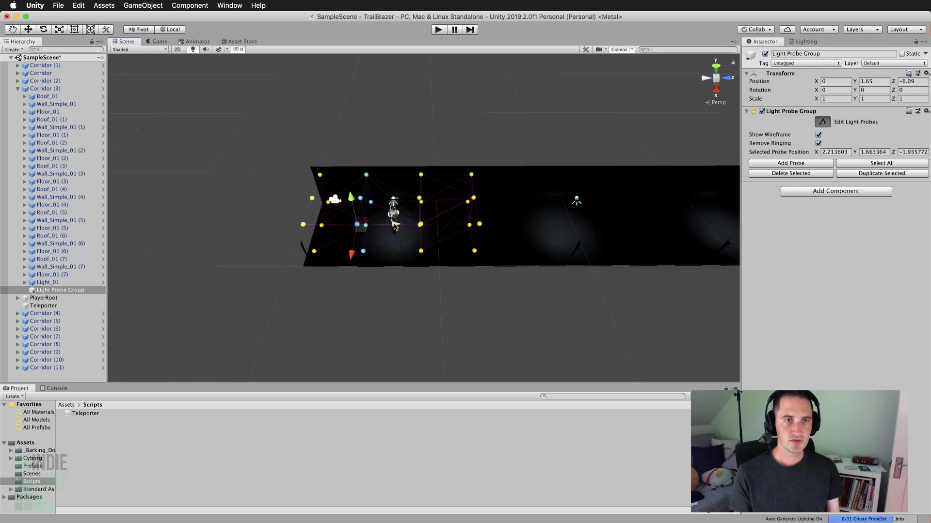
scroll(448, 257, "down", 1)
left_click_drag(355, 298, 399, 243, "alt")
scroll(460, 245, "up", 5)
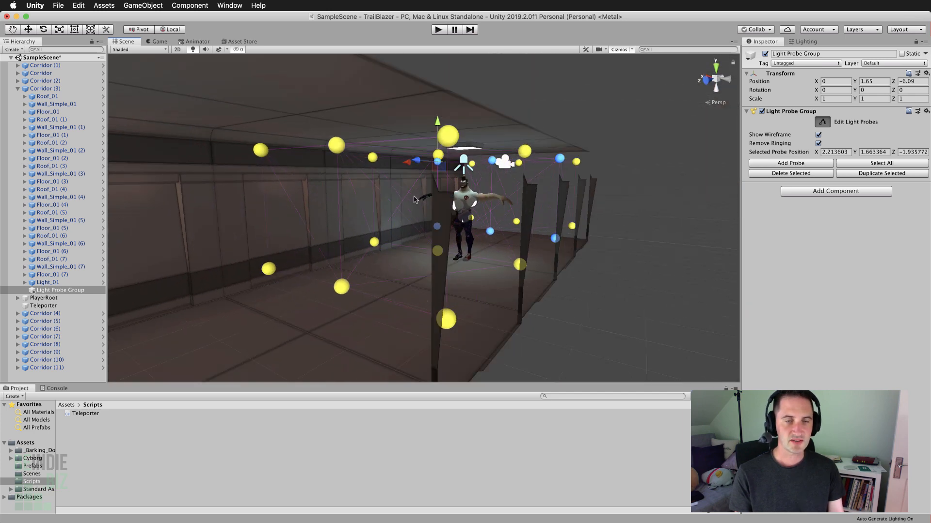
left_click_drag(382, 207, 456, 271, "alt")
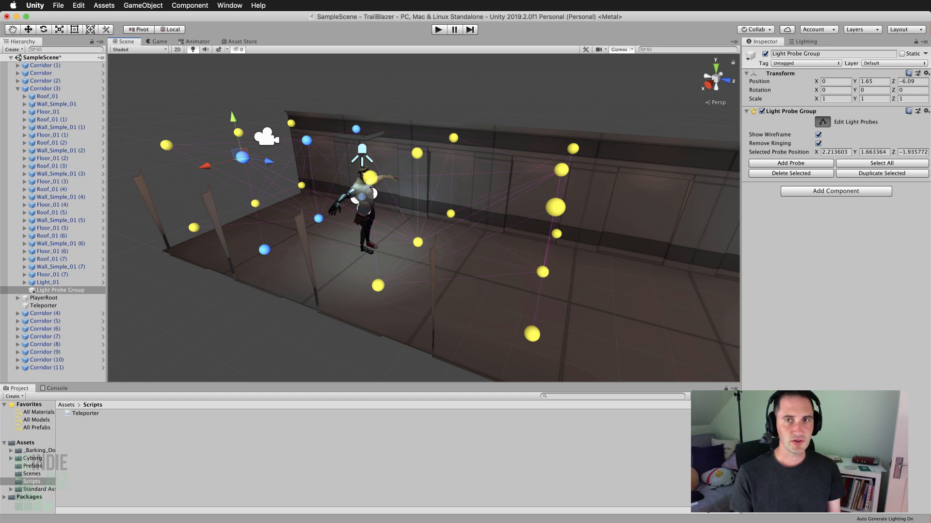
left_click(823, 123)
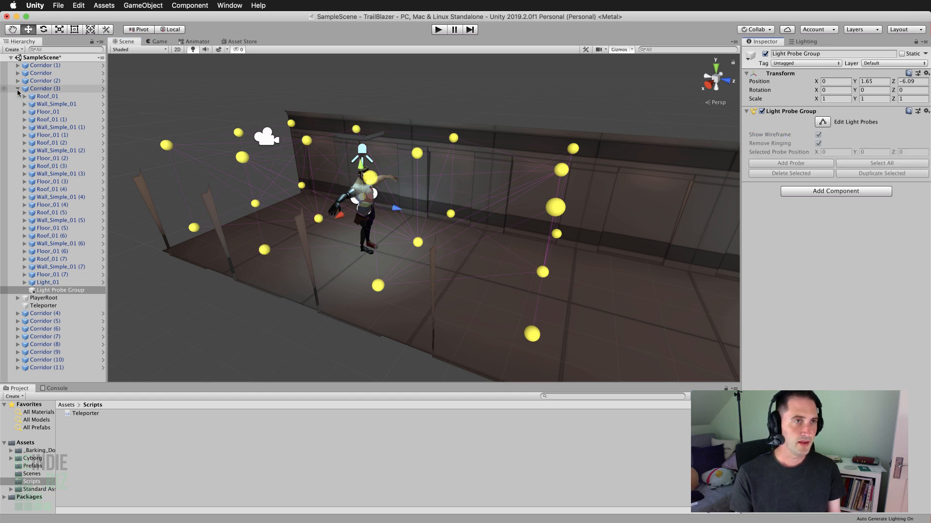
Update the Corridor prefab in the Prefabs folder with the modified Corridor (3), including its Light Probe Group
left_click(18, 90)
left_click(45, 90)
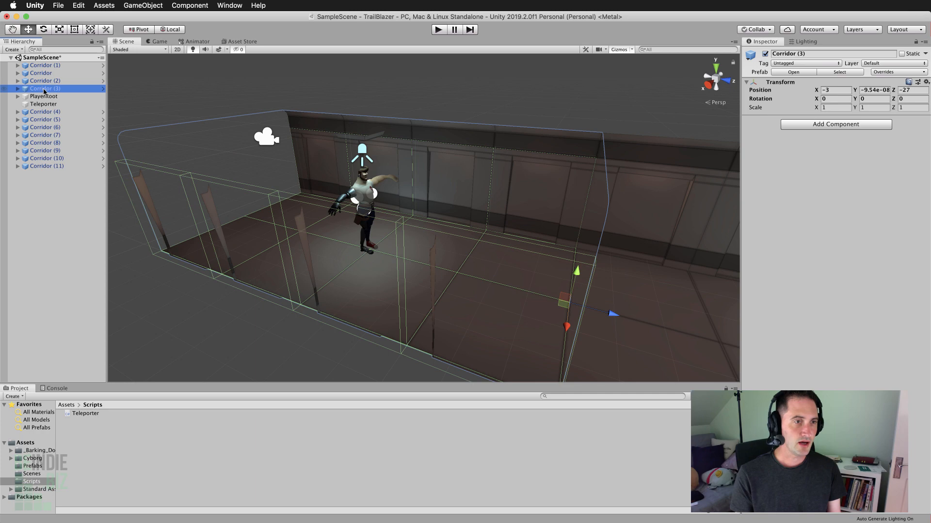
left_click(33, 466)
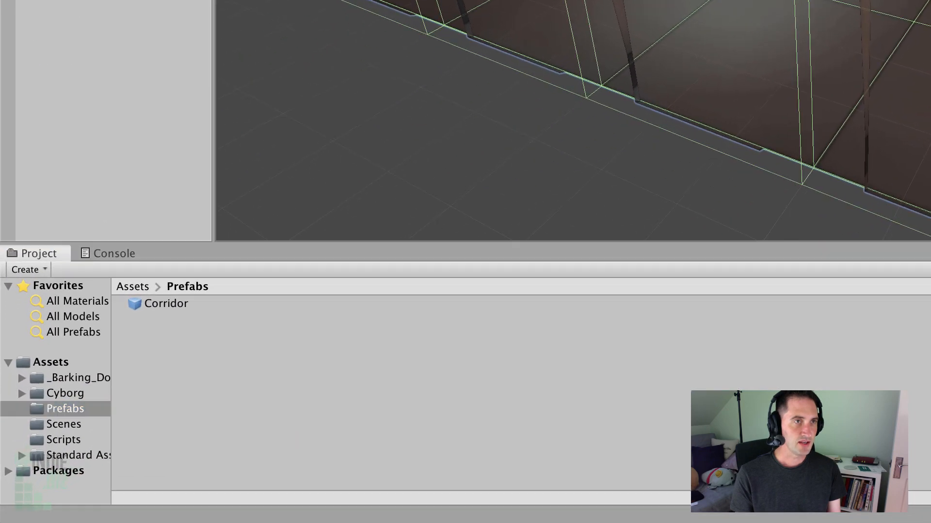
mouse_move(189, 313)
left_mouse_down()
mouse_move(170, 303)
mouse_move(188, 303)
left_mouse_up()
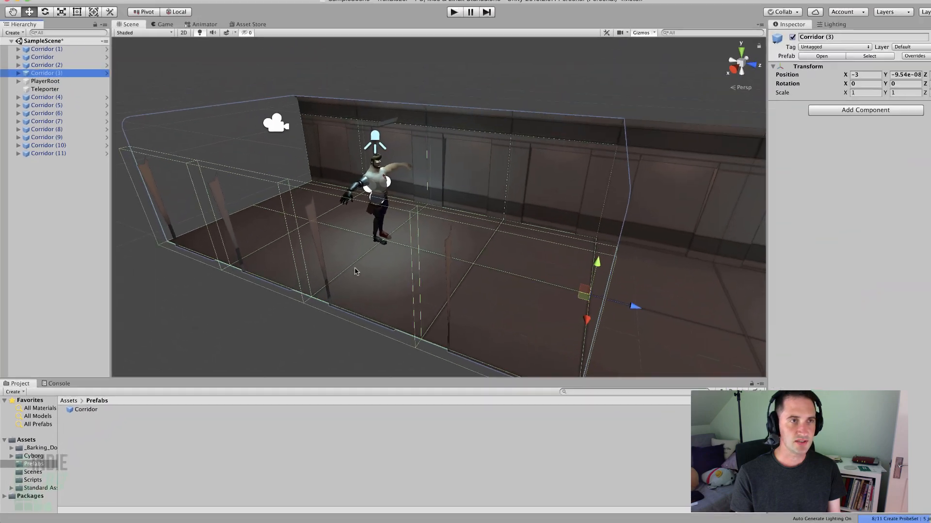
Examine the Light Probe Group inside Corridor (2) and the probe coverage along the whole corridor
middle_click_drag(393, 248, 228, 229)
scroll(228, 232, "down", 10)
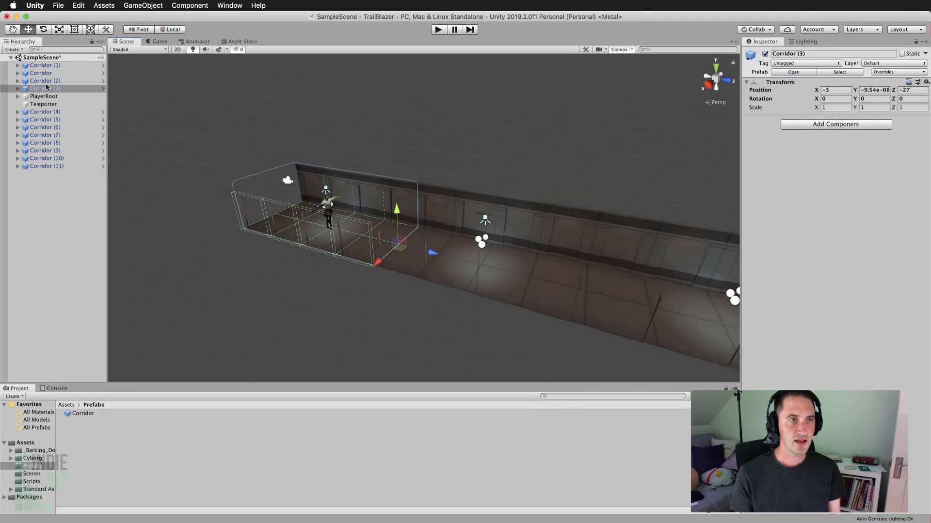
left_click(47, 82)
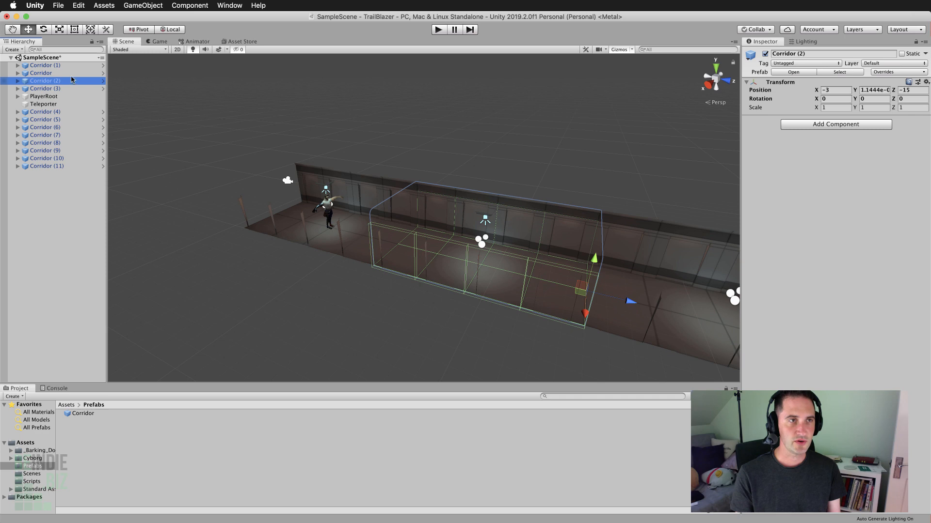
left_click(18, 81)
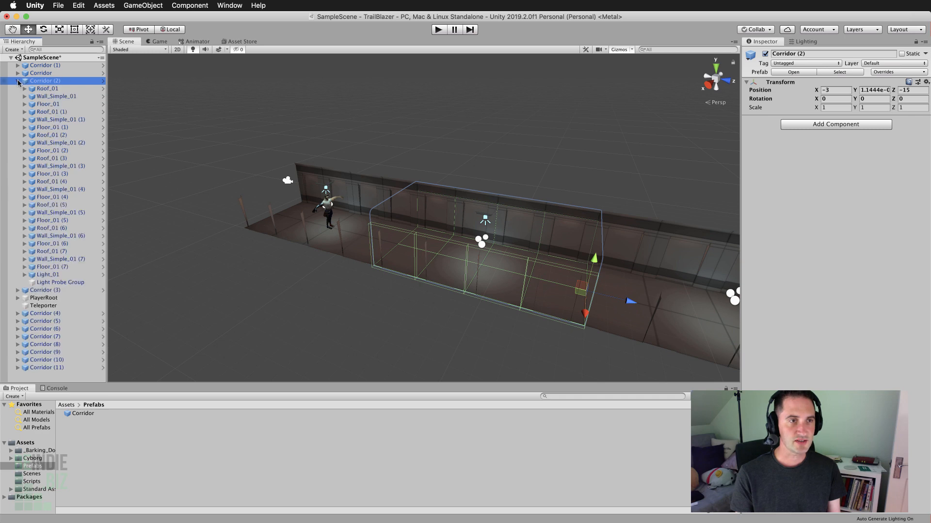
left_click(63, 283)
scroll(480, 264, "down", 8)
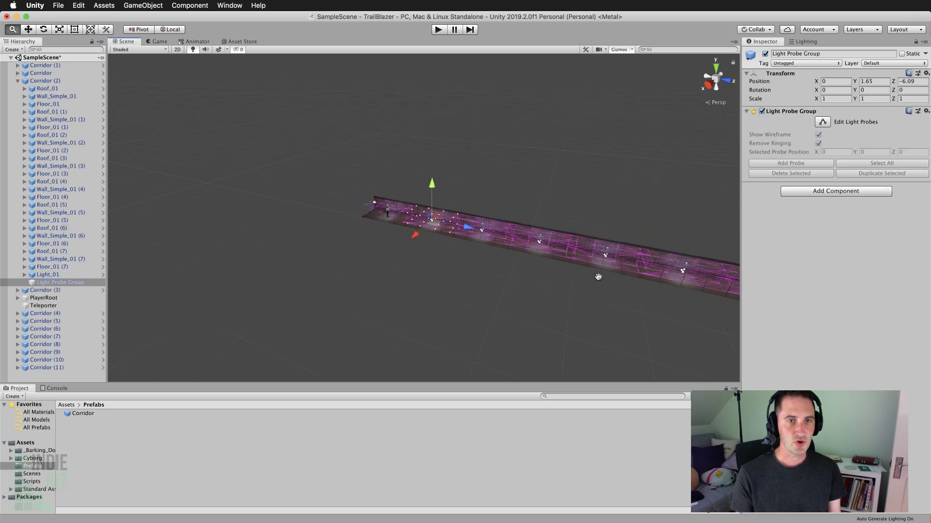
scroll(513, 223, "down", 2)
middle_click_drag(689, 259, 404, 181)
middle_click_drag(466, 217, 819, 282)
scroll(623, 264, "up", 8)
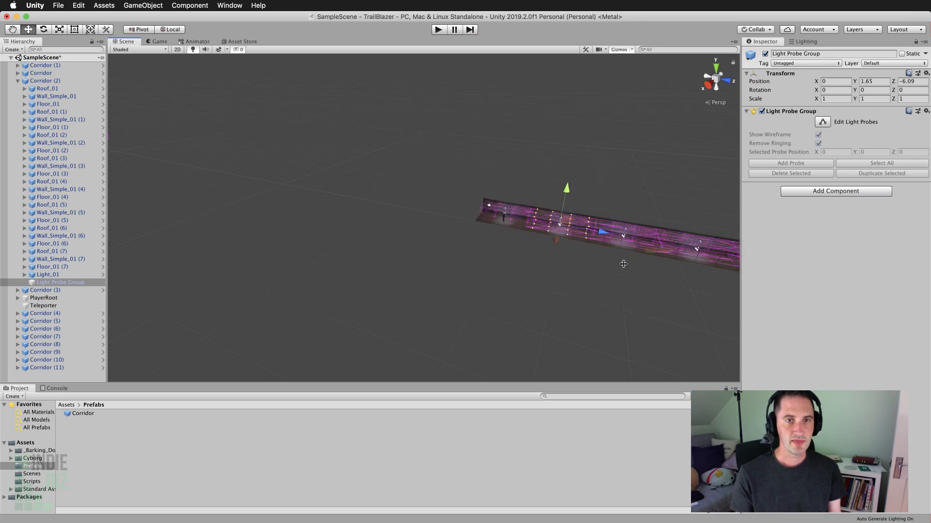
middle_click_drag(616, 261, 552, 258)
scroll(553, 258, "up", 8)
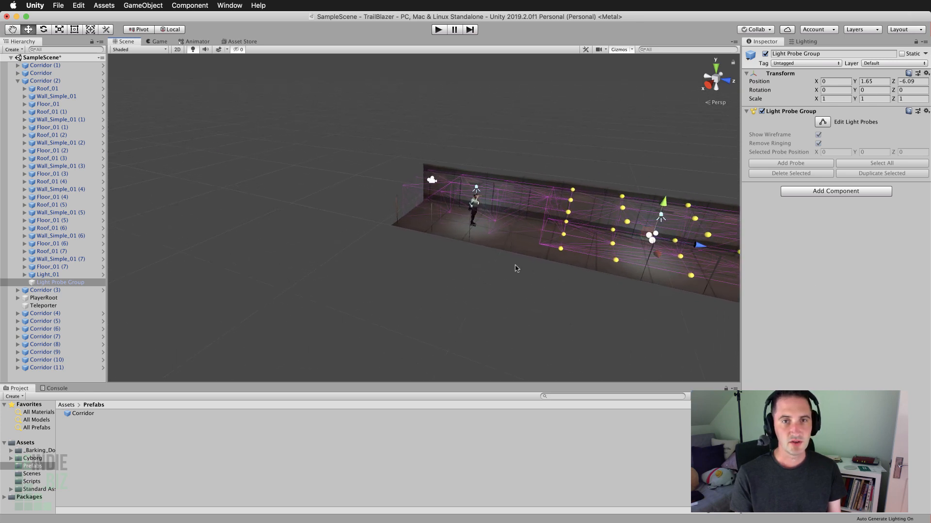
middle_click_drag(622, 269, 556, 243)
left_click_drag(556, 243, 596, 240, "alt")
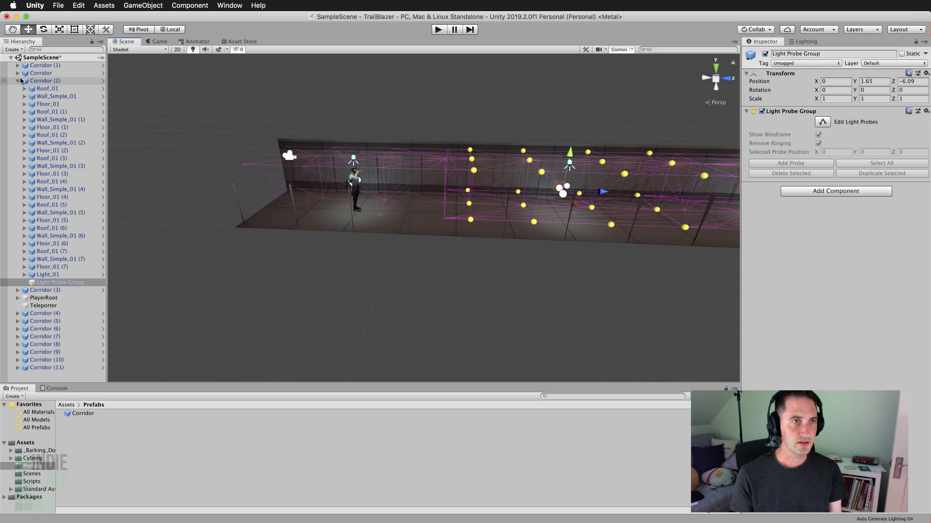
Examine how the Light Probe Group of Corridor (3) connects with the probes of the neighbouring corridor sections
left_click(35, 73)
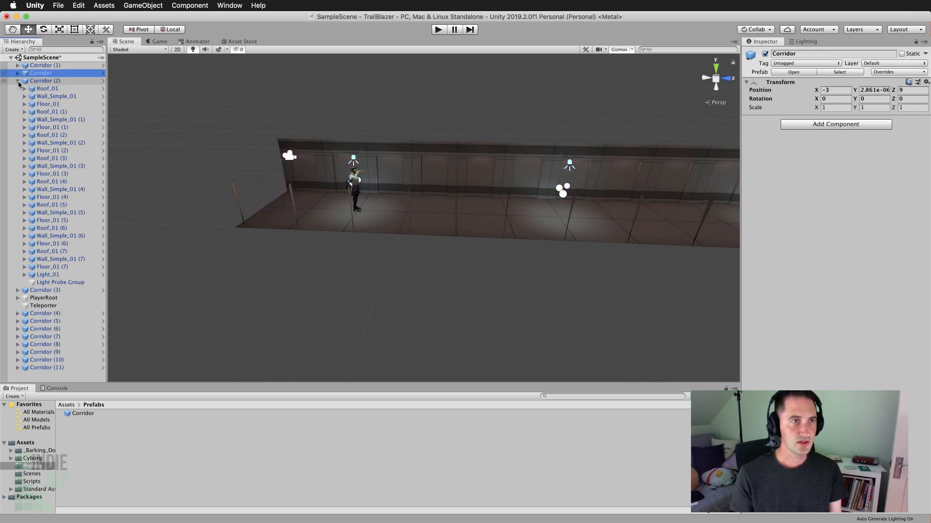
left_click(18, 81)
left_click(27, 89)
left_click(18, 89)
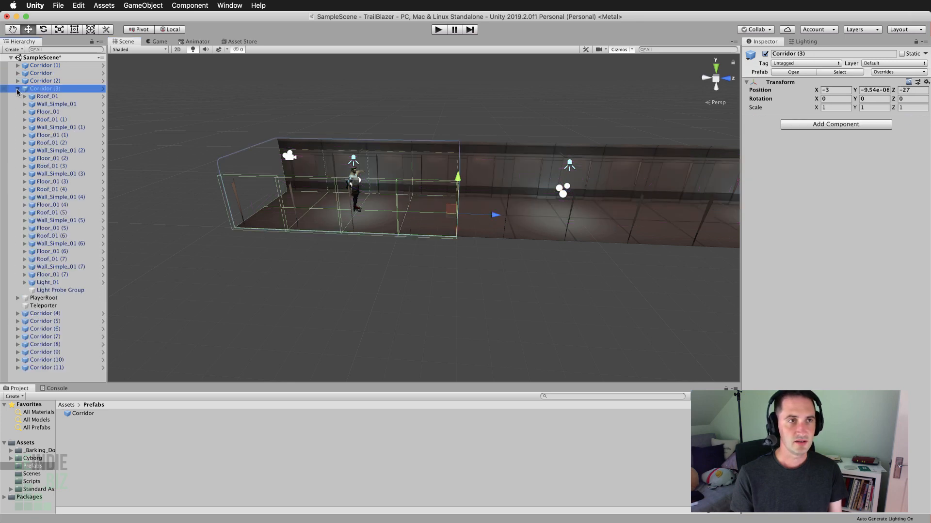
left_click(68, 290)
scroll(421, 243, "up", 2)
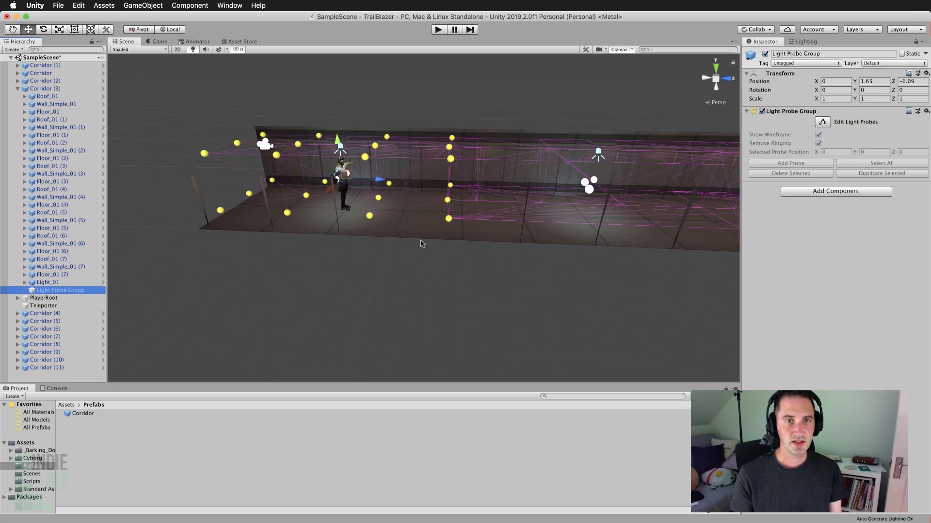
middle_click_drag(555, 204, 472, 231)
scroll(518, 254, "up", 2)
scroll(519, 253, "down", 5)
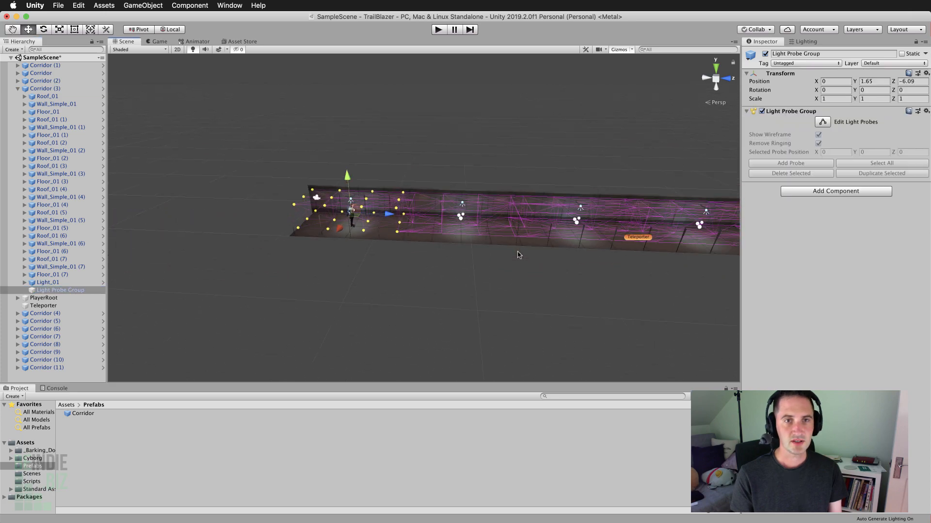
left_click_drag(388, 276, 426, 275, "alt")
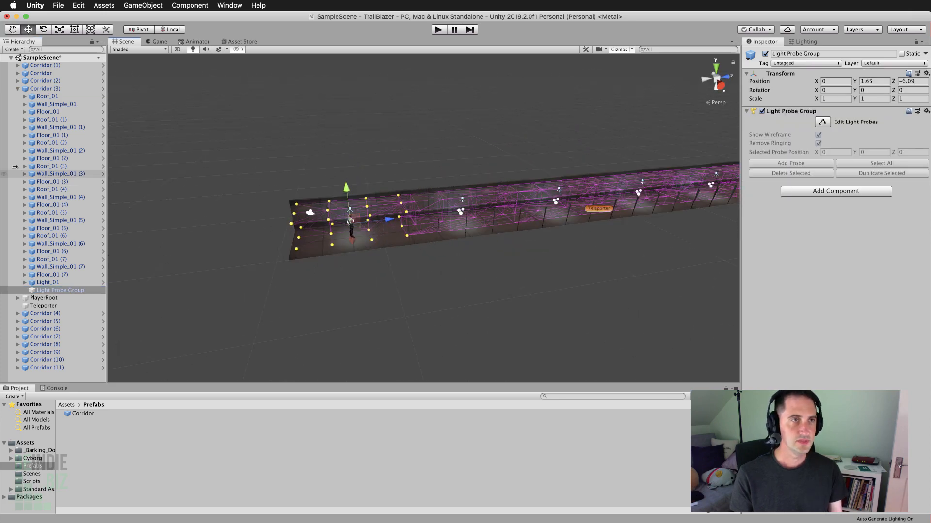
left_click(18, 89)
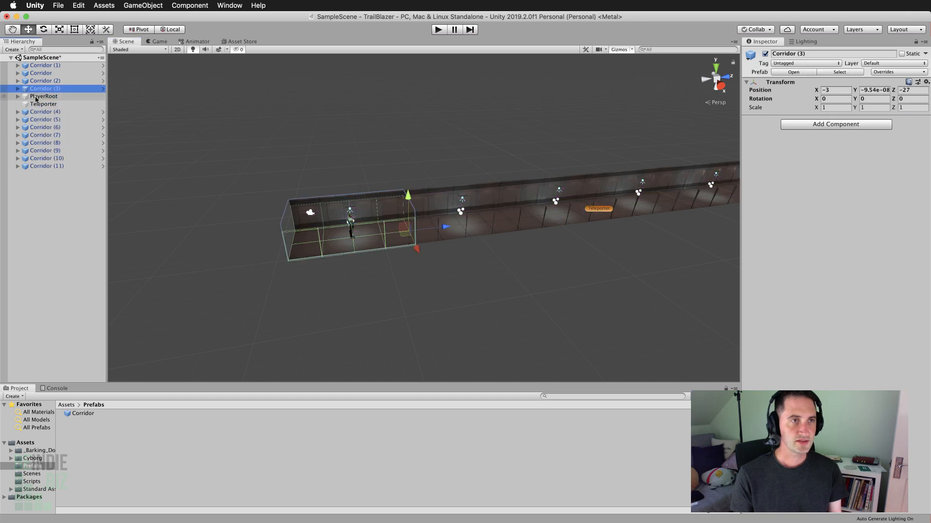
Try moving PlayerRoot back along the corridor to Z -38.35 to test the probe lighting, and undo the move
left_click(35, 97)
scroll(390, 228, "up", 5)
middle_click_drag(301, 248, 507, 198)
left_click_drag(458, 218, 354, 189)
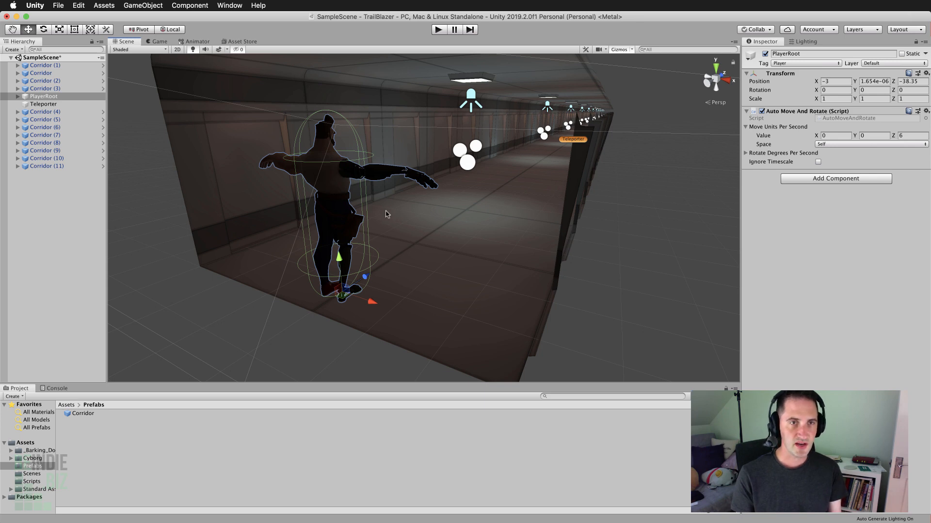
key("super+z")
left_click_drag(619, 252, 463, 209, "alt")
scroll(437, 299, "up", 4)
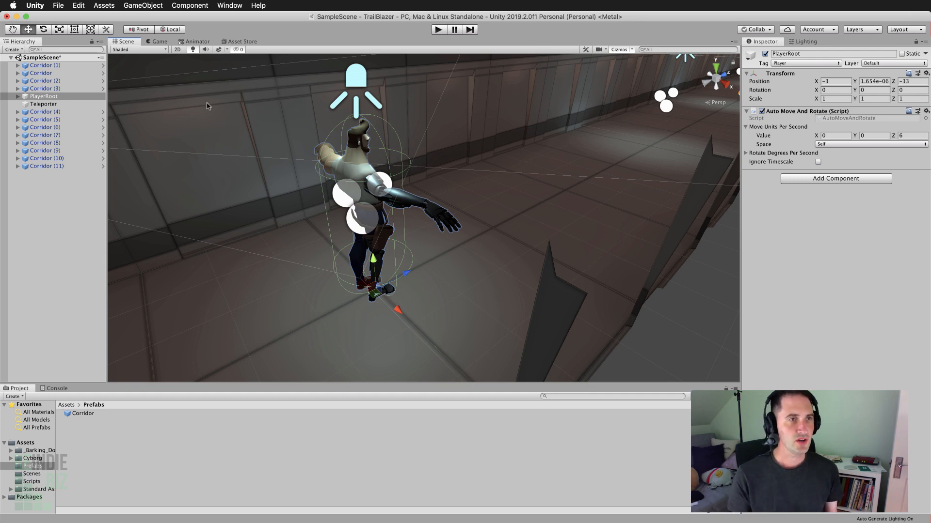
Examine the Light Probes options in the Skinned Mesh Renderer of the mecha mesh under PlayerRoot's _cyborg_base, leaving Blend Probes selected
left_click(56, 97)
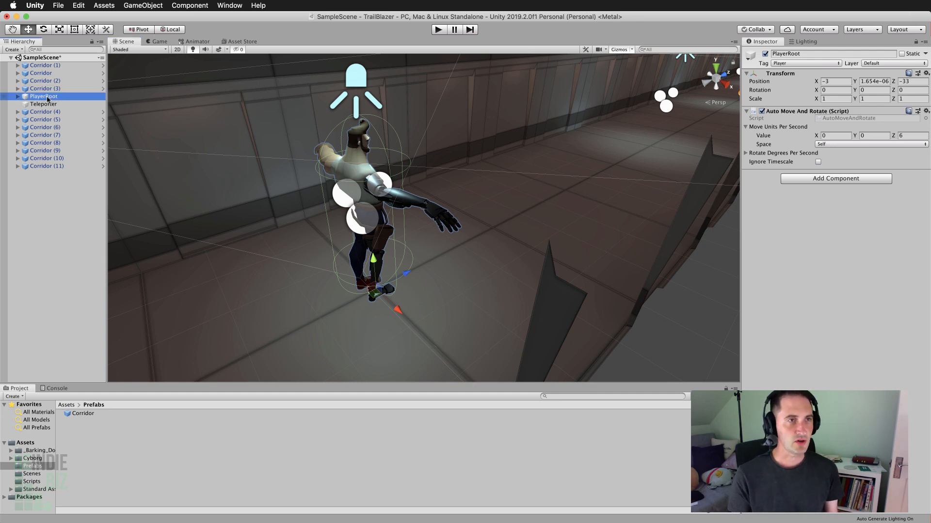
left_click(18, 97)
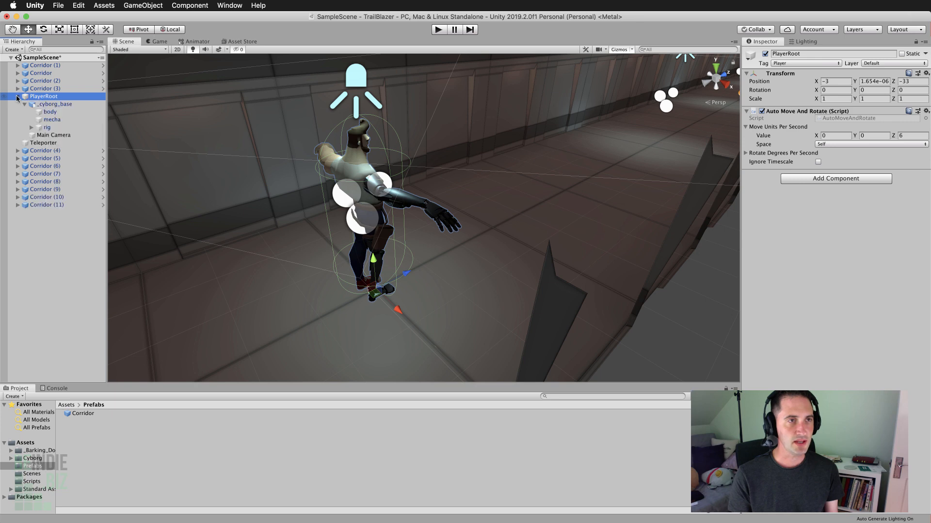
left_click(67, 104)
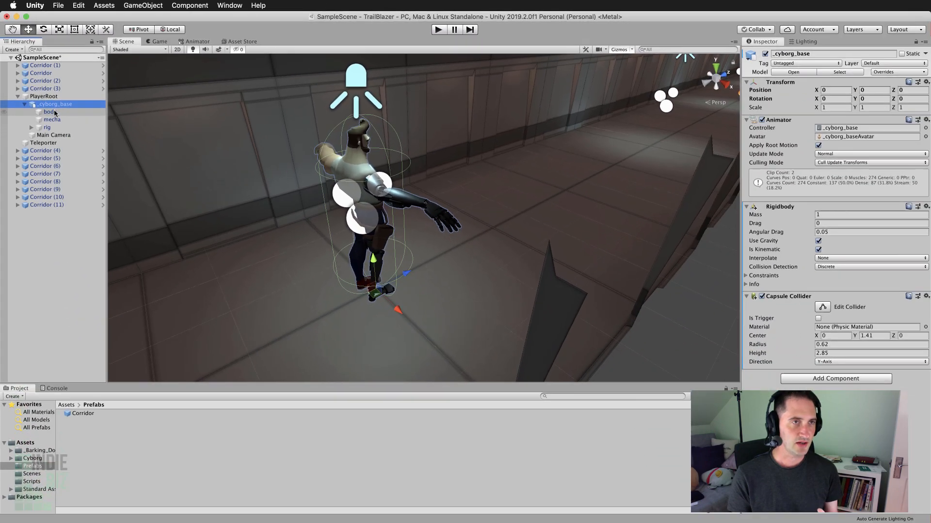
left_click(97, 224)
left_click(68, 120)
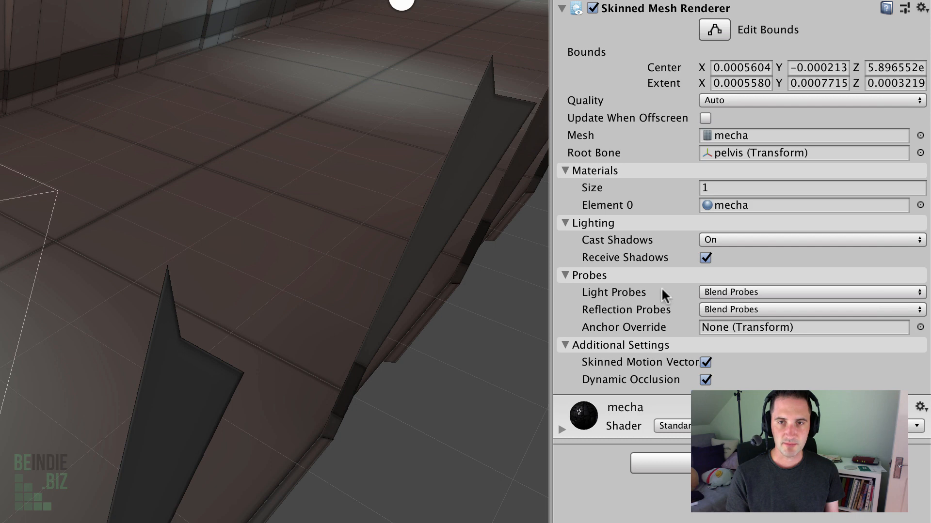
left_click(735, 292)
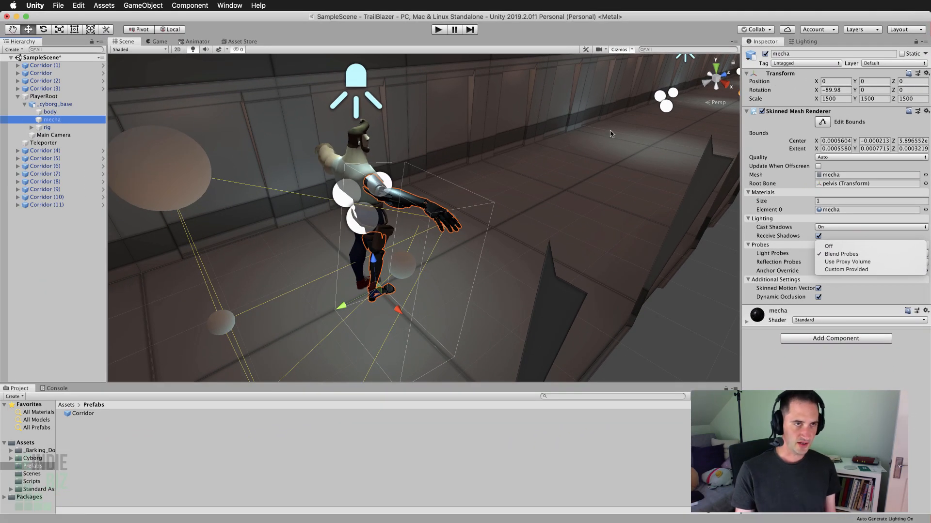
left_click(17, 96)
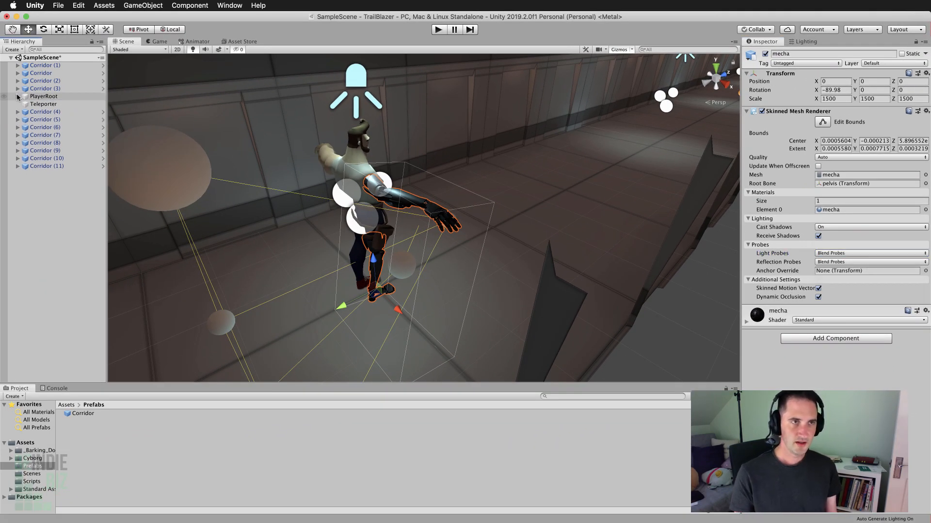
Inspect the character's lighting from behind in the corridor scene and in the Game view
scroll(439, 162, "down", 10)
left_click(538, 249)
scroll(538, 250, "up", 2)
left_click_drag(539, 252, 473, 264, "alt")
left_click_drag(473, 264, 612, 211)
scroll(478, 242, "up", 5)
scroll(478, 235, "down", 5)
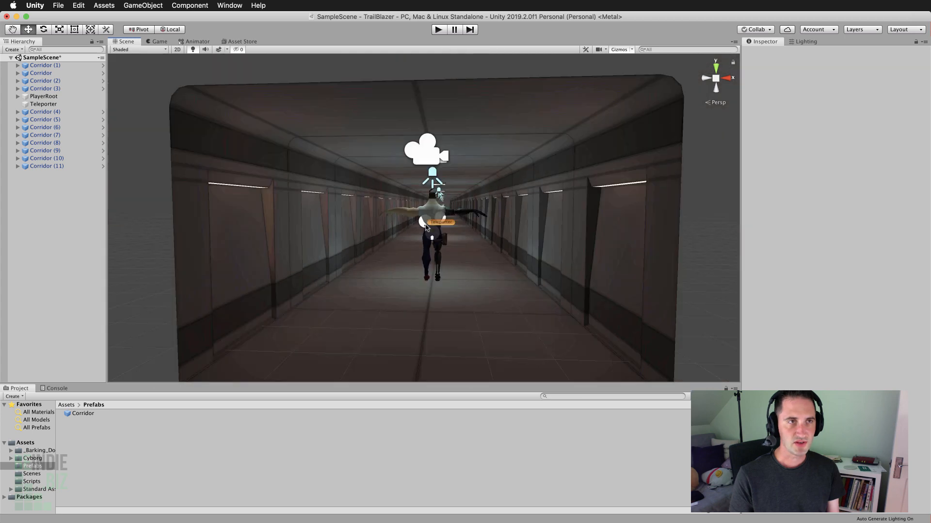
left_click(159, 41)
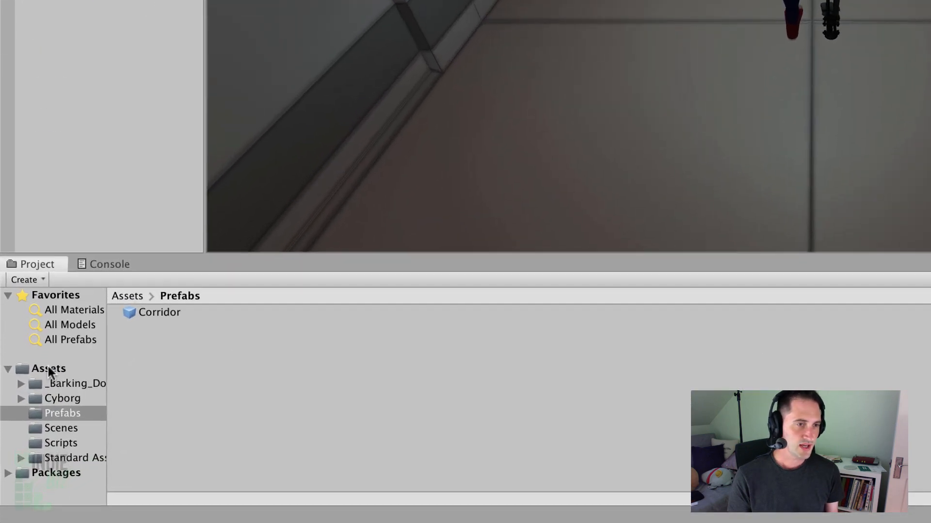
Open the _Meshes folder of the 3D Free Modular Kit inside the _Barking_Dog assets
left_click(25, 443)
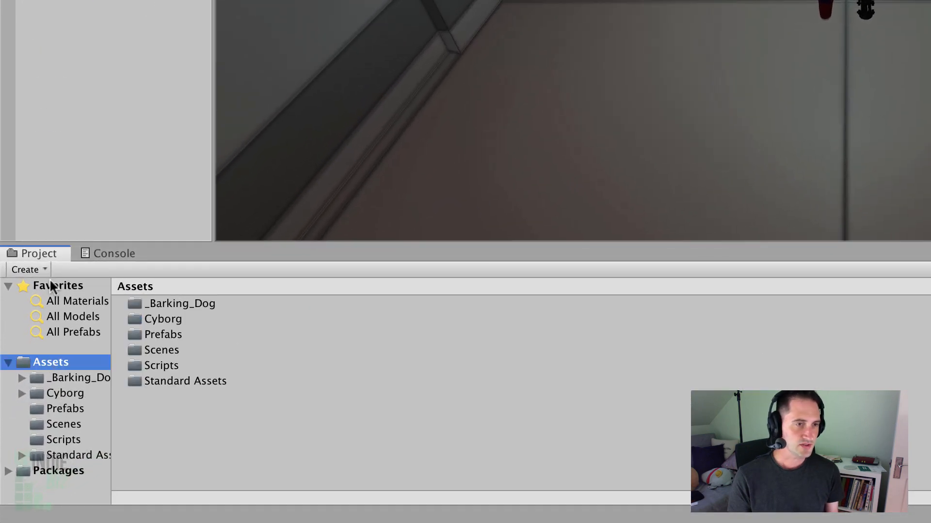
double_click(196, 305)
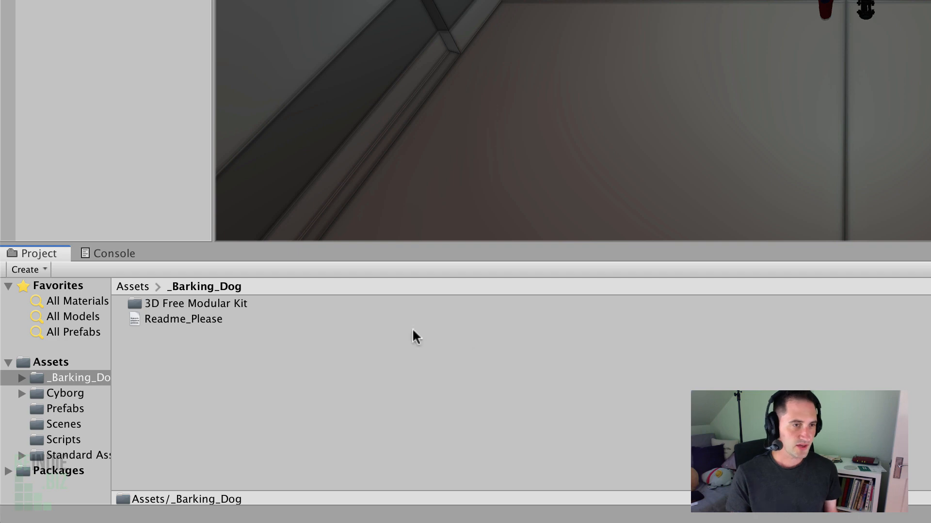
double_click(185, 301)
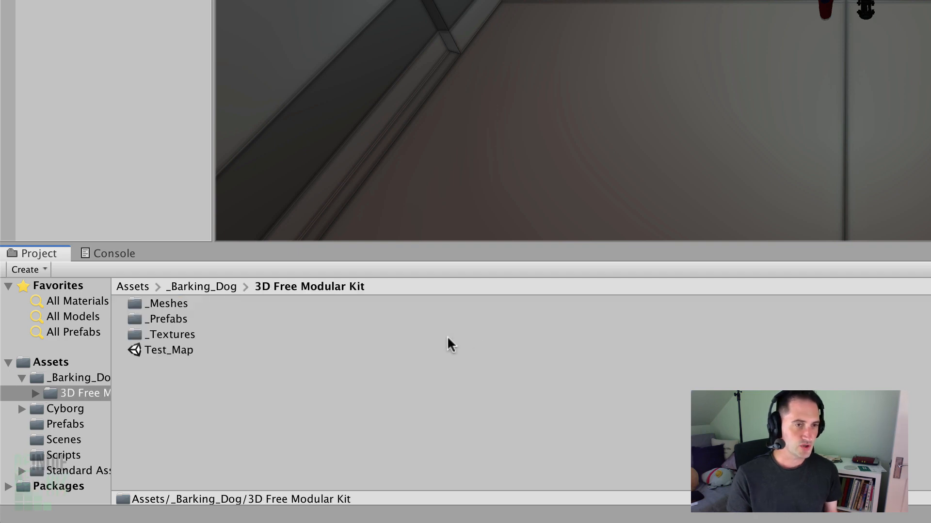
double_click(173, 303)
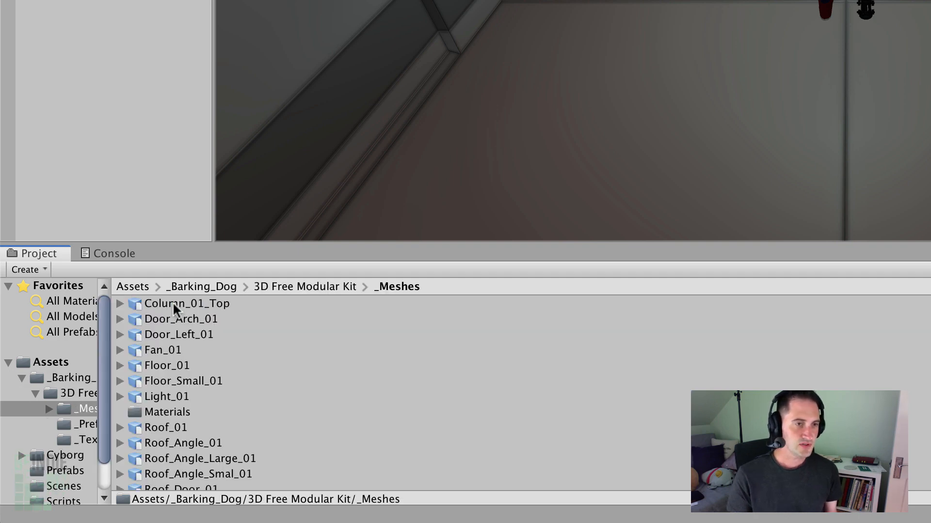
Select all model files in the _Meshes folder, leaving out the Materials folder, and show their Lightmap UVs settings
left_click(212, 302)
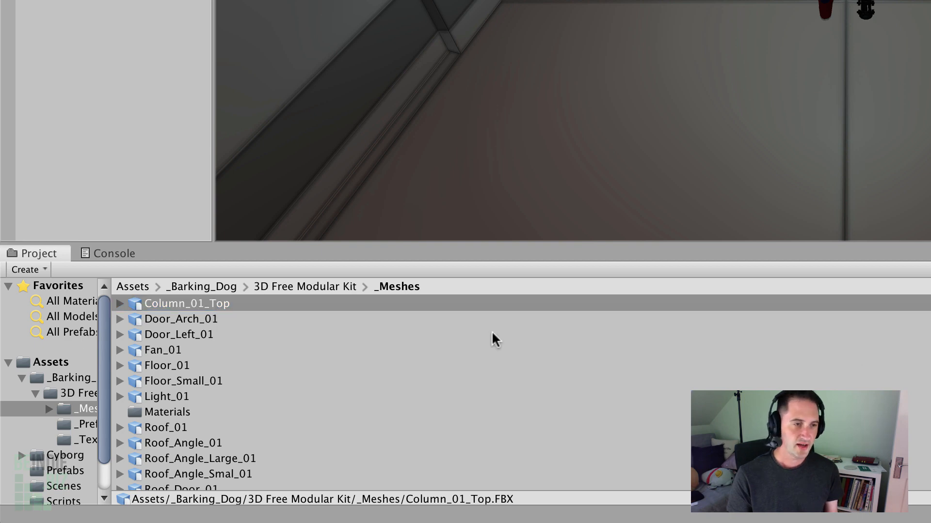
left_click(175, 397, "shift")
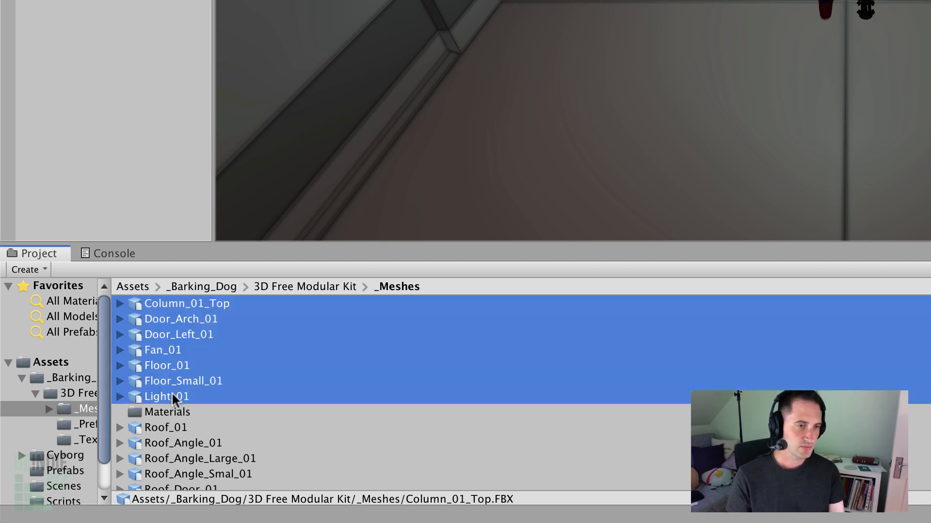
left_click(189, 430, "super")
scroll(194, 454, "down", 3)
left_click(197, 482, "shift")
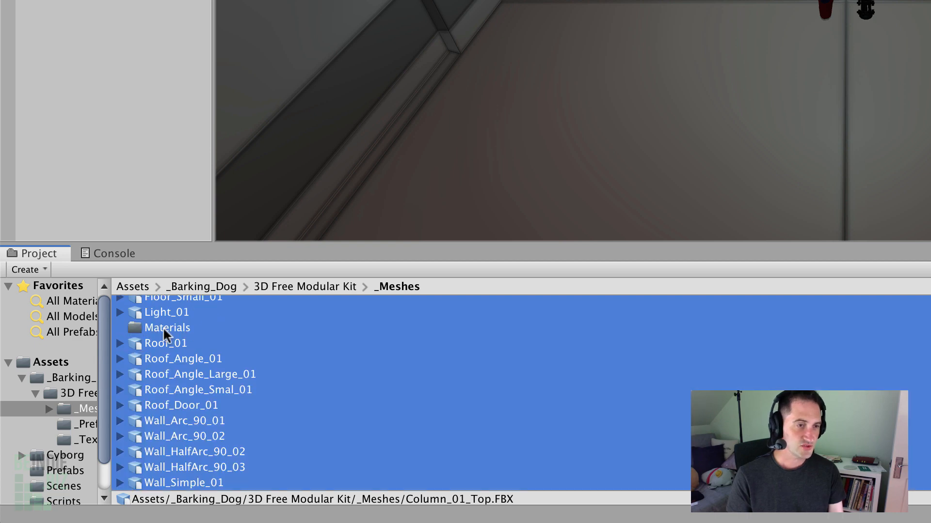
left_click(180, 328, "super")
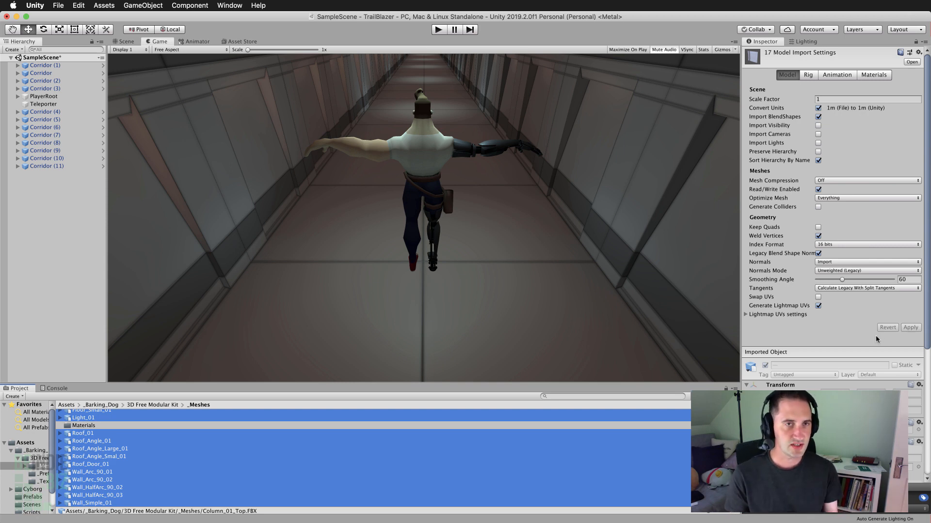
left_click(747, 315)
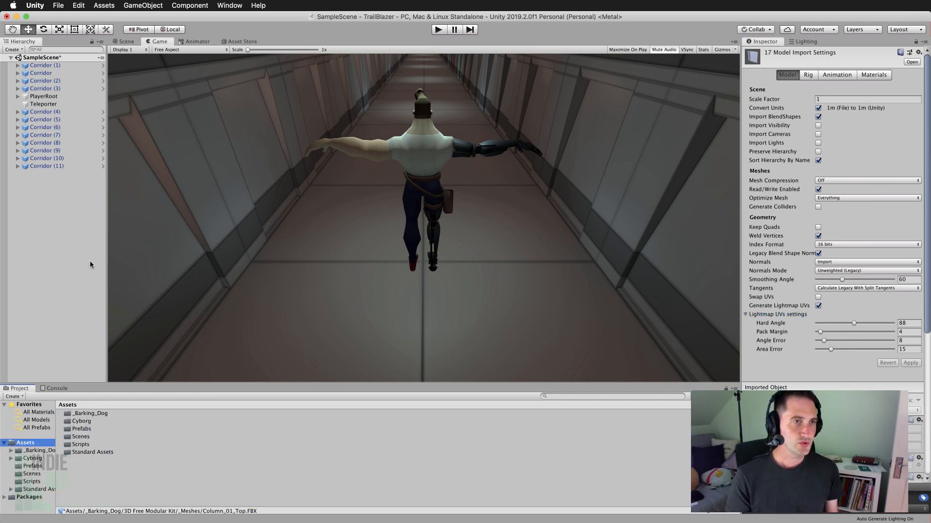
View the corridor from outside in the scene and examine the Lightmapper choices in the lighting settings, leaving Enlighten (Deprecated) selected
left_click(128, 41)
scroll(423, 217, "down", 3)
left_click_drag(582, 267, 631, 261, "alt")
left_click(801, 41)
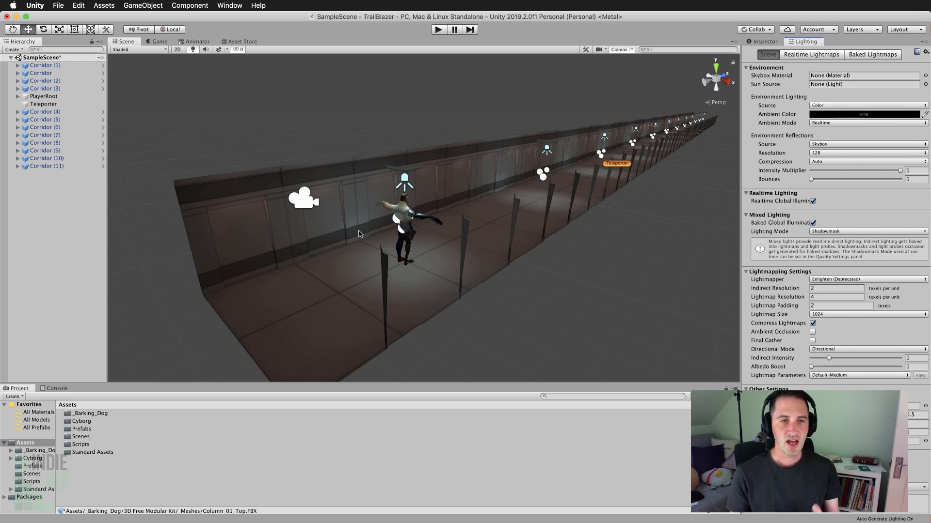
left_click(821, 282)
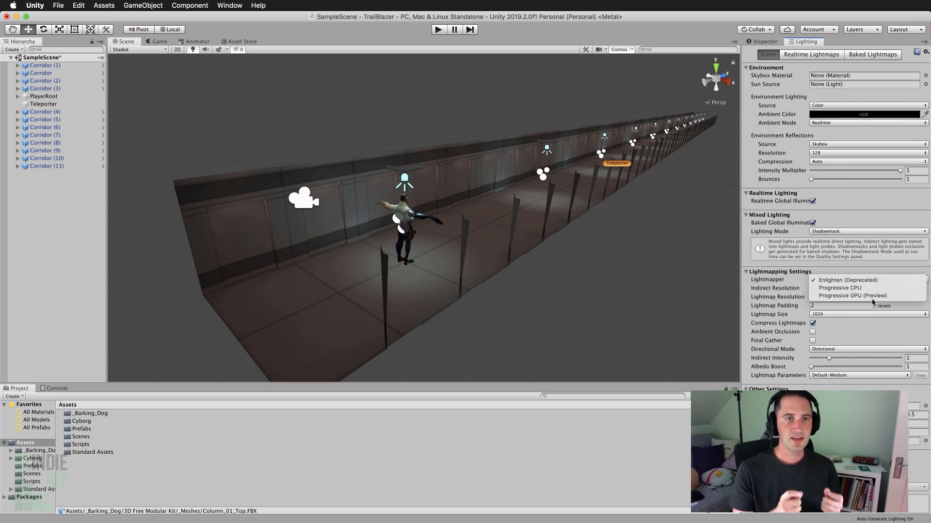
left_click(593, 307)
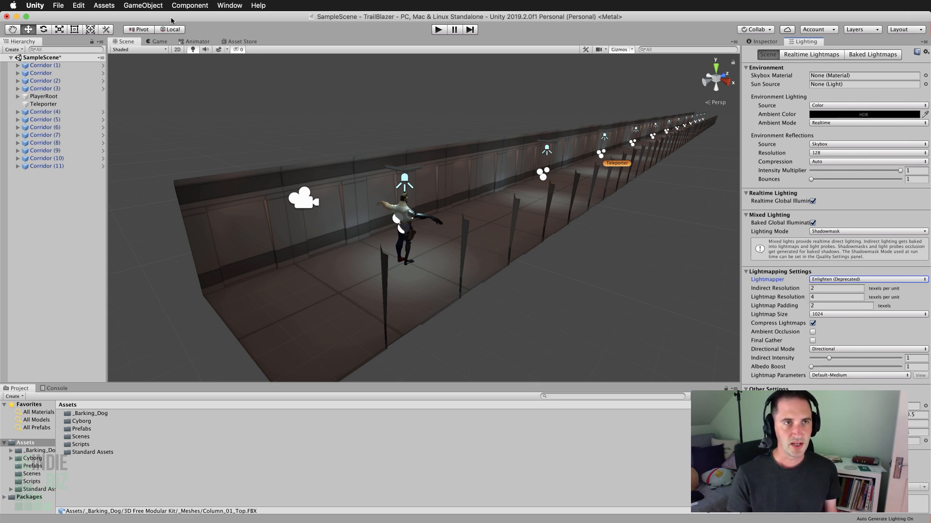
Run the game to check the running character's lighting, show that Main Camera is a child of PlayerRoot, and stop the run
left_click(160, 42)
left_click(438, 30)
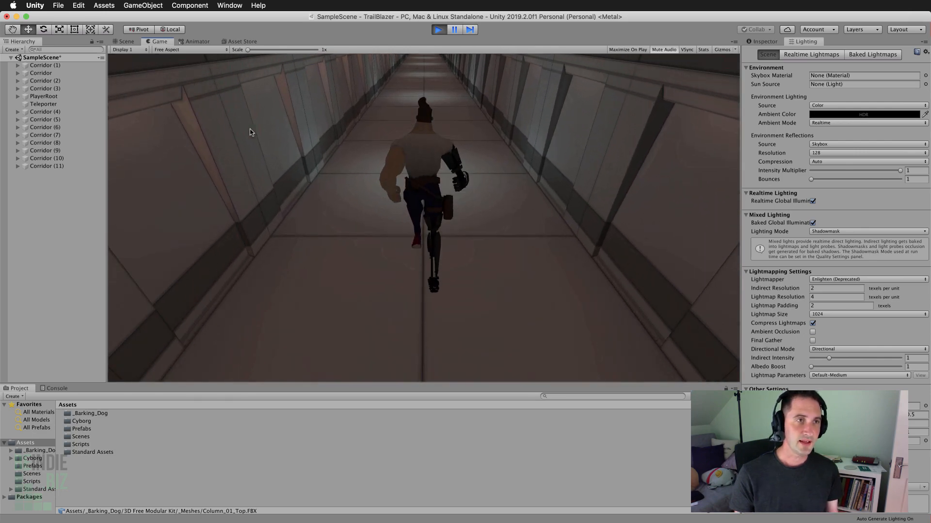
left_click(18, 95)
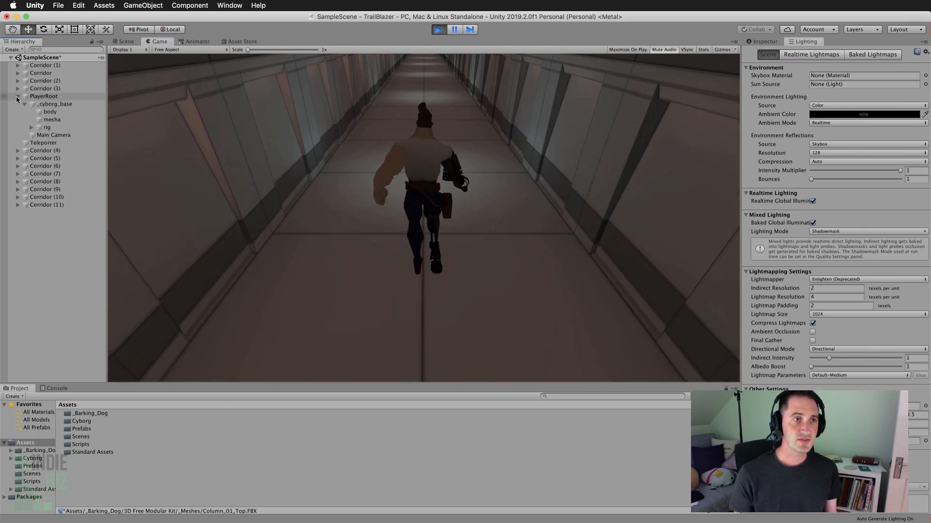
left_click(48, 137)
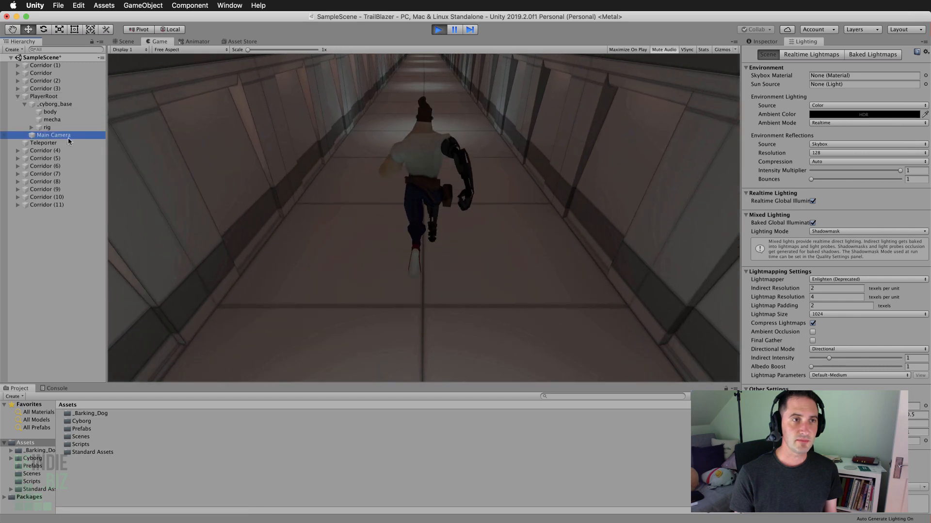
left_click(45, 97)
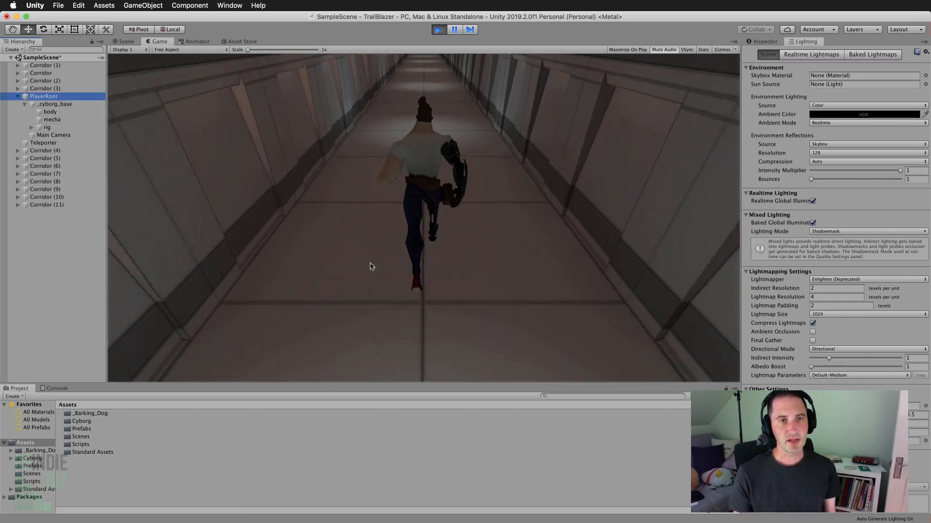
left_click(69, 134)
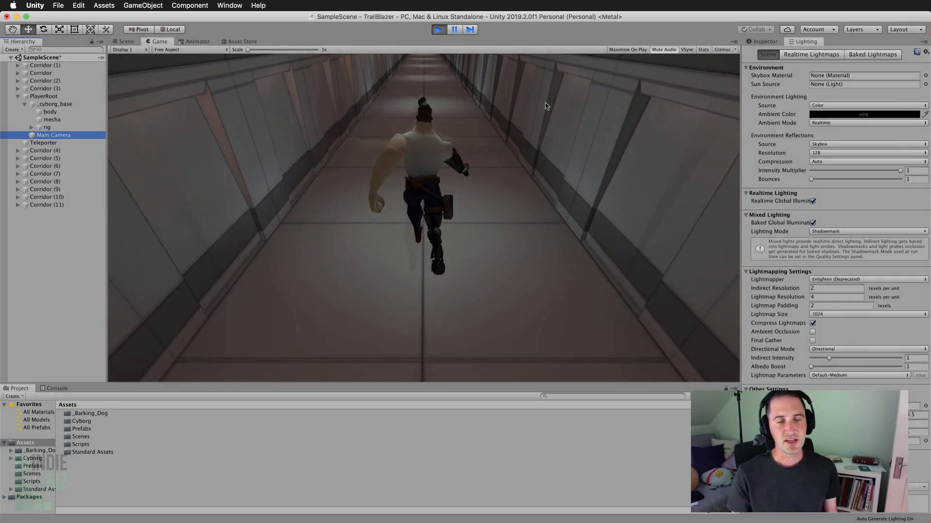
left_click(438, 29)
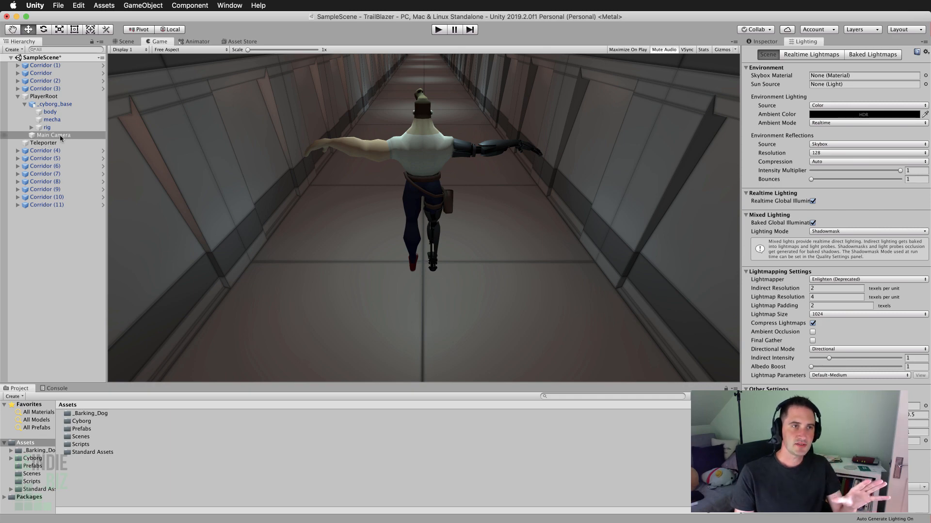
Move Main Camera out of PlayerRoot to the top level of the scene and test-run the game with the detached camera
left_click(60, 134)
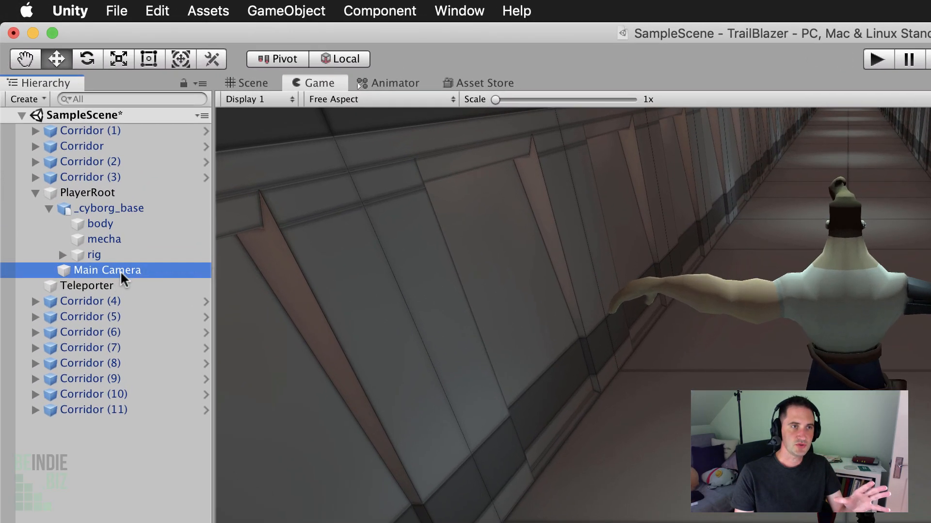
left_click_drag(90, 208, 71, 345)
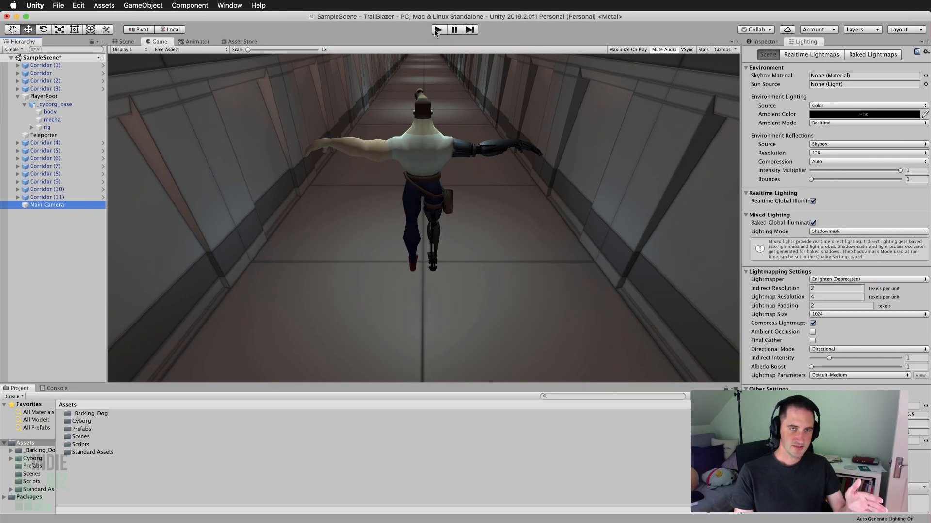
left_click(438, 30)
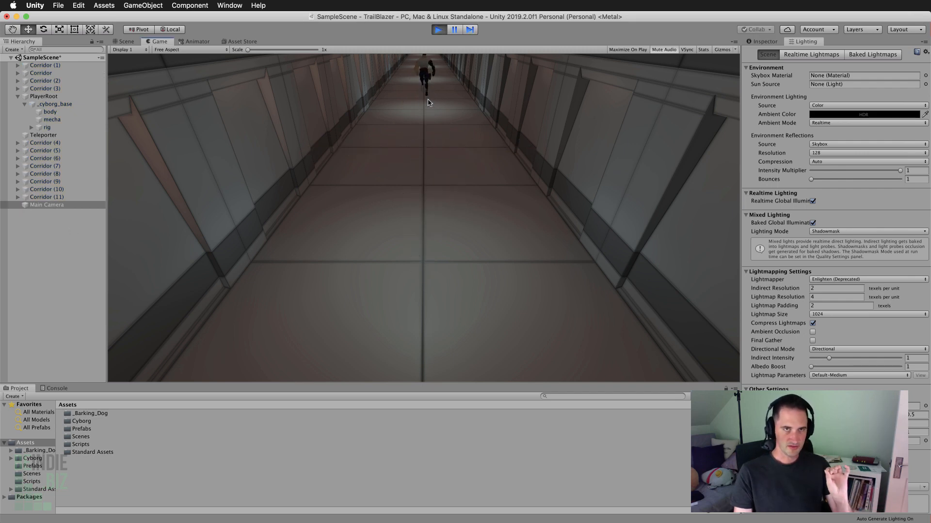
left_click(438, 31)
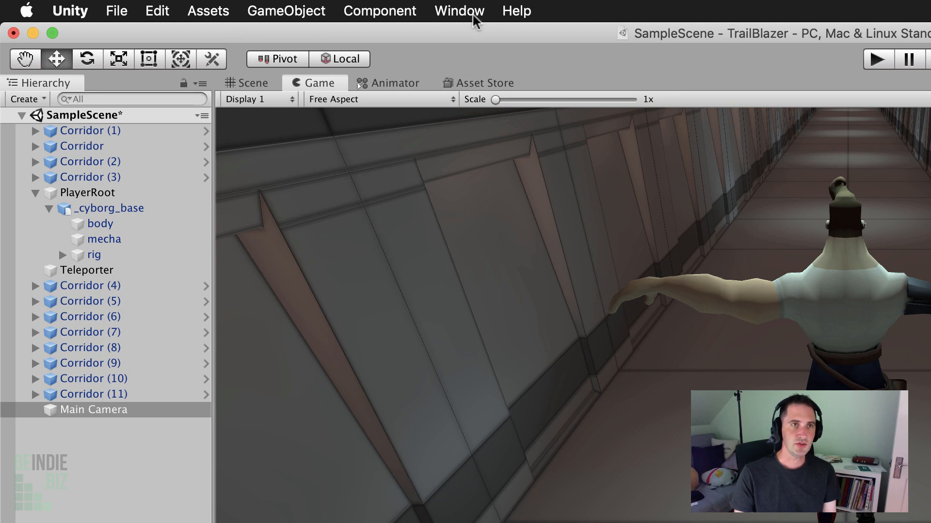
Open the Package Manager, review the packages already in the project, and return to the list of all packages
left_click(472, 12)
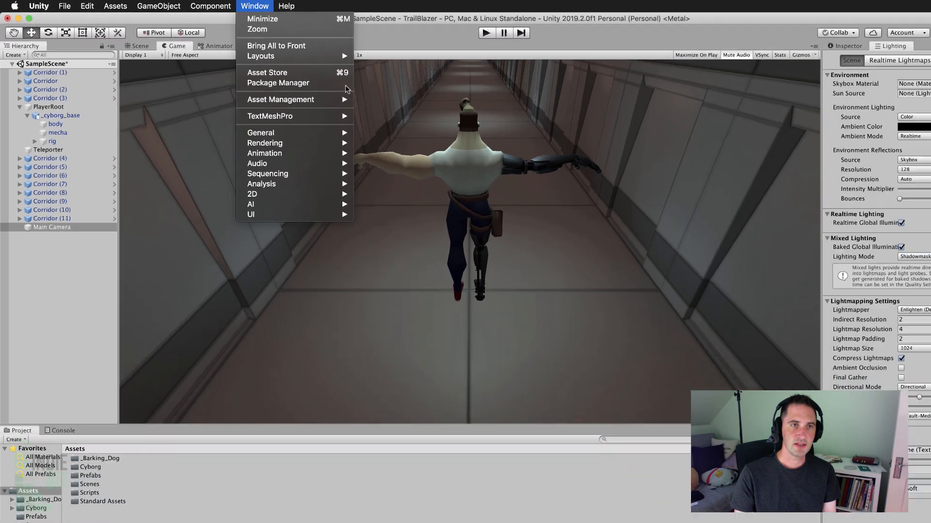
left_click(622, 151)
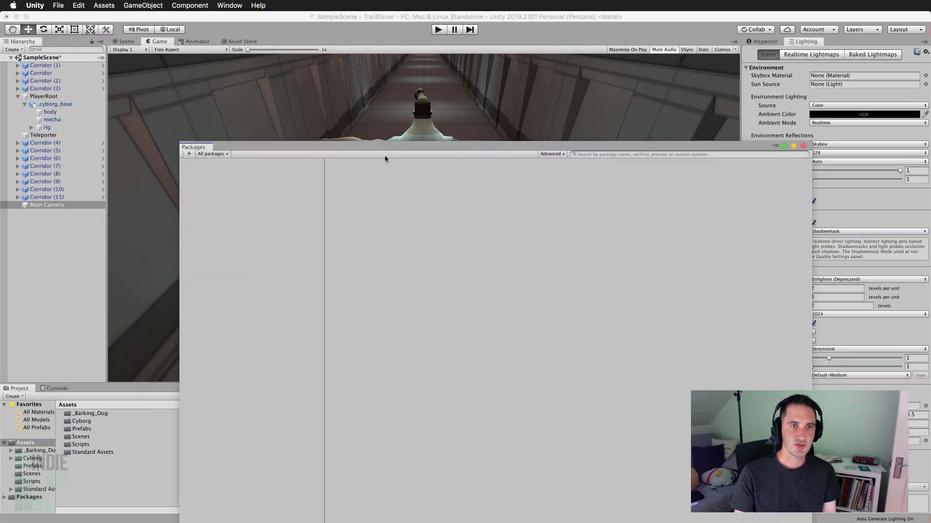
left_click_drag(397, 147, 360, 38)
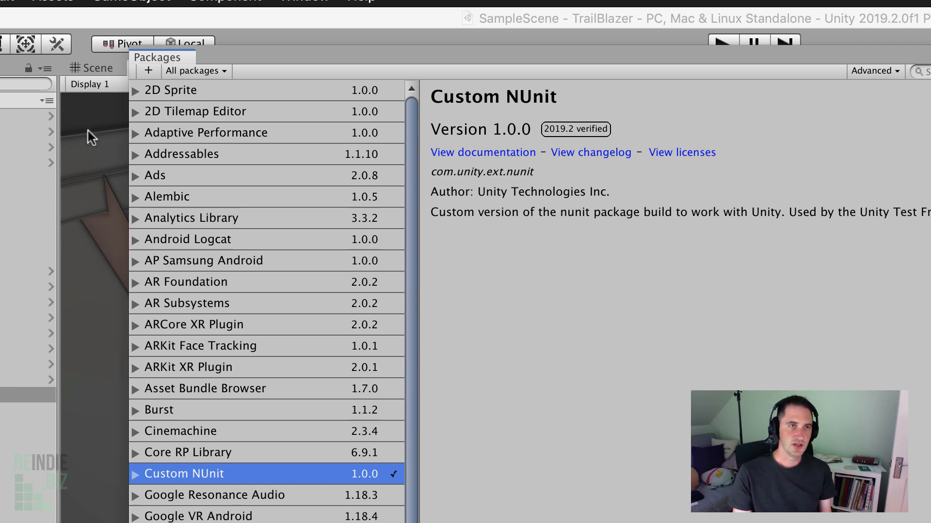
left_click(172, 71)
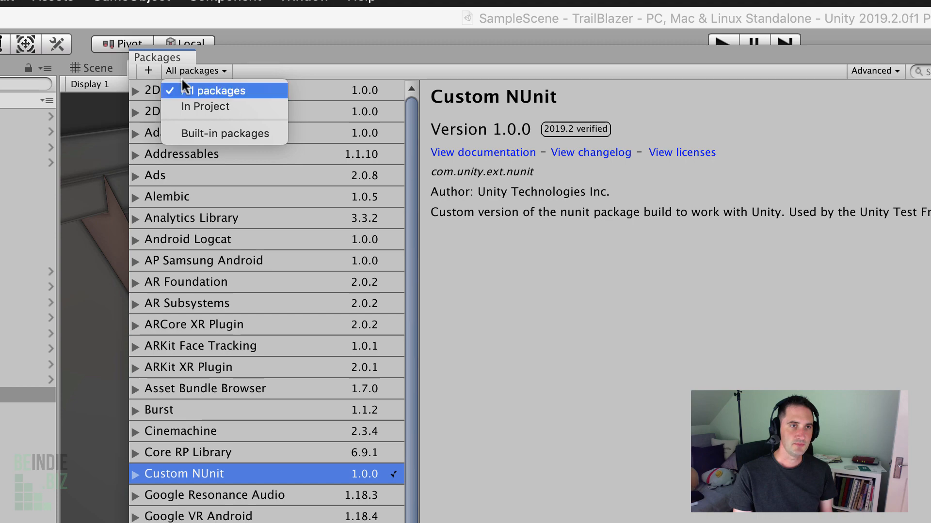
left_click(248, 107)
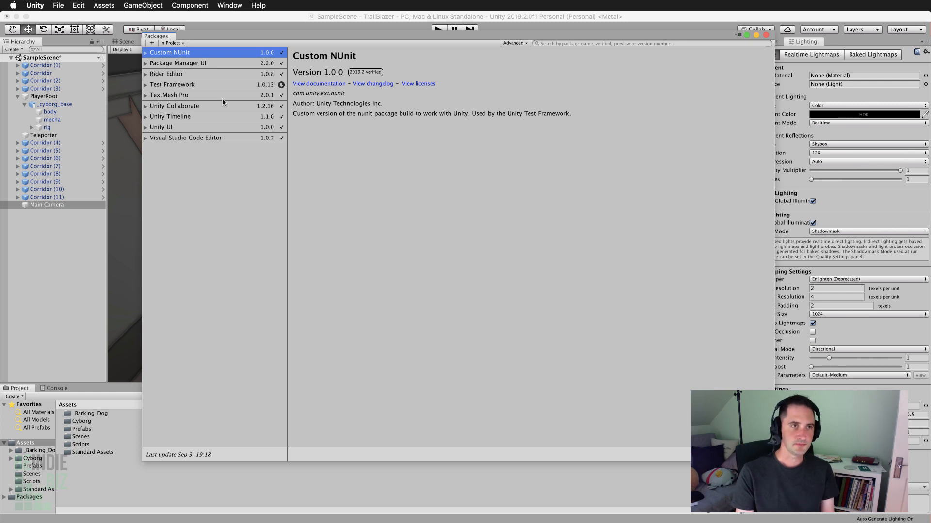
left_click(173, 43)
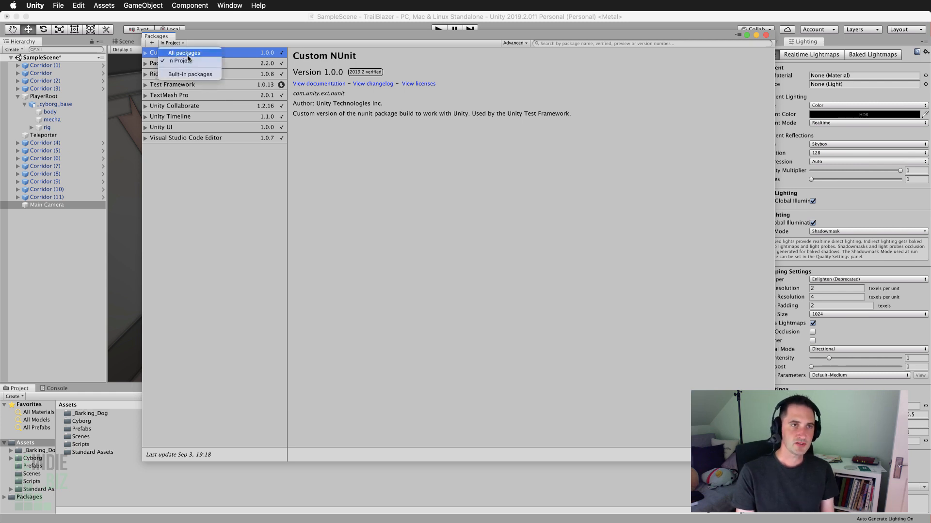
left_click(188, 54)
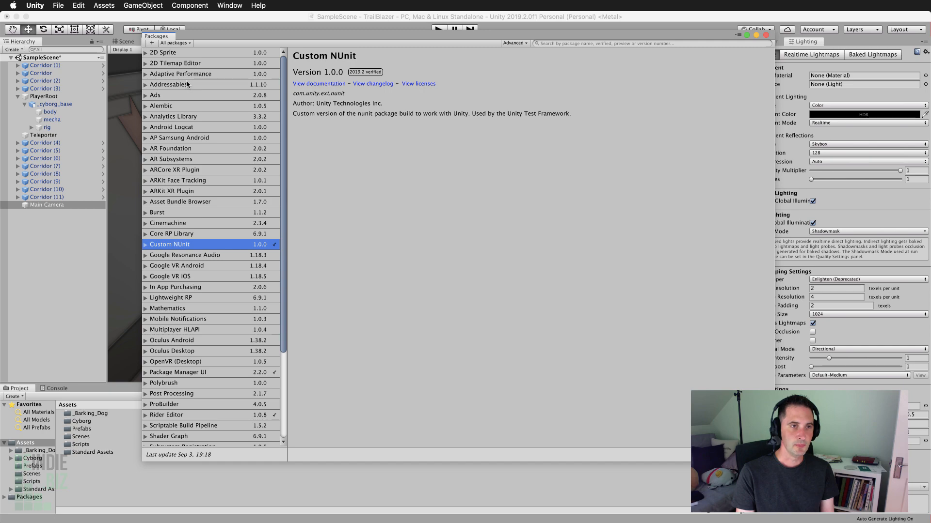
Install the Cinemachine 2.3.4 package and close the Package Manager
left_click(188, 223)
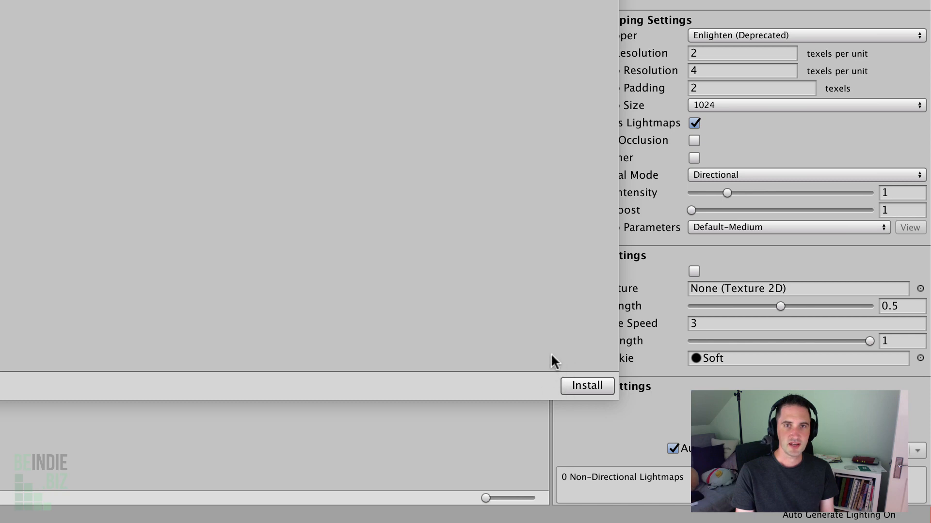
left_click(577, 387)
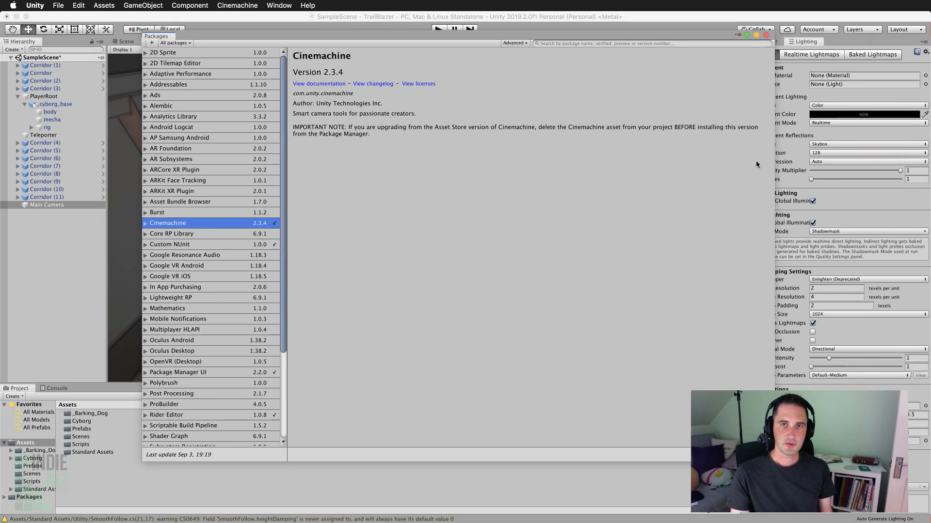
left_click(766, 35)
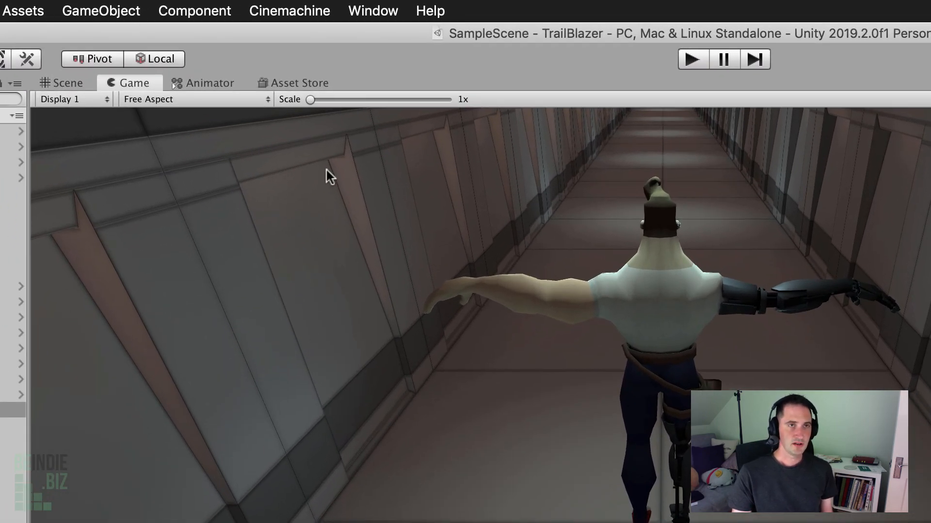
Create a Cinemachine virtual camera in the scene and select Main Camera
left_click(285, 13)
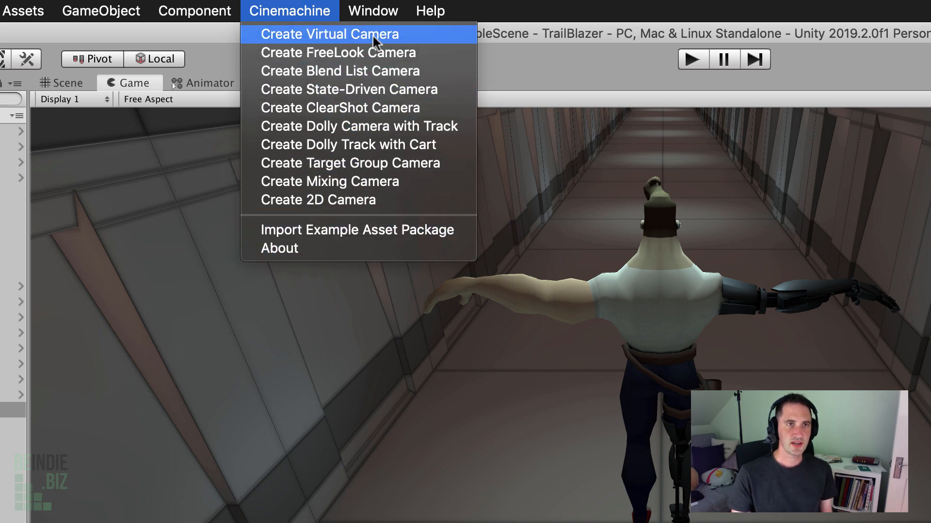
left_click(396, 33)
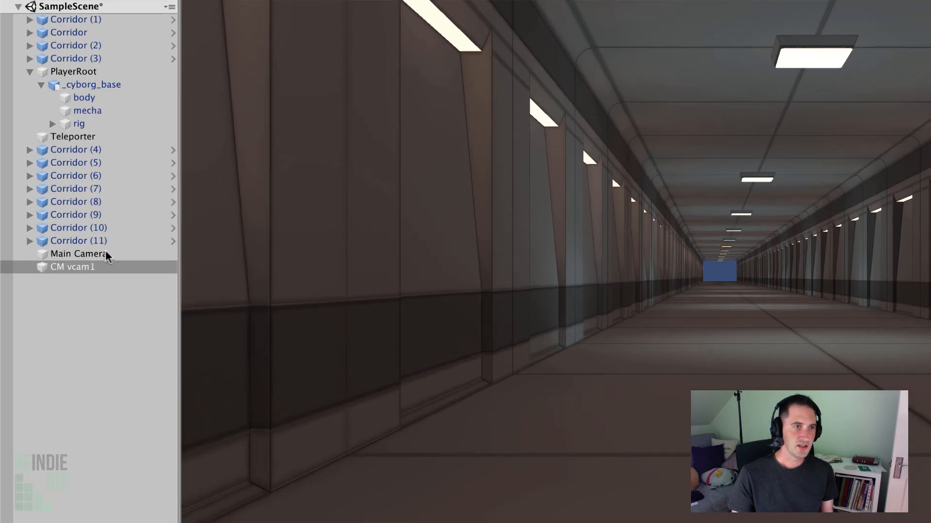
left_click(45, 206)
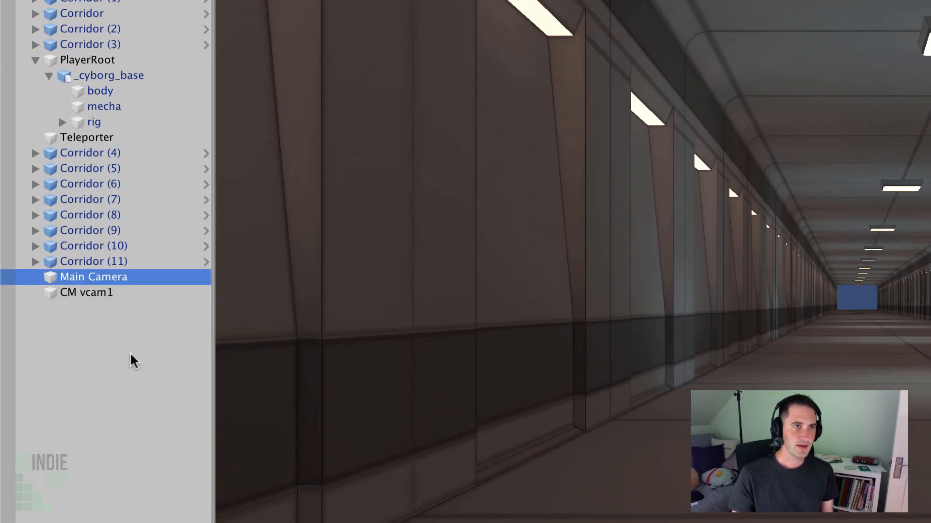
Review the Inspector settings of CM vcam1 and the Camera and Cinemachine Brain components on Main Camera
left_click(135, 291)
left_click(118, 263)
left_click(91, 294)
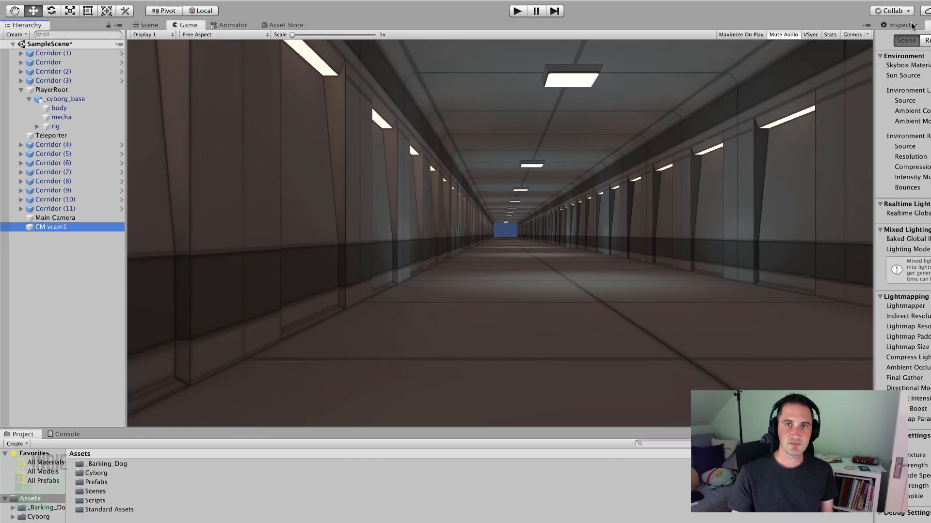
left_click(910, 25)
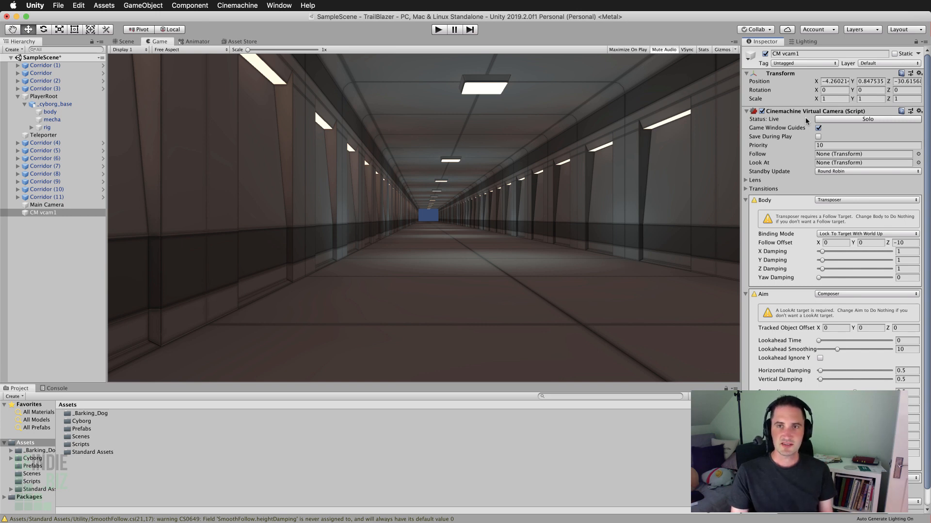
left_click(47, 205)
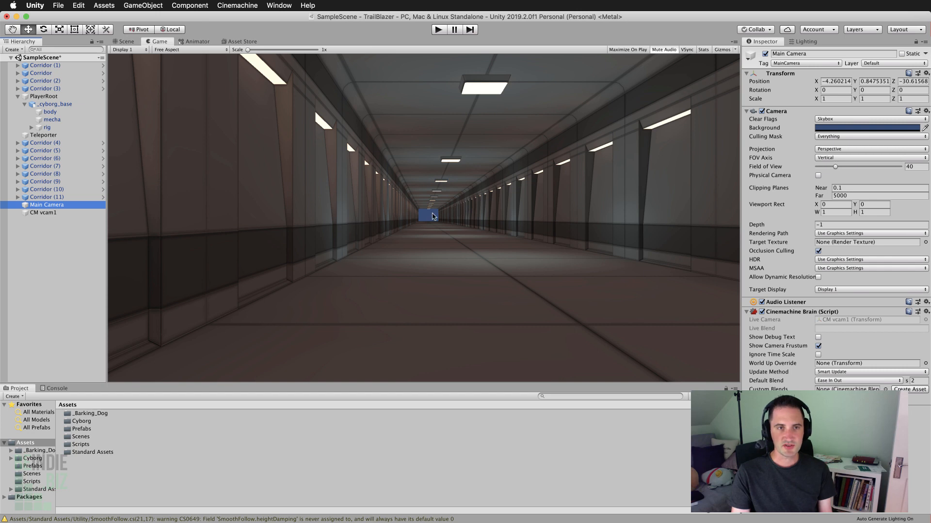
Assign PlayerRoot as both the Follow and the Look At target of CM vcam1
left_click(46, 213)
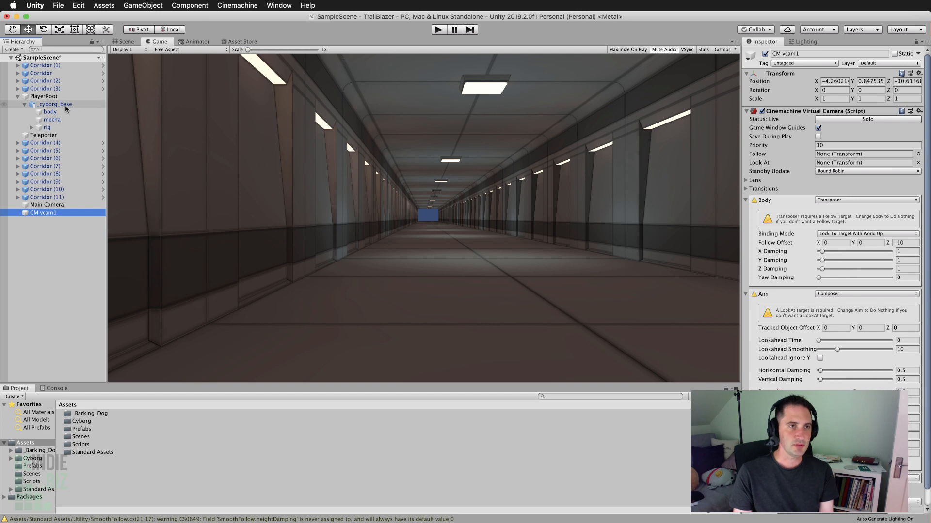
left_click_drag(45, 98, 823, 155)
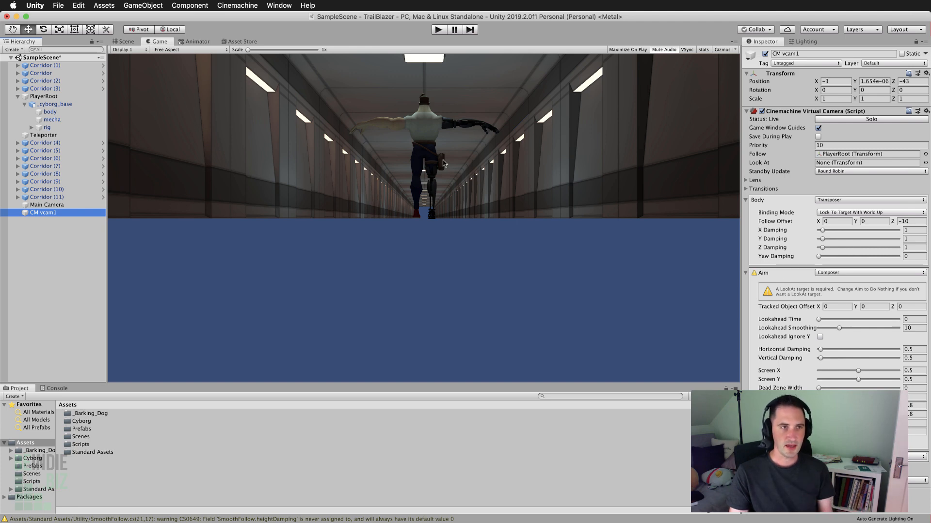
left_click_drag(44, 96, 848, 163)
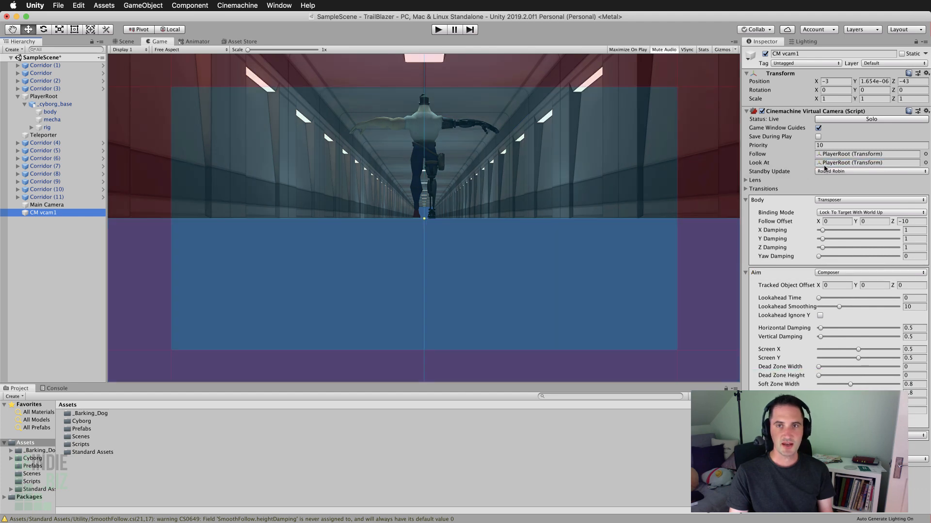
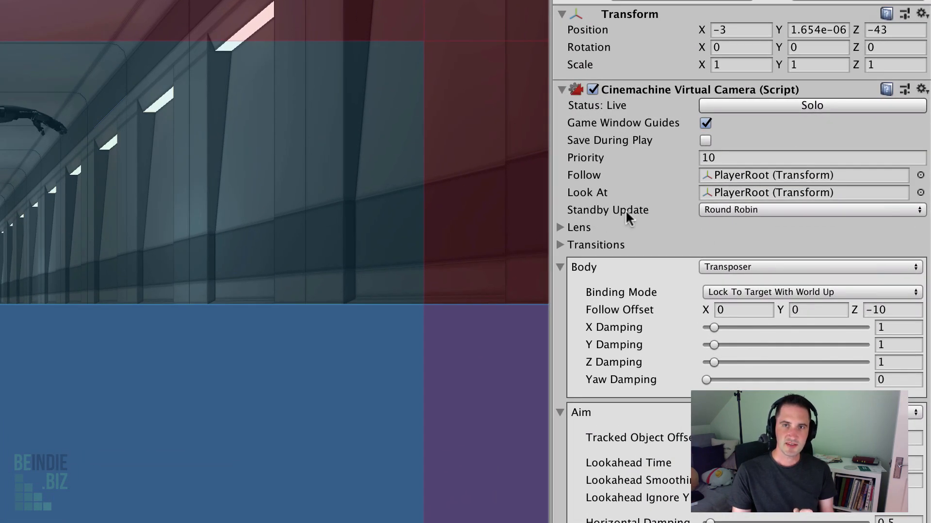
Check the virtual camera's Standby Update options, try shifting the aim point in the Game view, and undo the shift
left_click(775, 210)
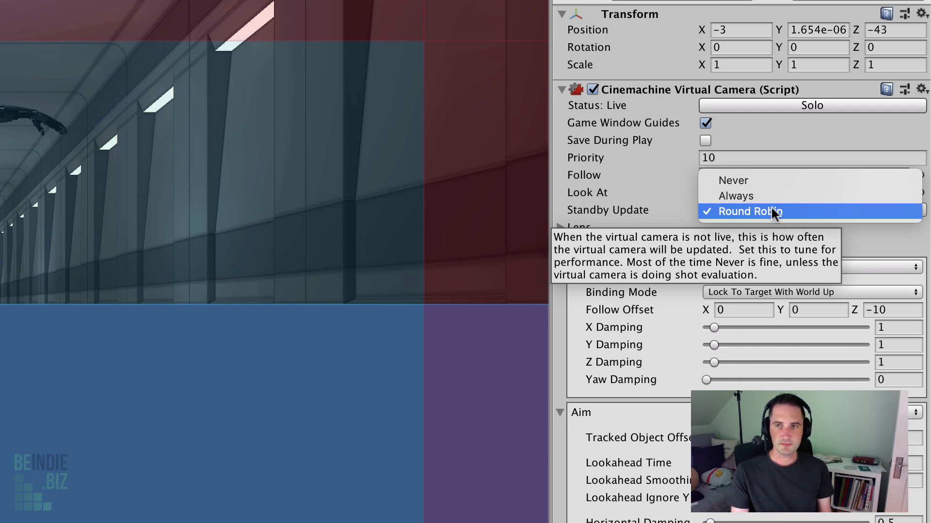
left_click(553, 203)
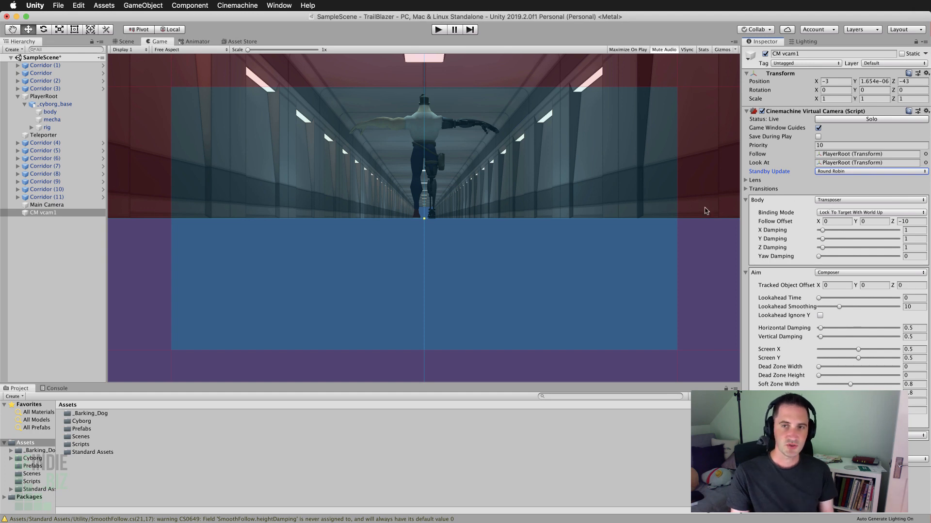
left_click_drag(423, 223, 457, 235)
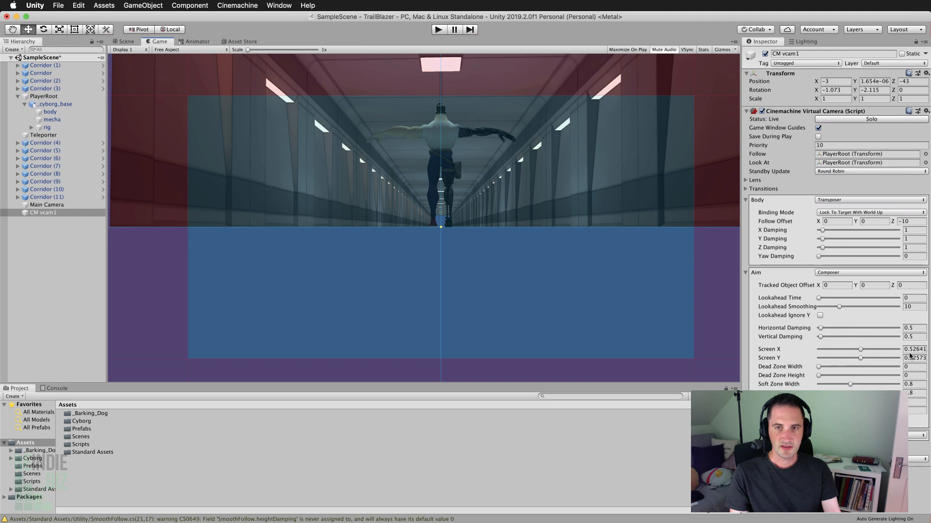
key("super+z")
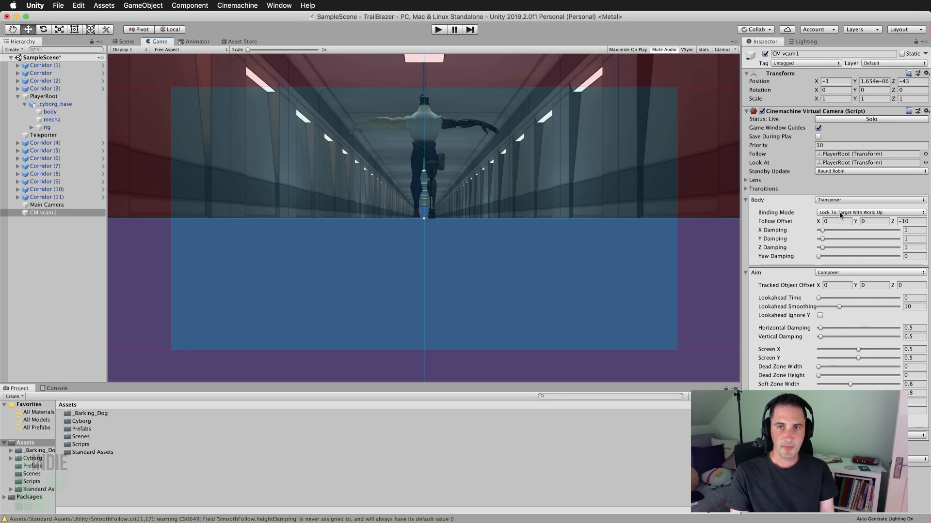
Set the virtual camera's Follow Offset Y to 2.7 in the Transposer body settings
left_click_drag(856, 220, 854, 222)
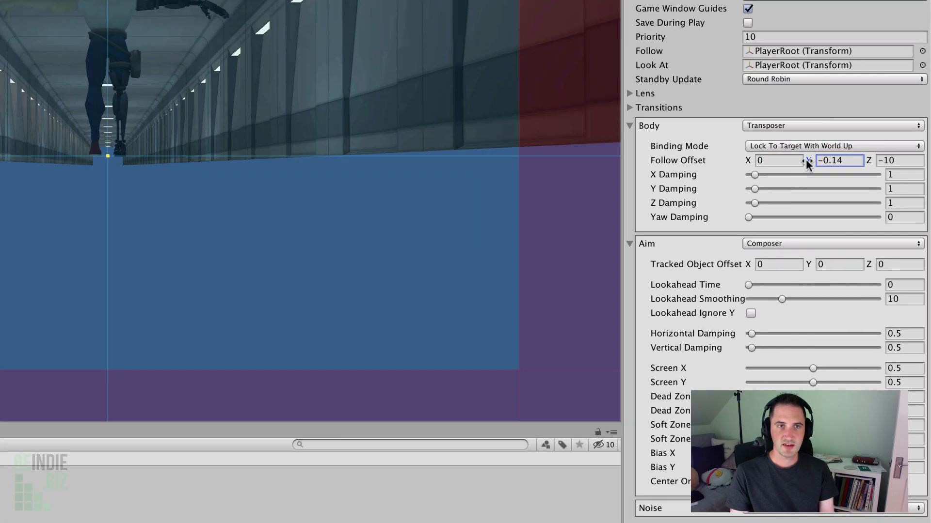
left_click_drag(806, 159, 835, 168)
mouse_move(811, 131)
left_mouse_down()
mouse_move(780, 131)
mouse_move(832, 132)
mouse_move(789, 133)
mouse_move(798, 127)
left_mouse_up()
left_click(825, 124)
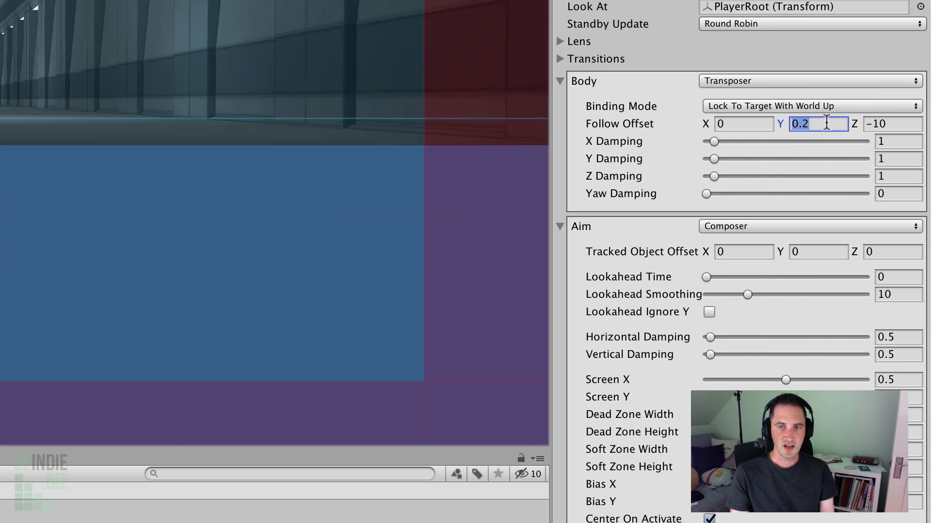
type("2.70")
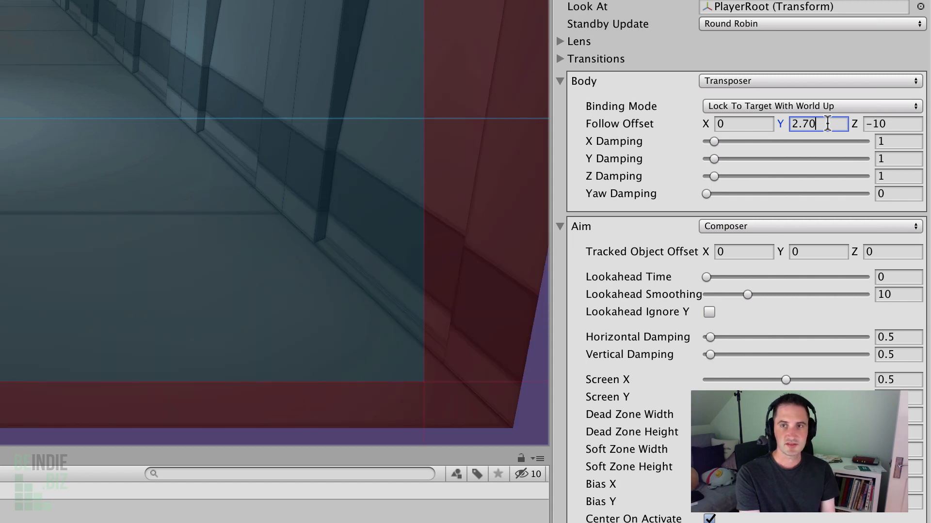
key("Return")
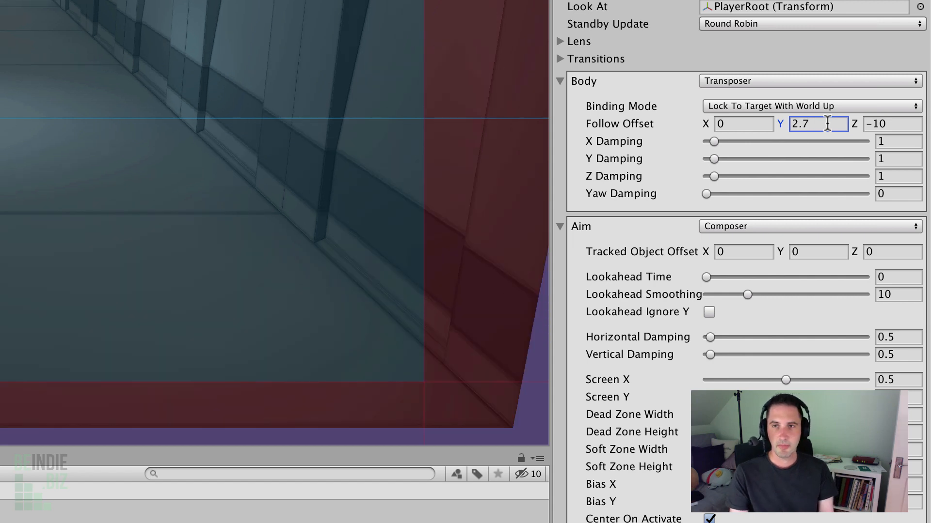
Bring the virtual camera closer to the player by setting its Follow Offset Z to -4
left_click_drag(857, 125, 910, 137)
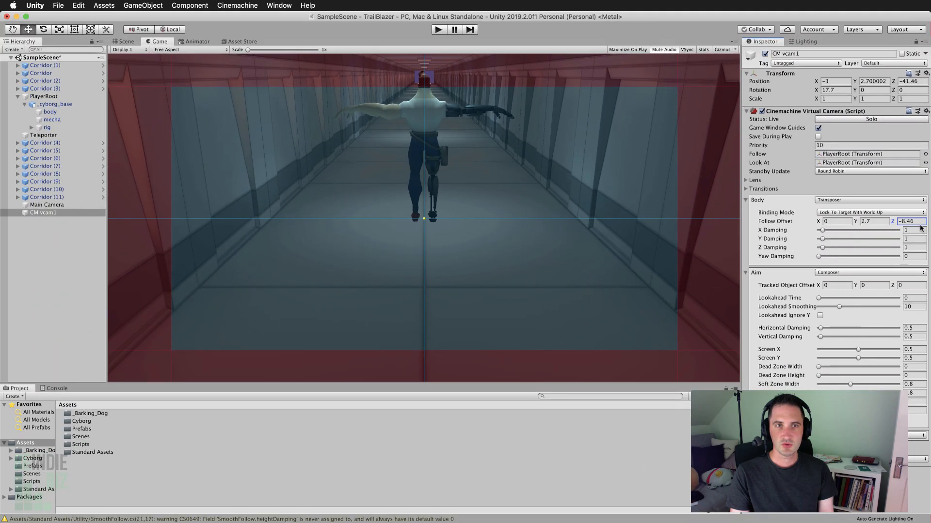
left_click_drag(920, 228, 915, 223)
left_click(916, 221)
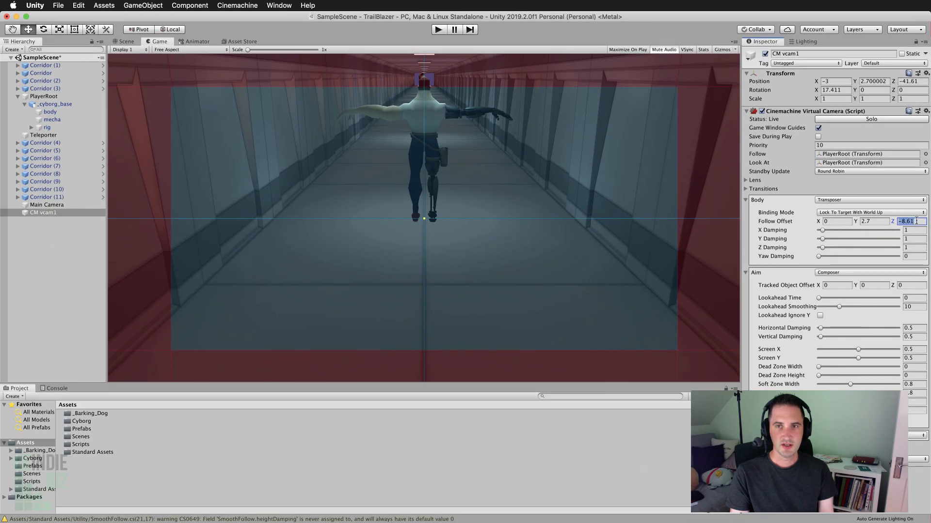
type("-4")
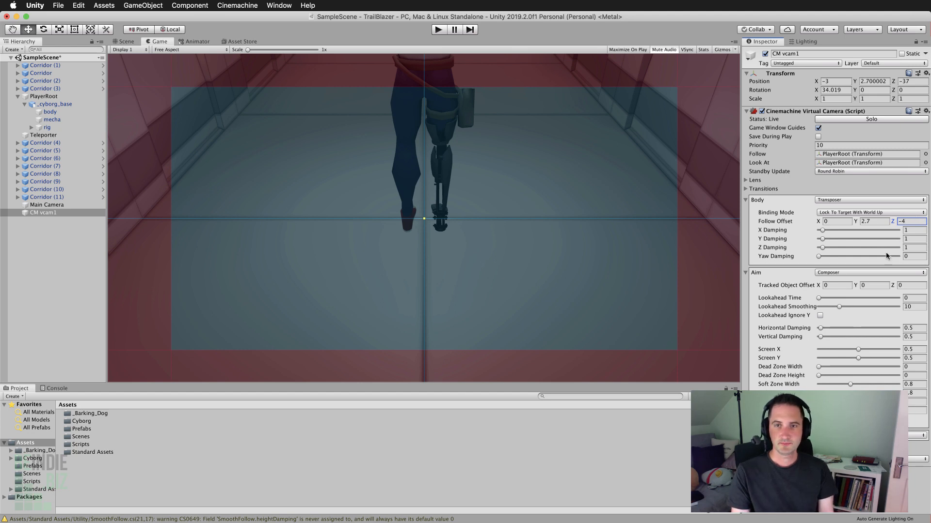
Set the Composer aim's Tracked Object Offset to Y 1.2 and Z -0.09
left_click_drag(856, 285, 866, 286)
left_click(867, 286)
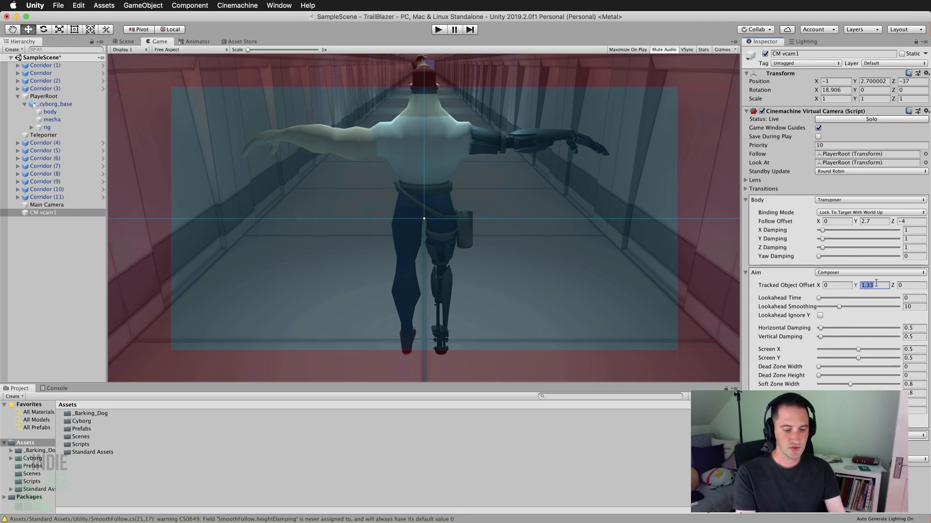
type("1.2")
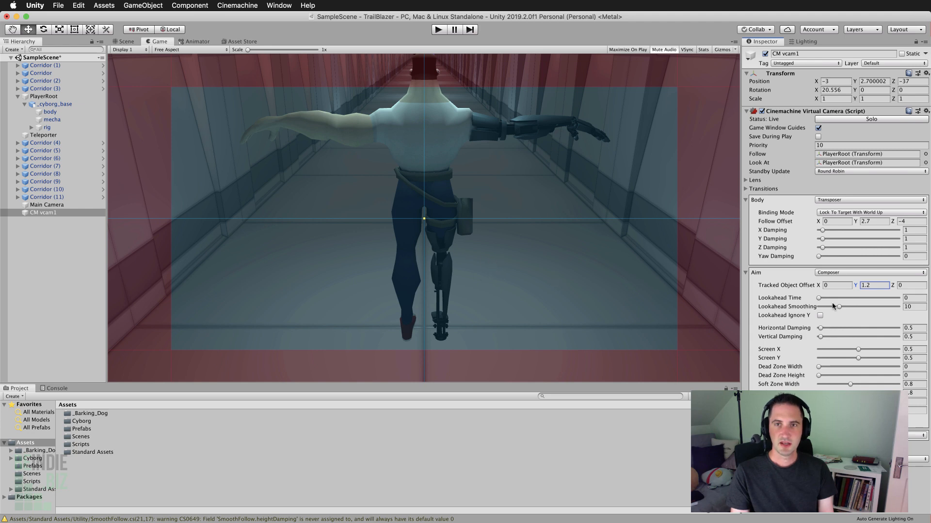
left_click_drag(893, 284, 902, 287)
left_click(903, 286)
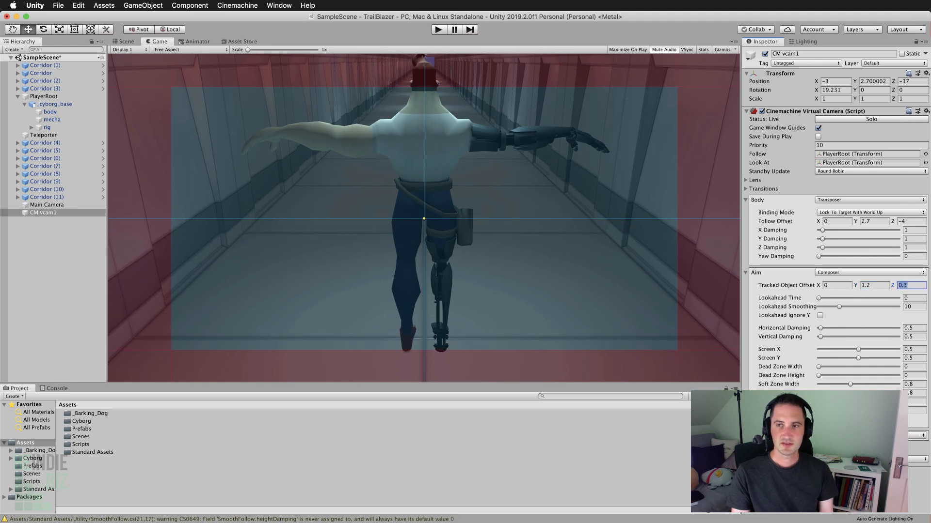
type("-0")
type("9")
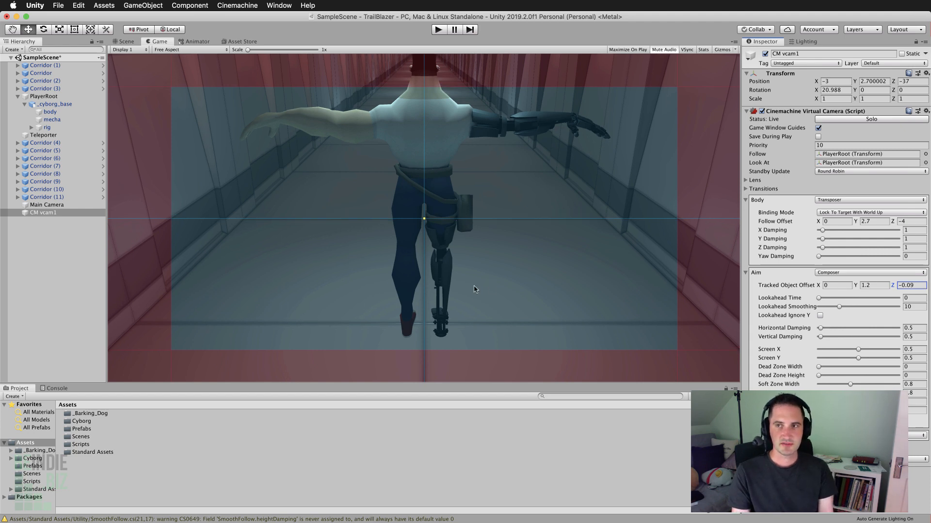
Expand the Lens settings, try Screen X values of 0.4 and 0 for the aim, and return Screen X to 0.5
left_click(752, 181)
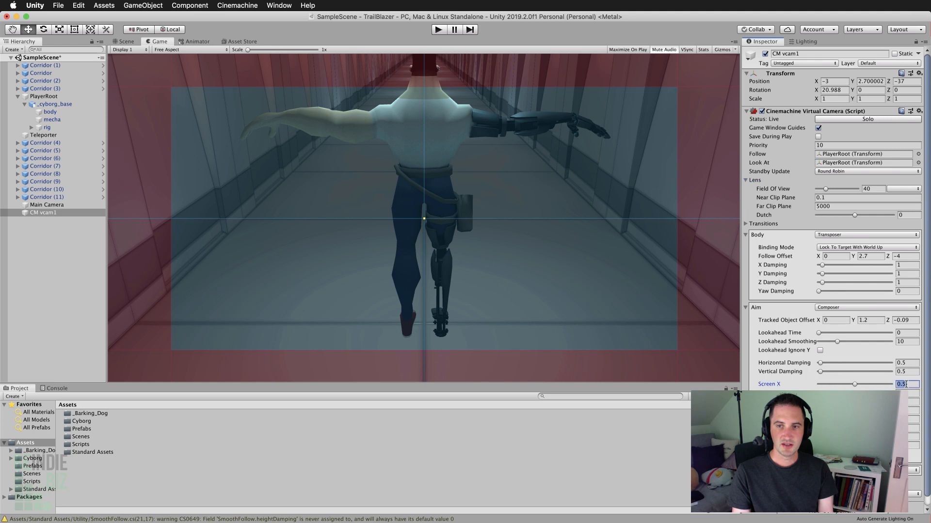
type("0.4")
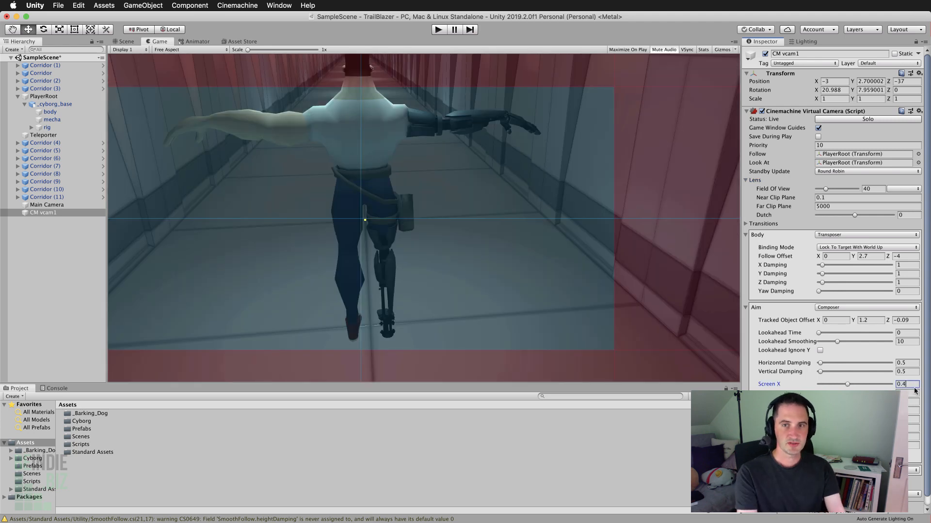
key("BackSpace")
key("BackSpace")
key("BackSpace")
type("0")
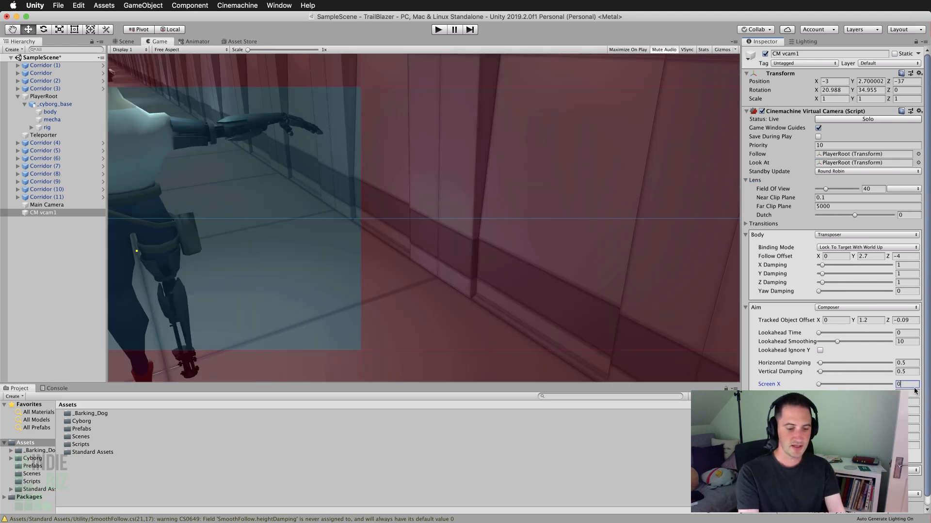
type(".5")
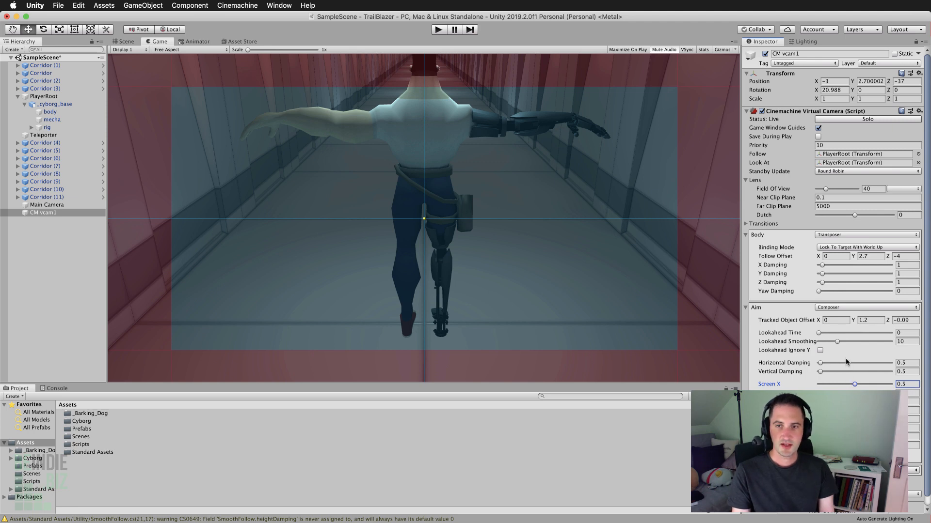
Fine-tune the framing with Tracked Object Offset Y 1.17 and Z -0.13, and Follow Offset Z -4.37
left_click_drag(850, 321, 840, 317)
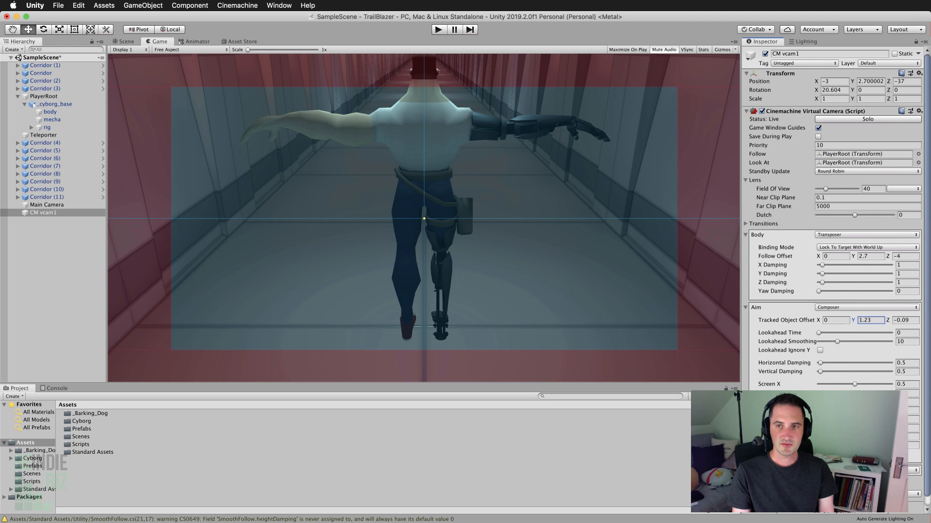
left_click_drag(889, 320, 891, 321)
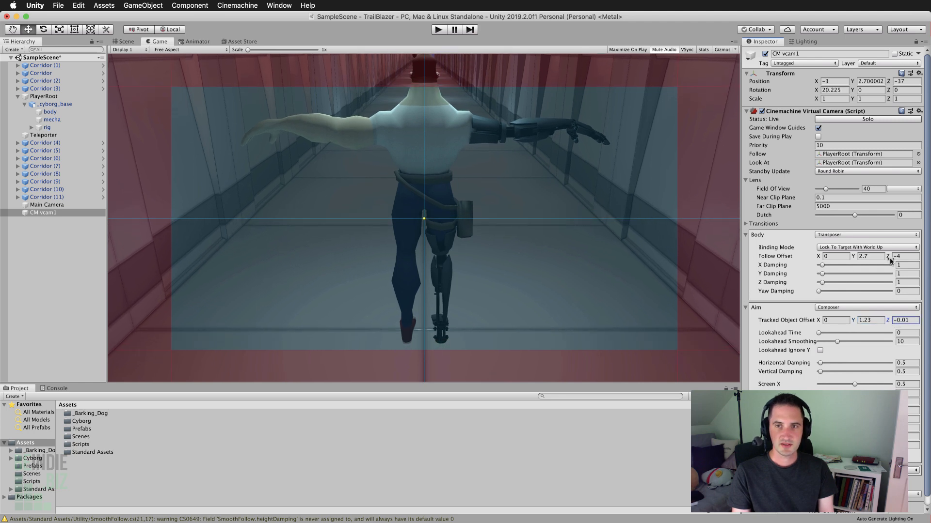
left_click_drag(889, 257, 883, 254)
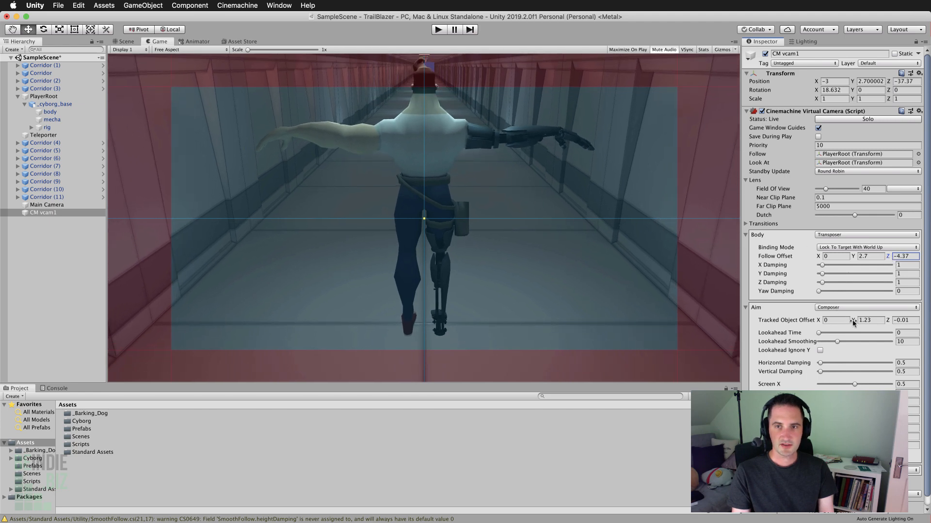
left_click_drag(852, 320, 882, 319)
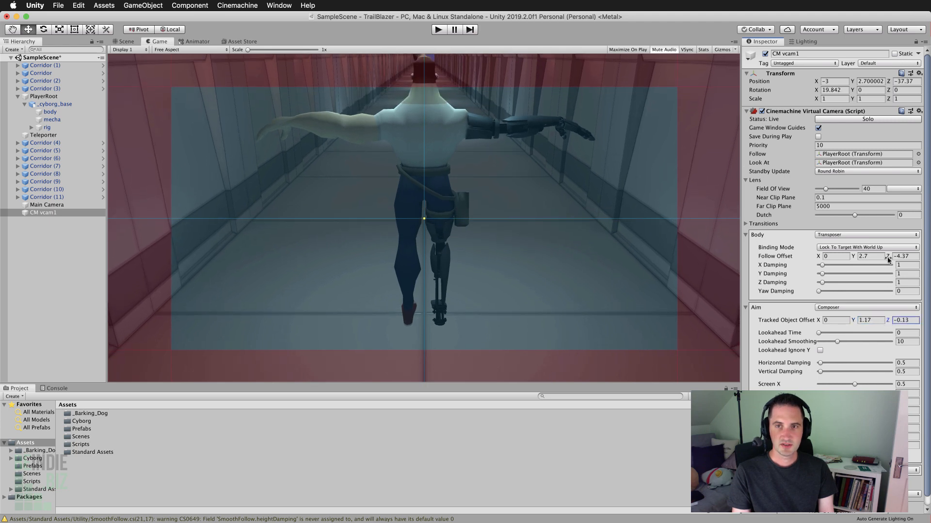
Raise the virtual camera and move it back by setting the Follow Offset to Y 3.03 and Z -4.84
left_click_drag(888, 260, 855, 260)
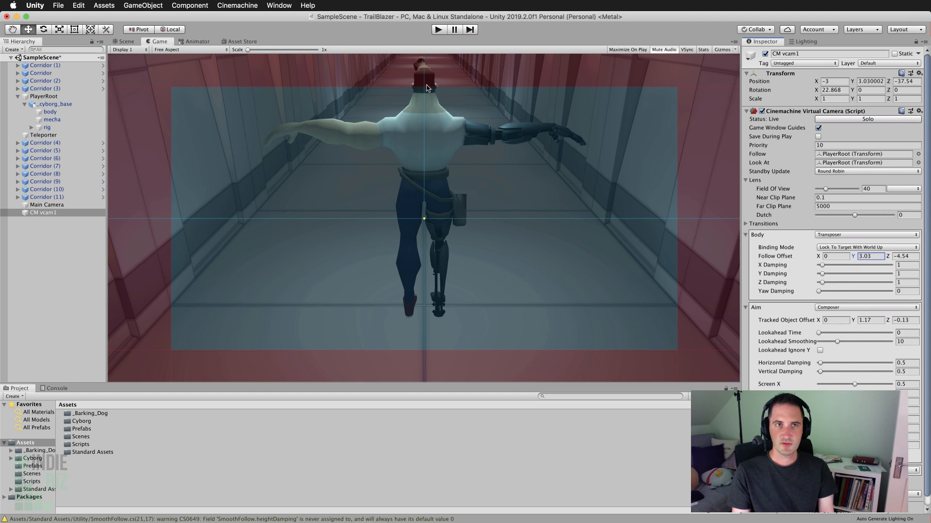
left_click_drag(889, 258, 884, 257)
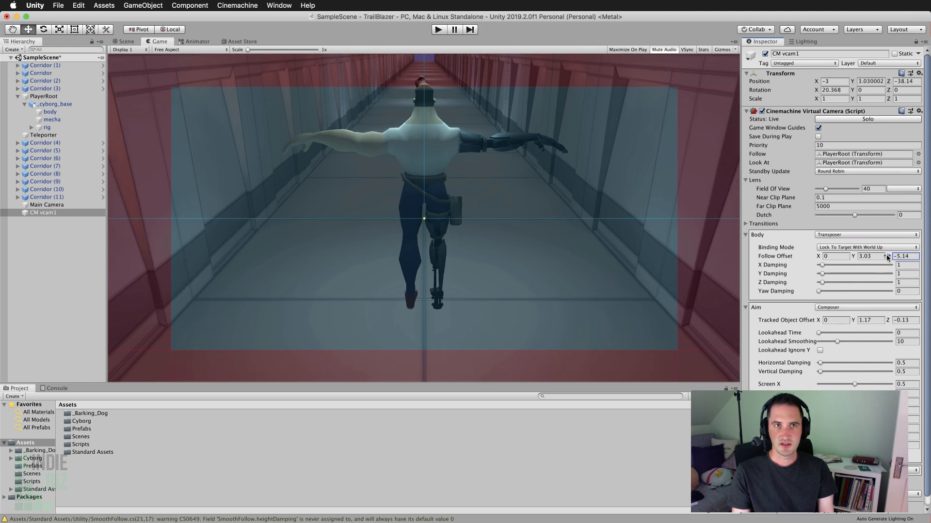
left_click_drag(888, 257, 892, 257)
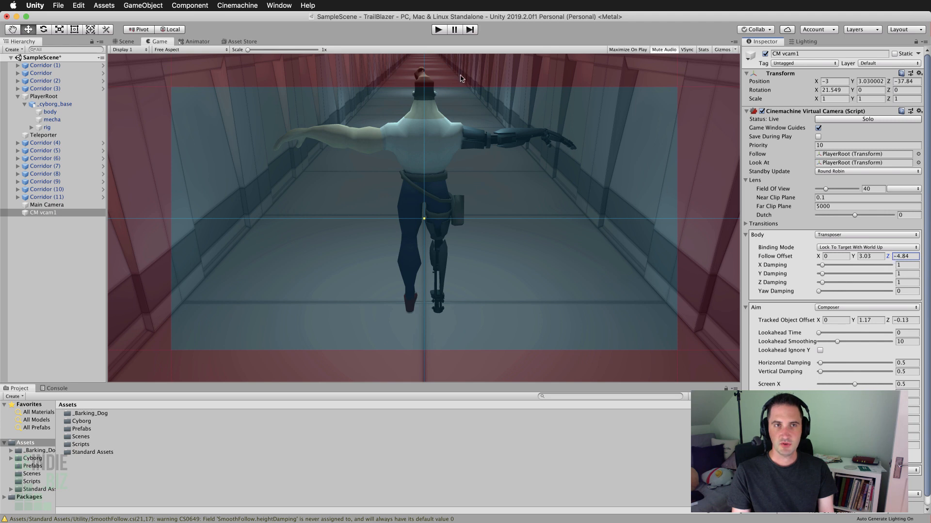
Play-test the runner, try a closer Follow Offset Z on the virtual camera while it runs, and stop the game
left_click(439, 30)
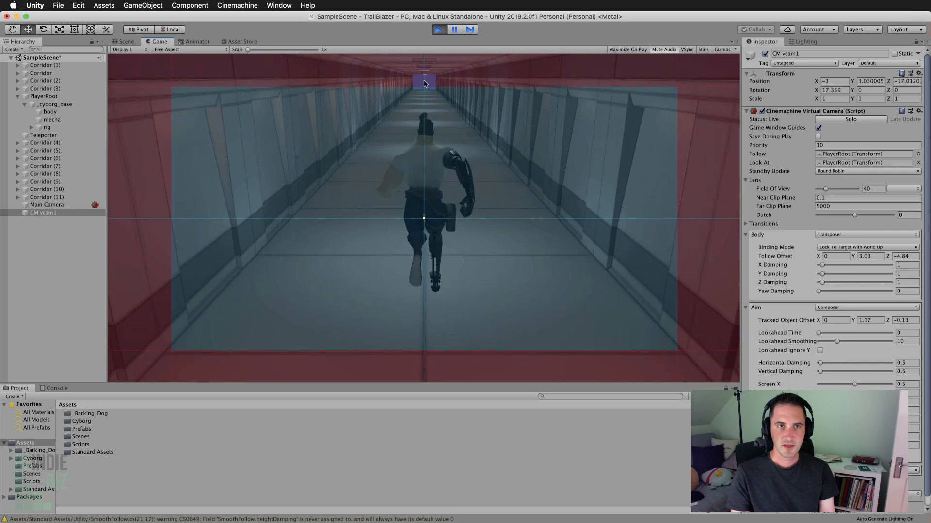
left_click(887, 256)
left_click_drag(886, 256, 905, 254)
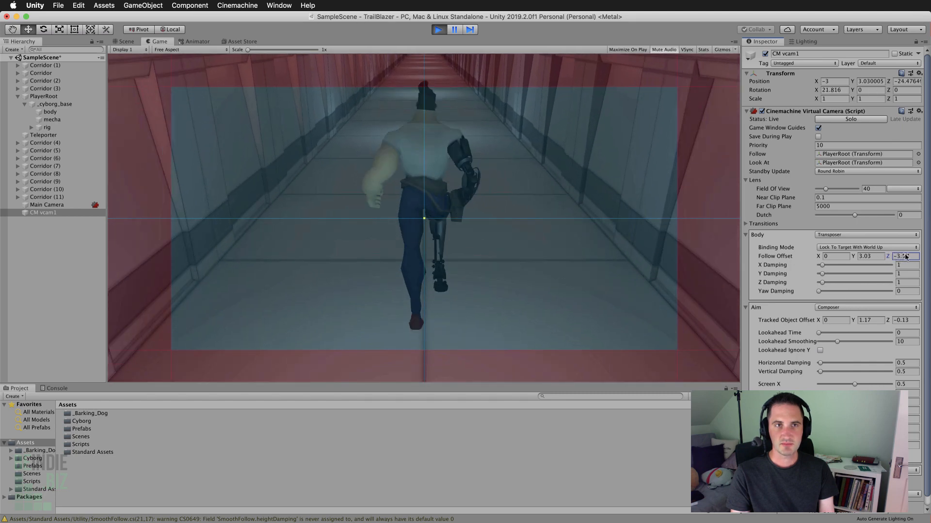
left_click(439, 30)
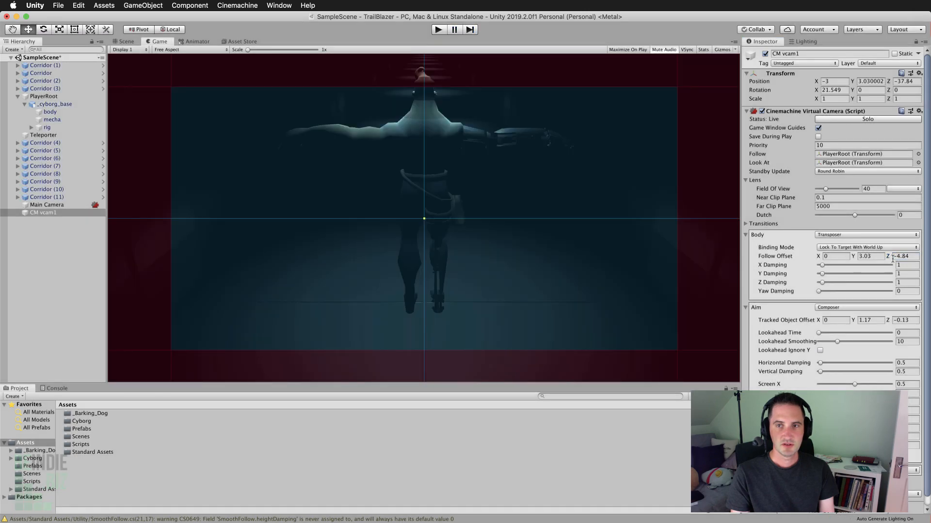
Test a Follow Offset Z of -3 in a play run, and set it to -4 with the game stopped
left_click(894, 256)
type("-3")
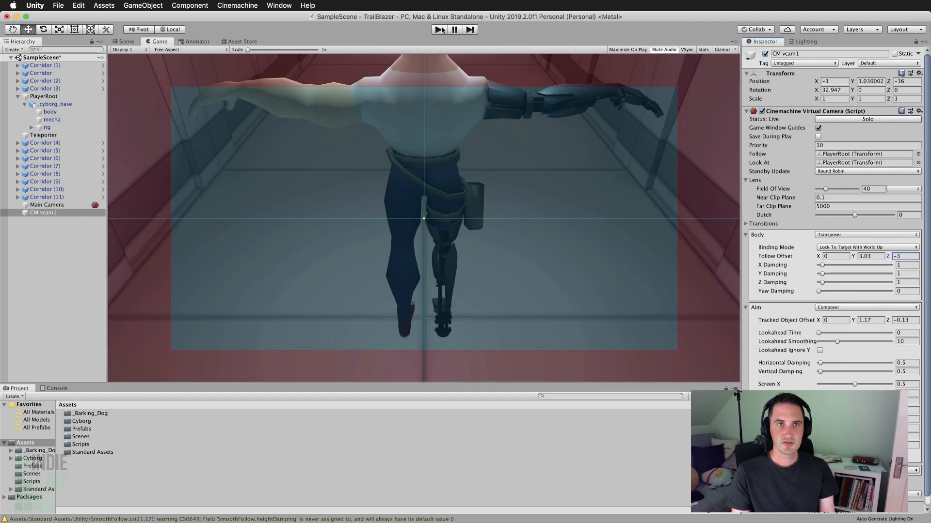
left_click(440, 29)
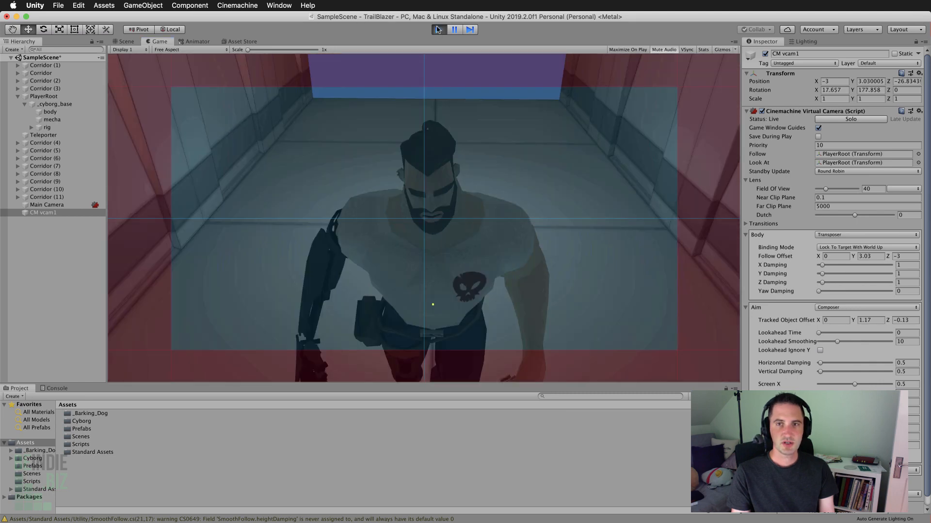
left_click(438, 30)
left_click(907, 256)
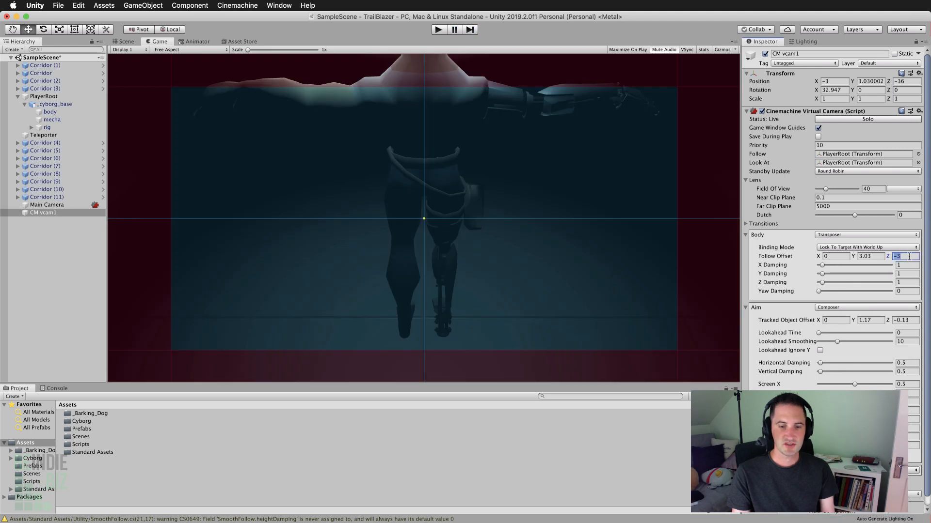
type("-4")
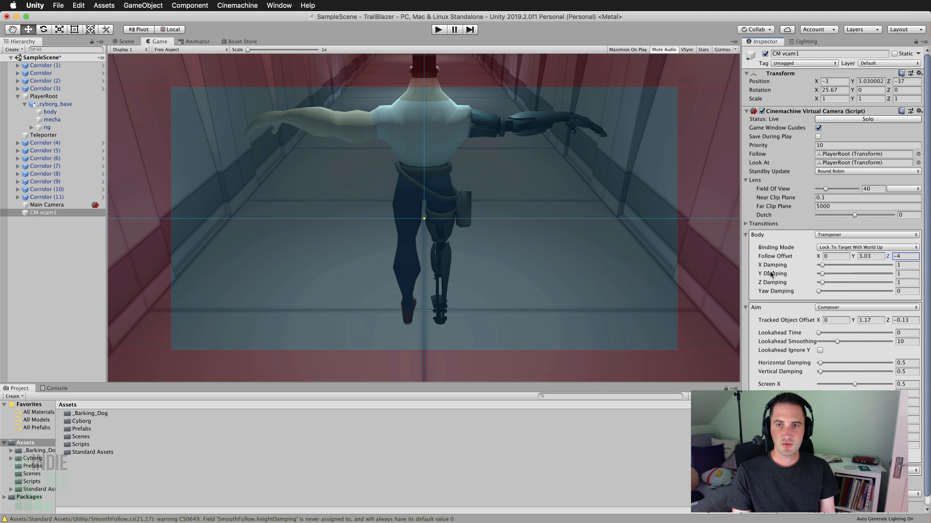
Set the Transposer body's X, Y and Z Damping to 0
mouse_move(784, 284)
left_click(898, 266)
type("0")
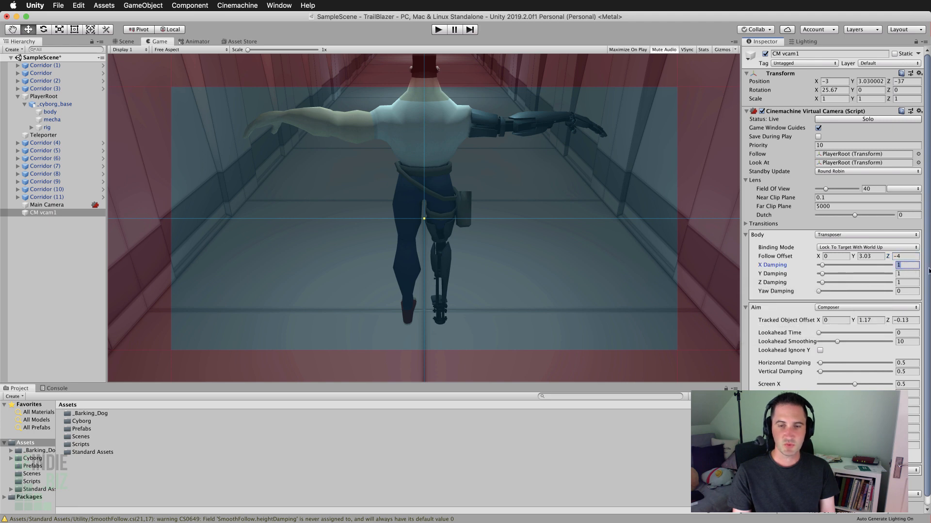
key("Tab")
type("0")
key("Tab")
type("0")
key("Return")
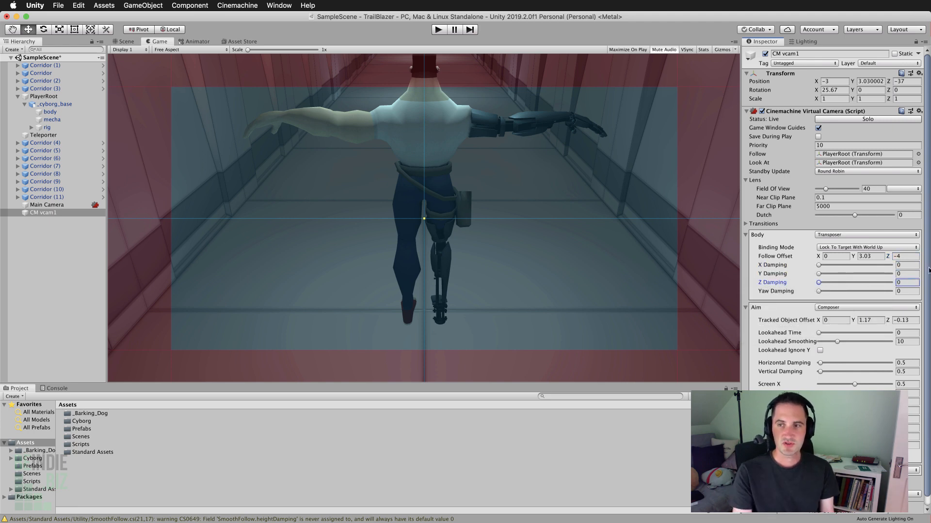
Set the Composer aim's Horizontal and Vertical Damping to 0 and its Lookahead Smoothing to 3
left_click(905, 363)
type("0")
key("Tab")
type("0")
key("Tab")
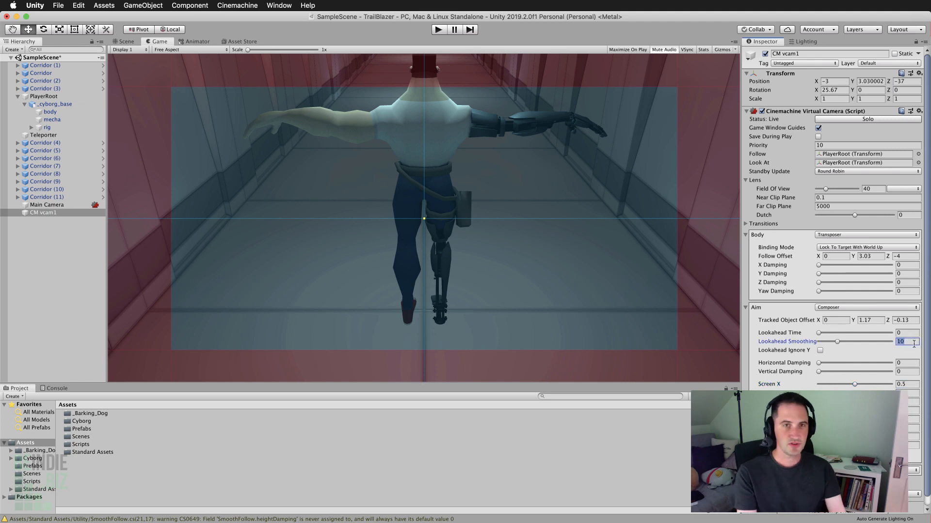
type("3")
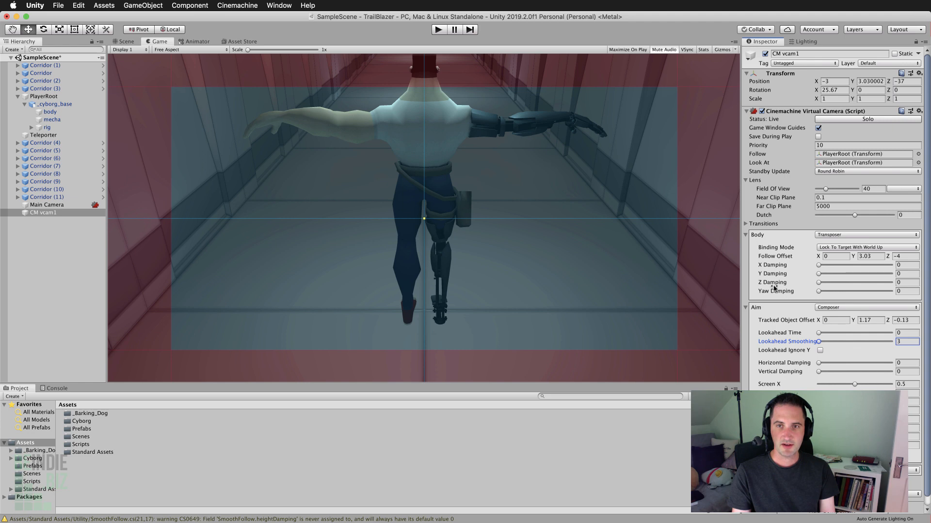
Run the game, try a Tracked Object Offset Z of 0.44 during play, and stop it
left_click(438, 30)
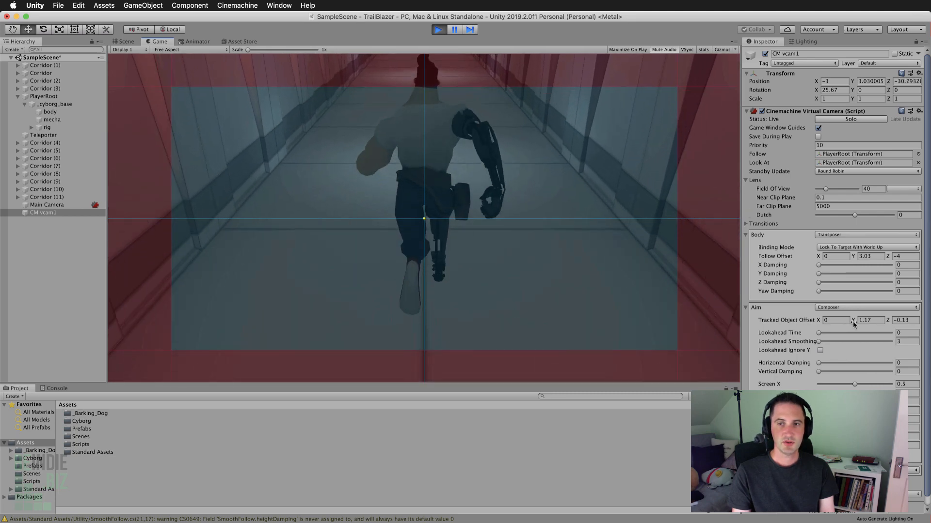
left_click_drag(888, 316, 883, 336)
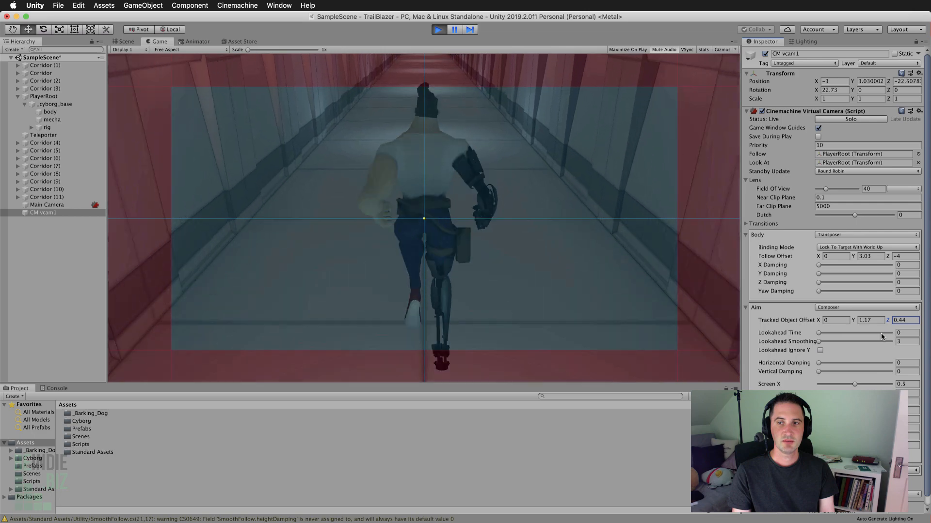
left_click(438, 30)
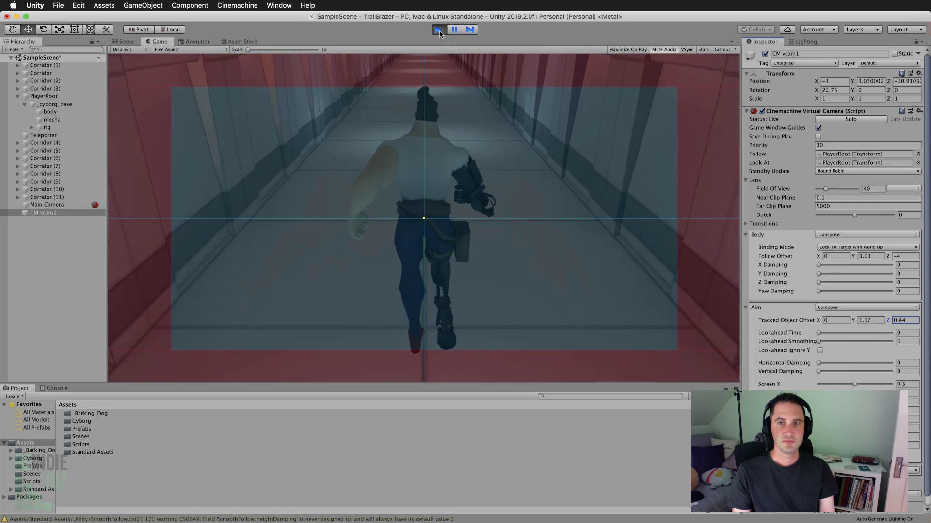
Set the Tracked Object Offset Z to -0.04, test it in play mode, and compare it with 0.44 during the run
left_click(905, 320)
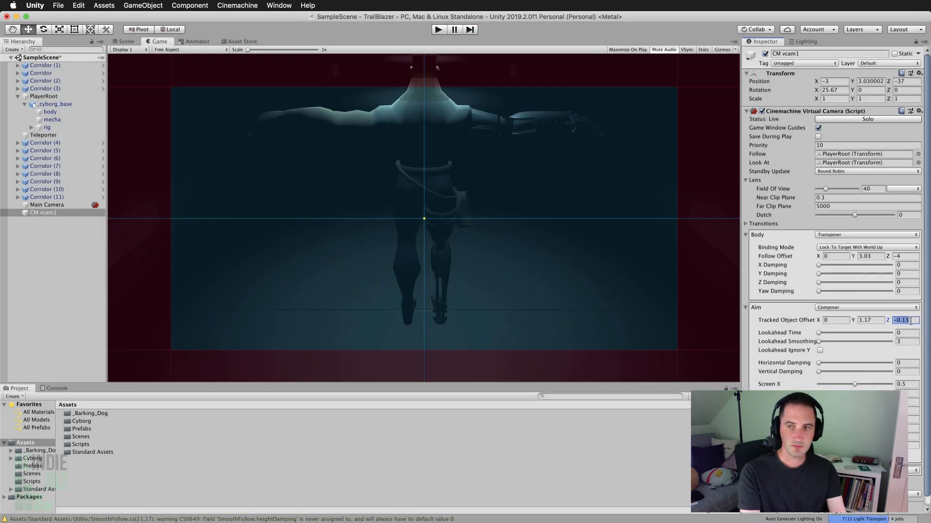
type("-0.04")
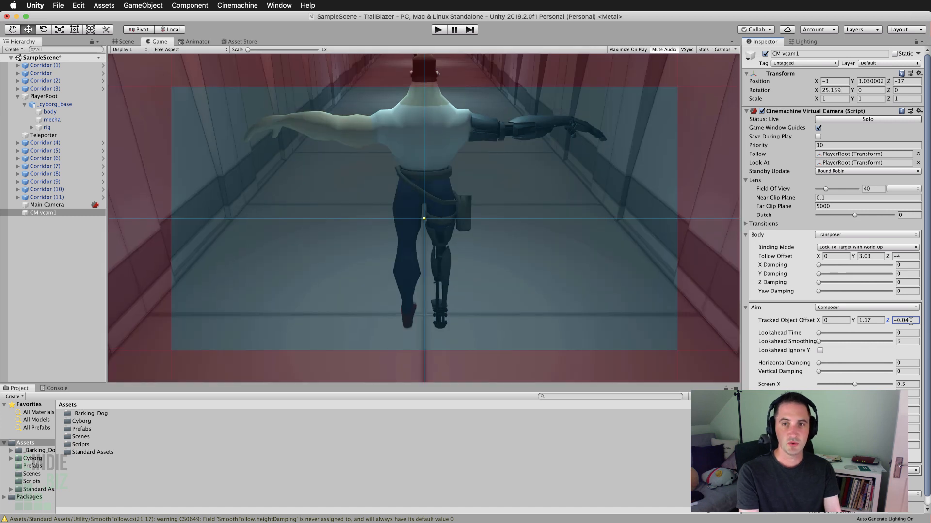
left_click(438, 30)
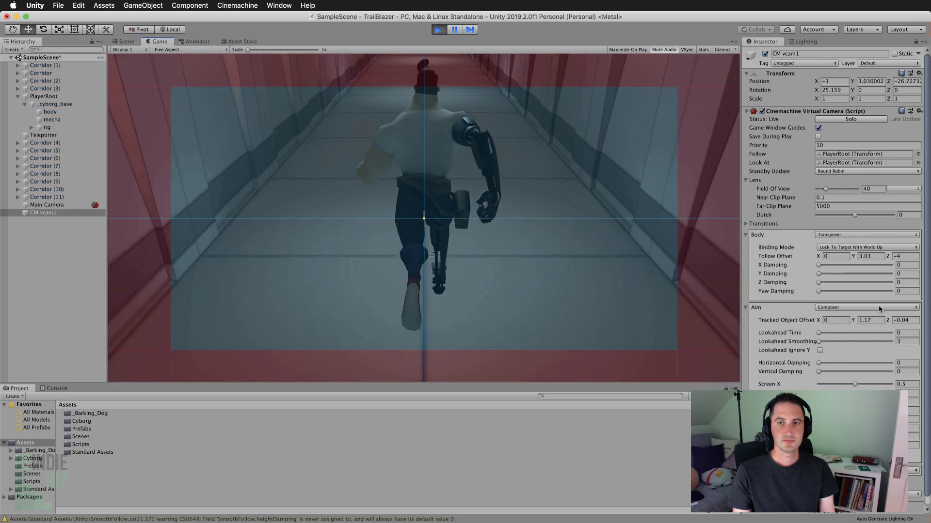
left_click_drag(887, 320, 895, 319)
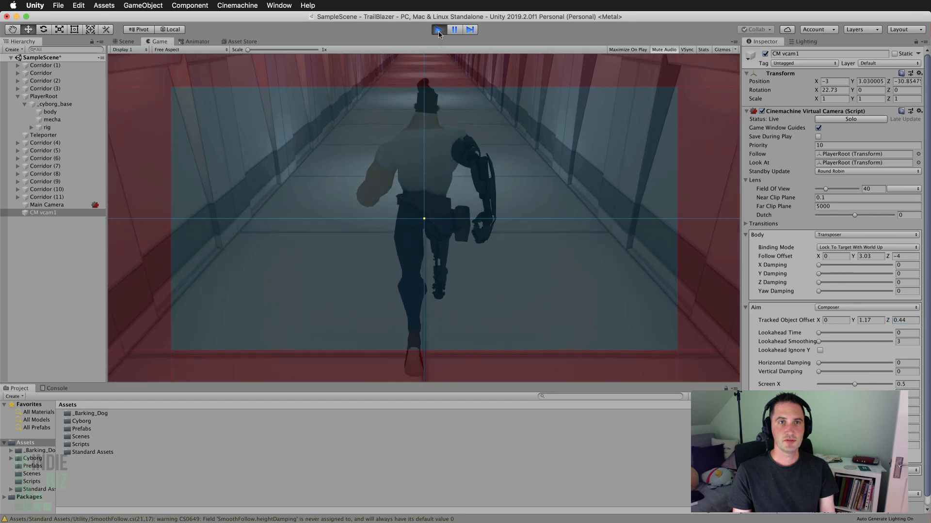
left_click(438, 30)
Set the Composer aim's Tracked Object Offset Z to 0.44 with the game stopped
left_click(905, 320)
type("0")
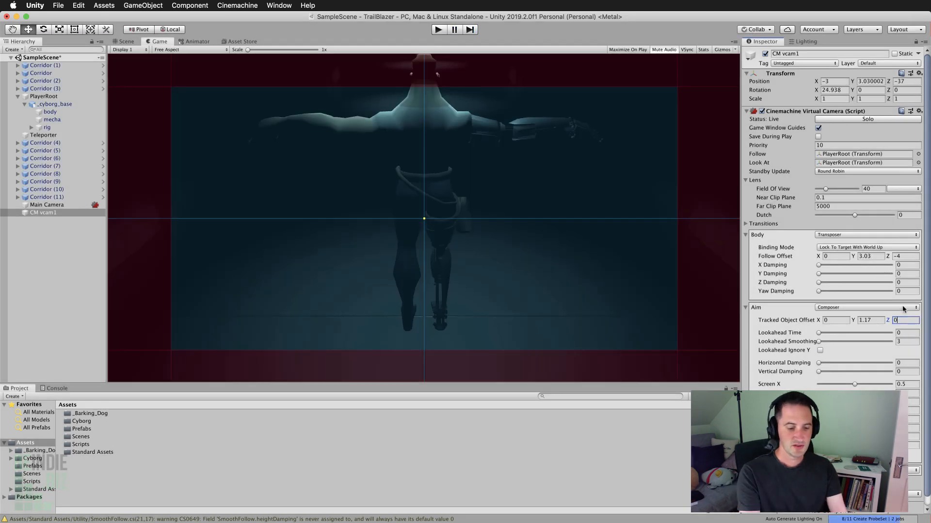
type(".44")
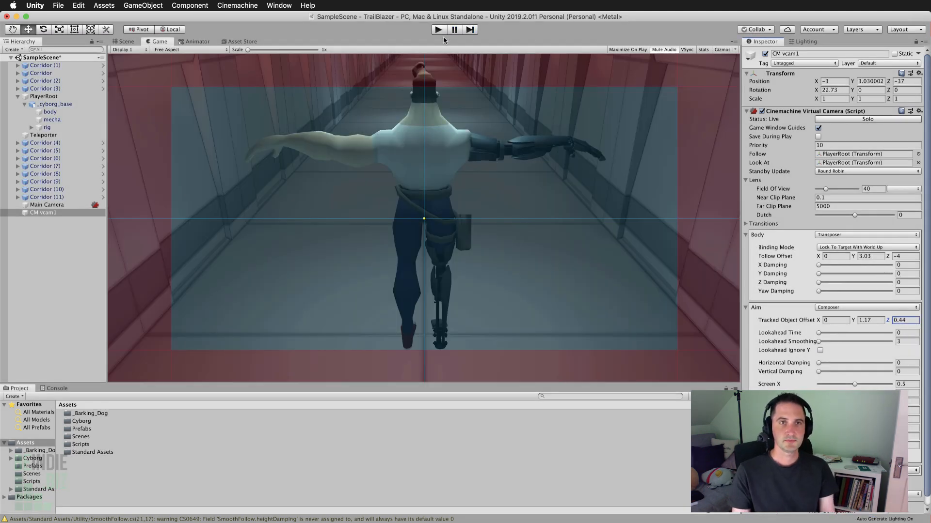
Adjust the Follow Offset Z during a play run, and set it to -4.22 with the game stopped
left_click(439, 30)
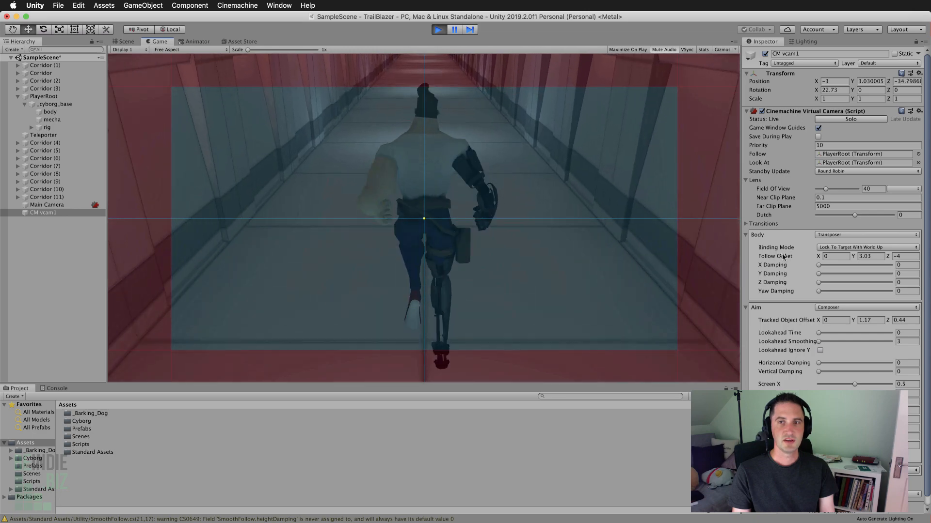
left_click_drag(887, 257, 886, 256)
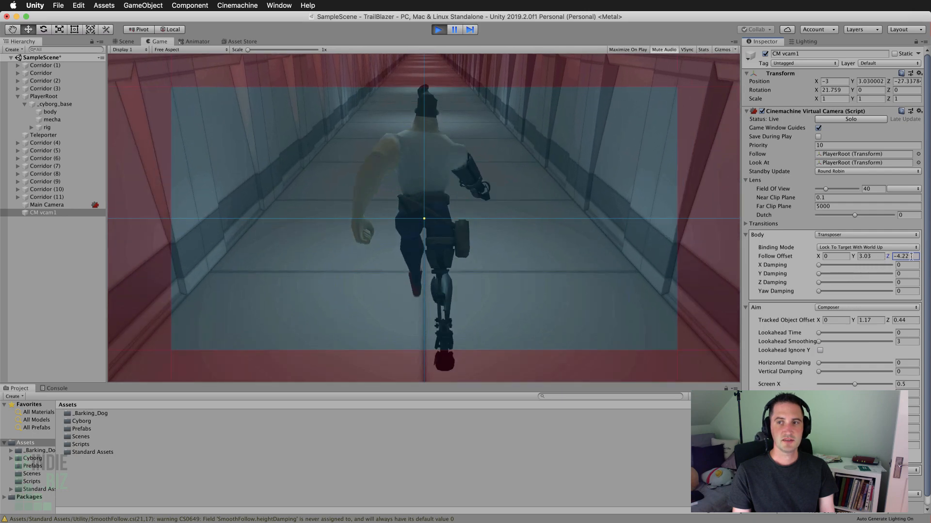
key("super+p")
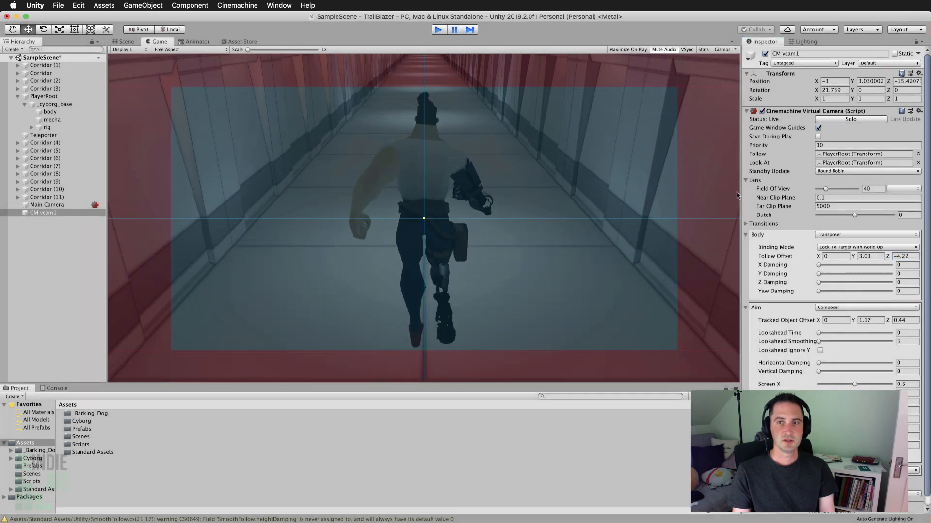
left_click(905, 256)
type(".22")
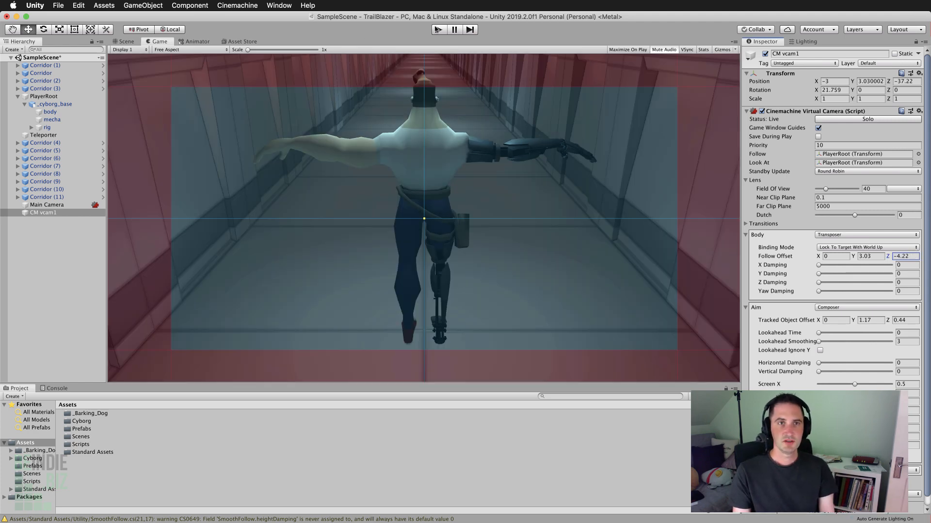
Play-test the framing with the Main Camera selected, and check the Cinemachine Brain's Default Blend options, keeping Ease In Out
left_click(439, 30)
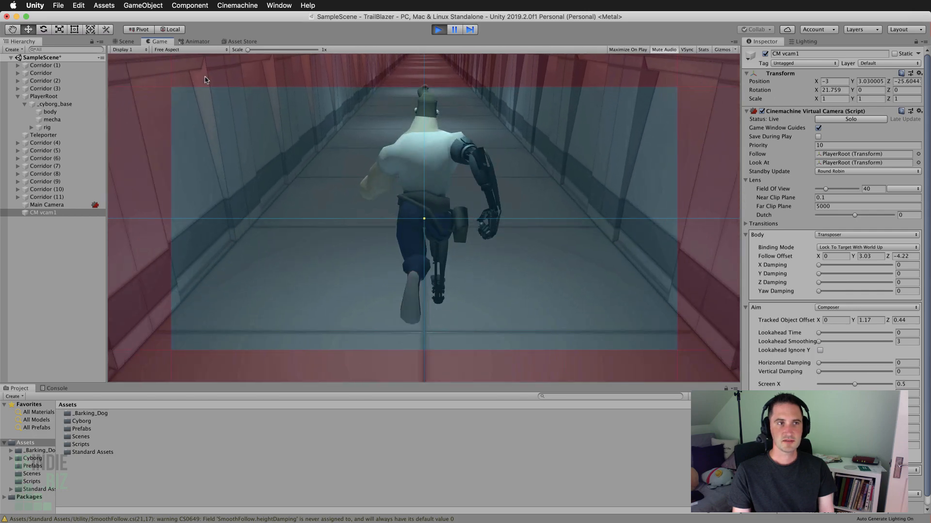
left_click(41, 205)
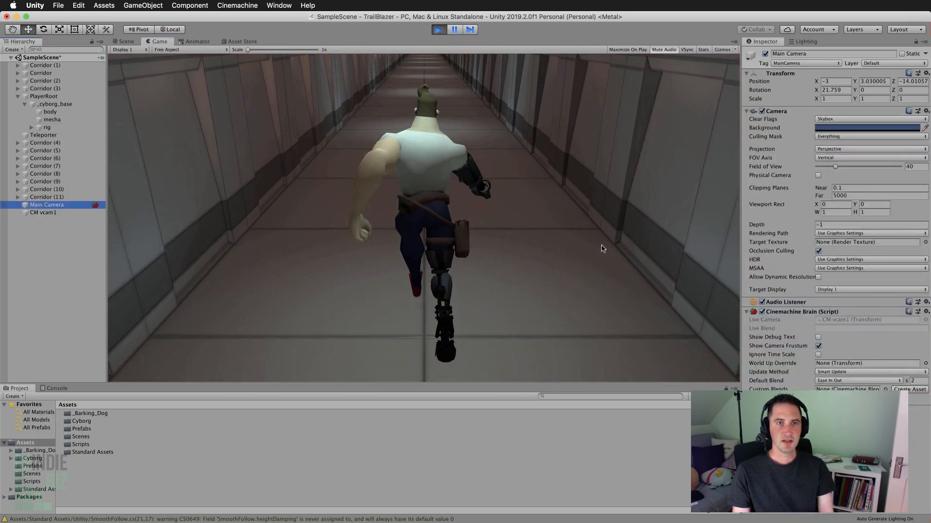
left_click(602, 246)
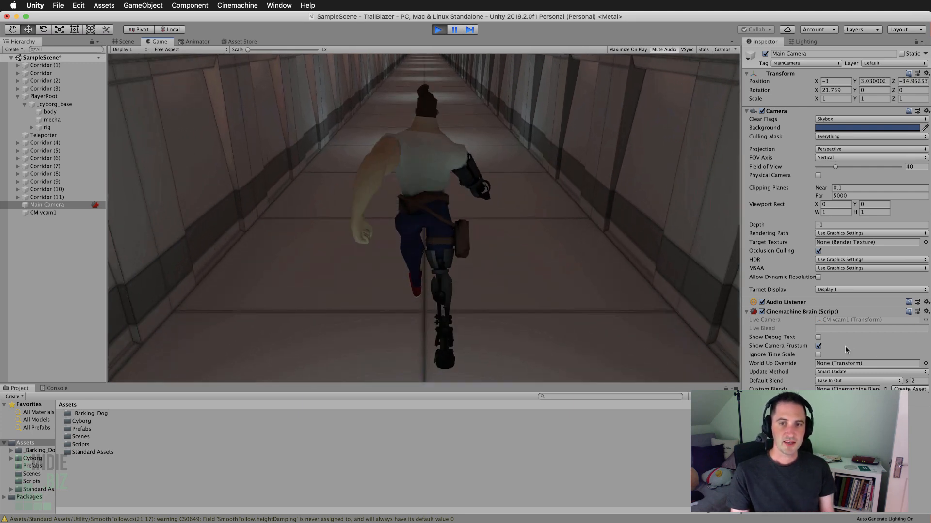
left_click(846, 381)
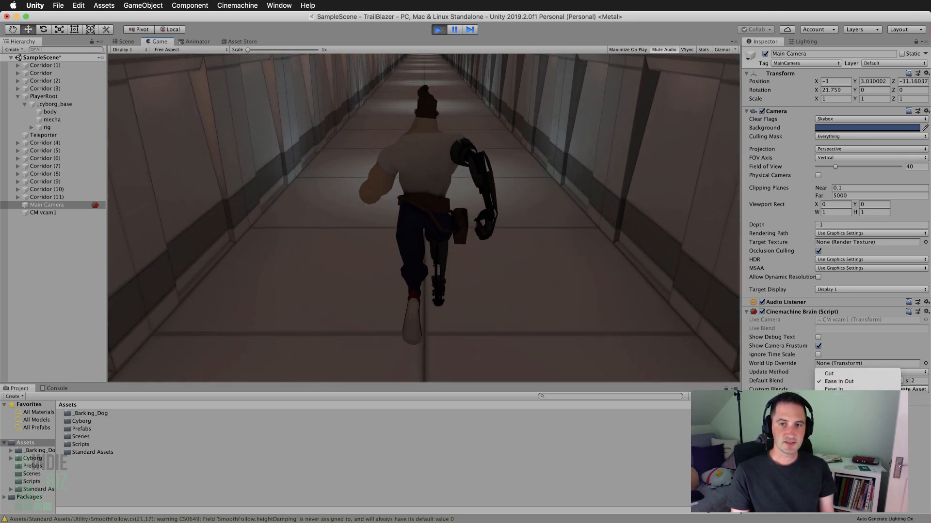
left_click(429, 169)
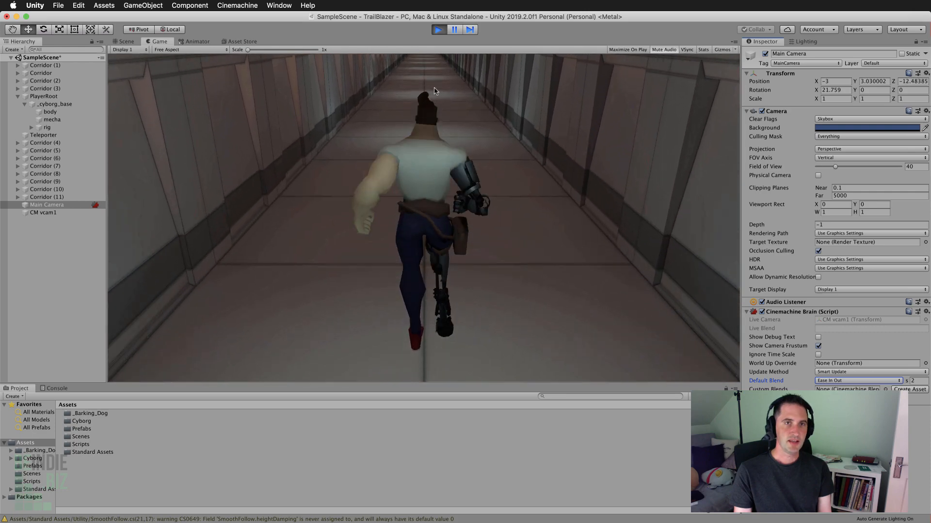
key("super+p")
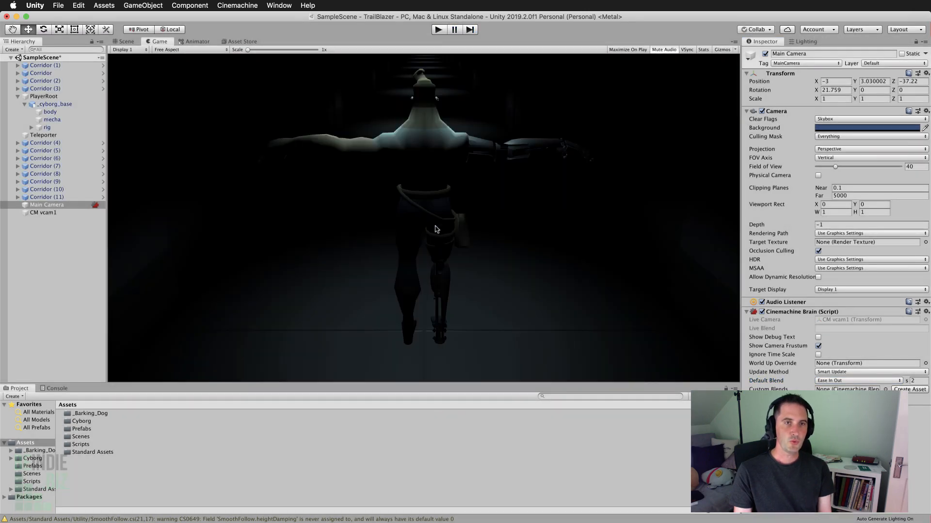
Examine the corridor, the Main Camera and the Teleporter from above in the Scene view
left_click(127, 41)
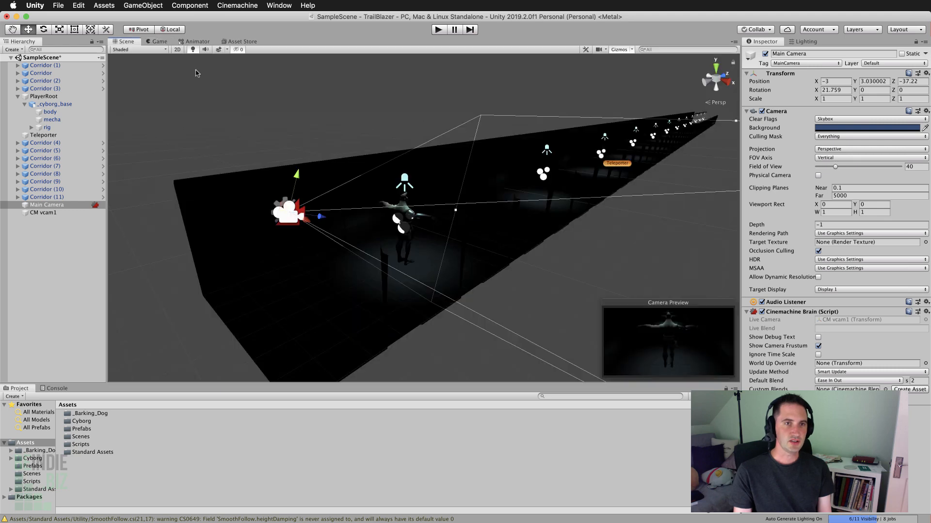
scroll(526, 264, "down", 3)
left_click_drag(525, 264, 359, 246, "alt")
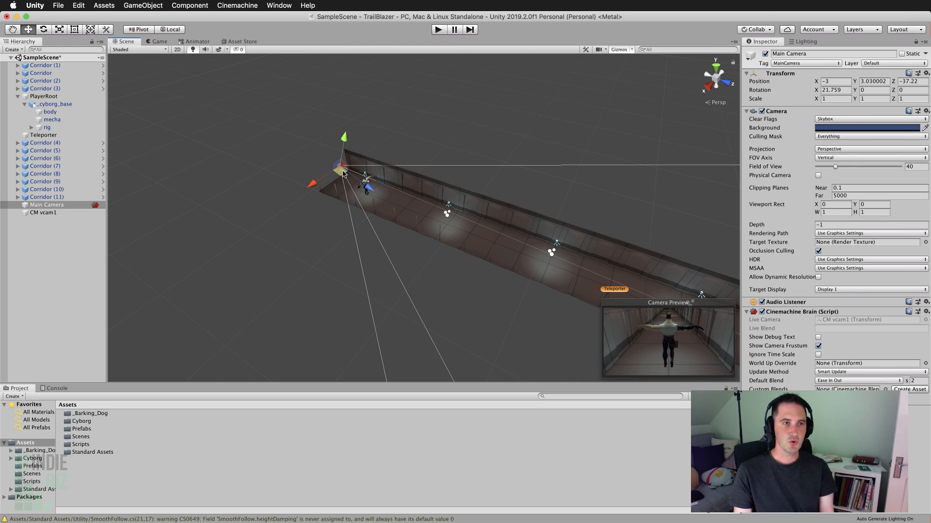
left_click(62, 206)
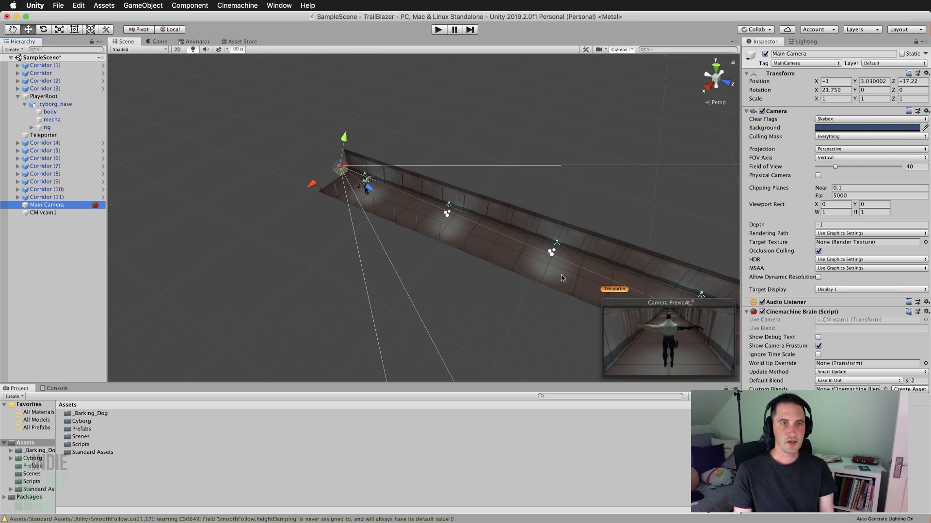
scroll(373, 227, "down", 4)
middle_click_drag(486, 278, 472, 247)
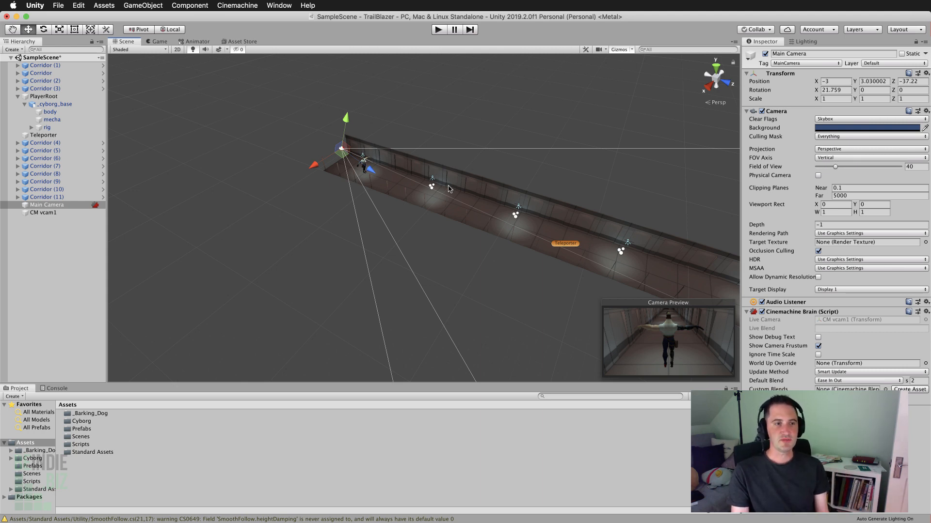
Open the Scripts folder and select the Teleporter script to review its code
left_click(83, 445)
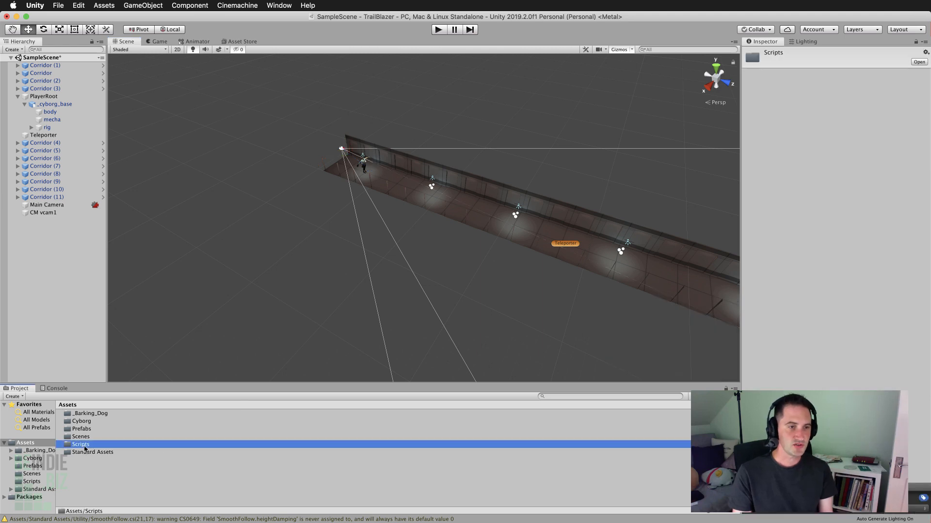
double_click(83, 445)
left_click(83, 413)
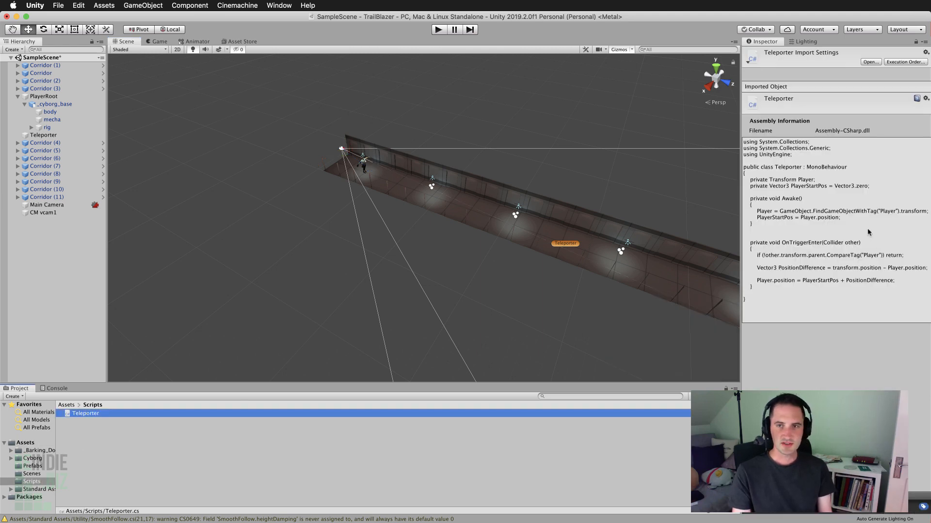